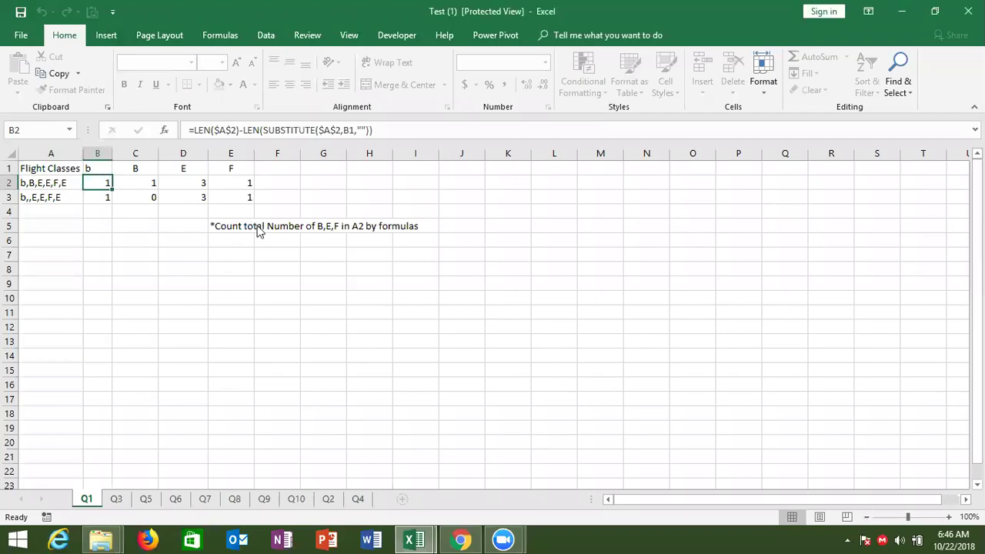
Step: On Q1, inspect the flight class text in A2 and the B2 and B3 count formulas
left_click(177, 241)
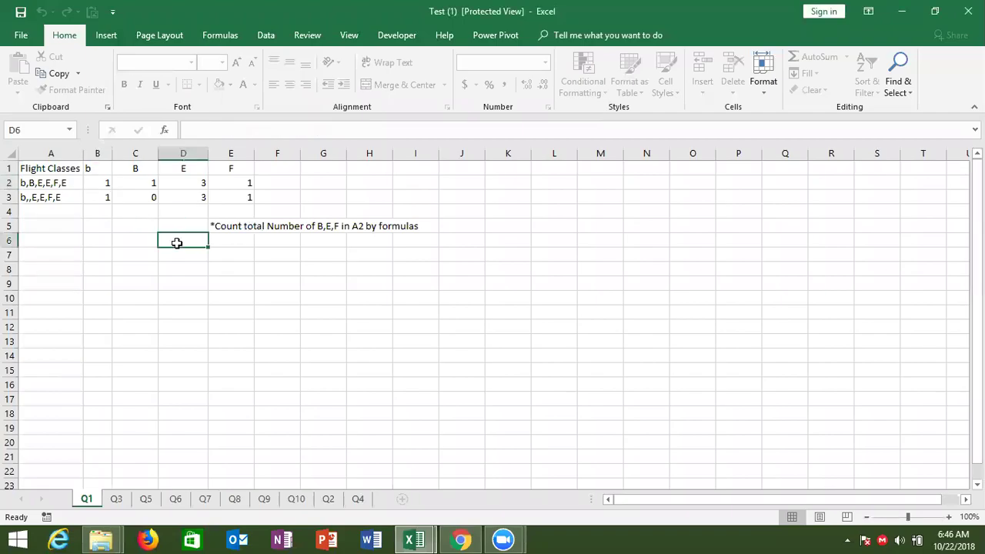
left_click(224, 225)
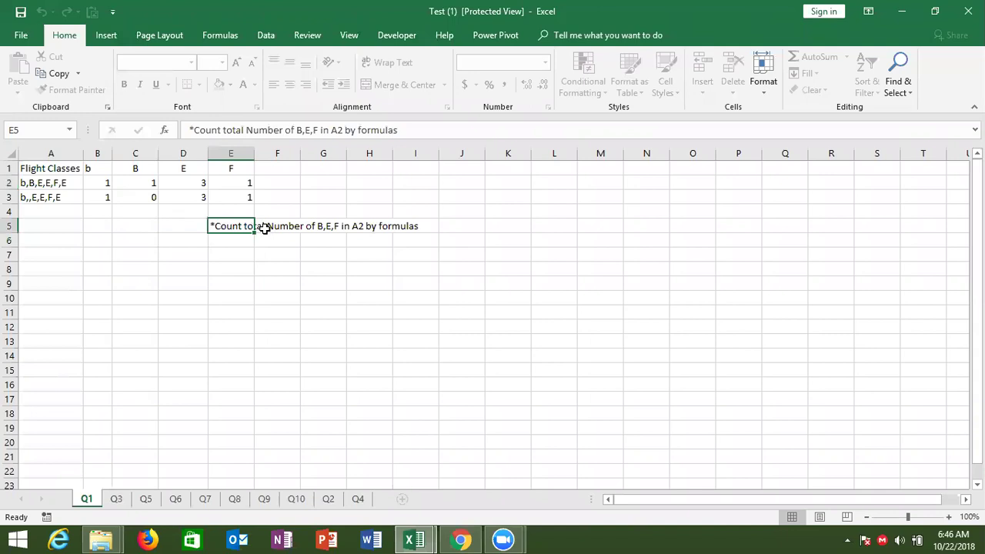
left_click(42, 185)
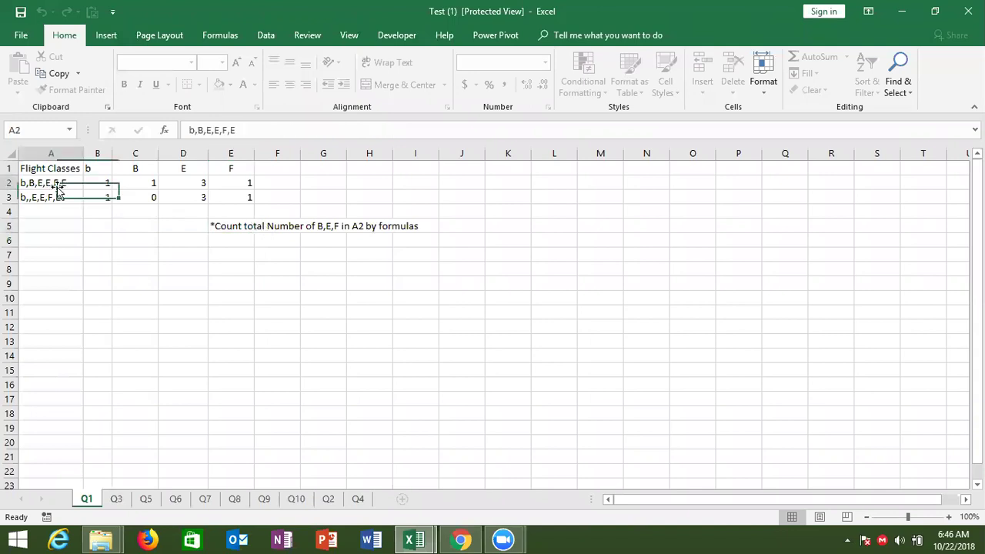
left_click(108, 184)
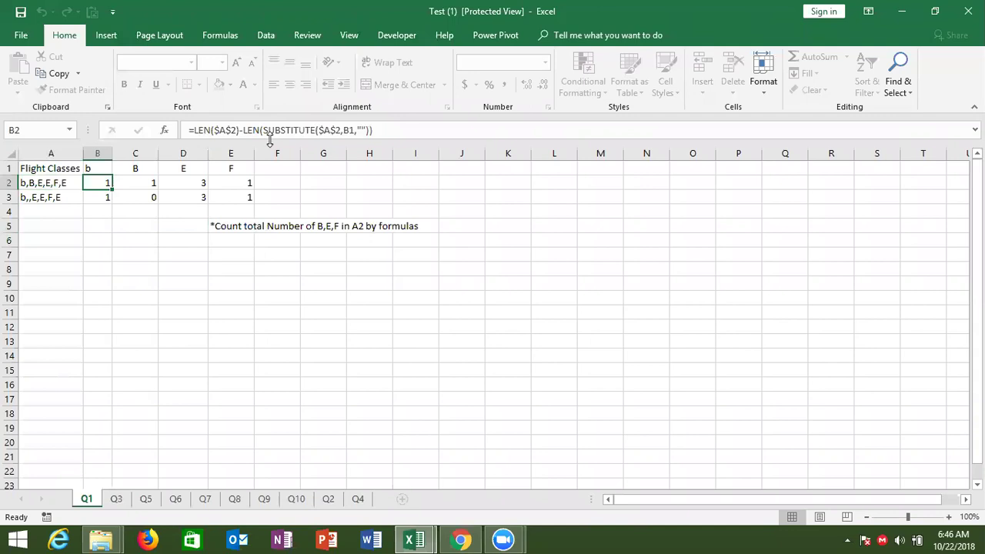
key("Right")
key("Right")
key("Right")
key("Down")
key("Left")
key("Left")
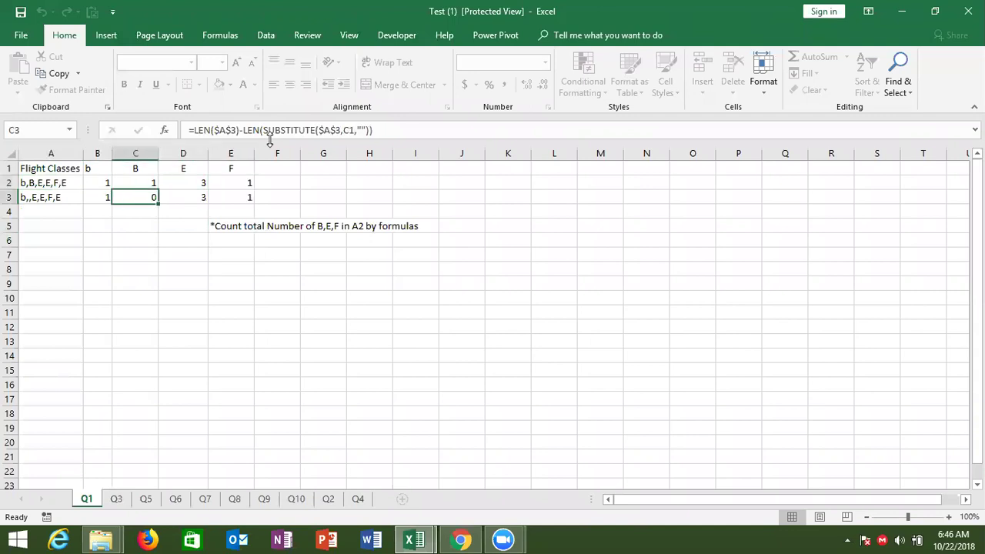
key("Left")
key("Up")
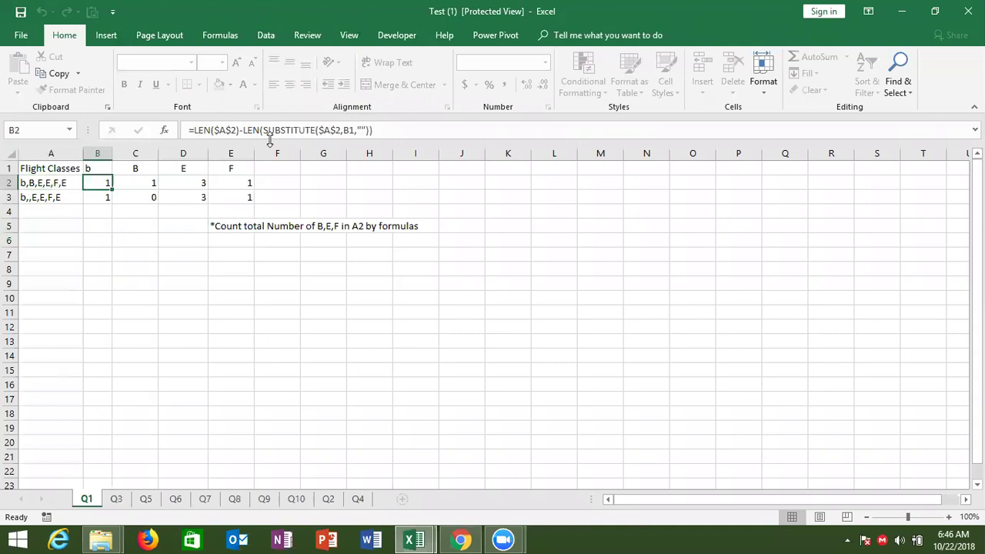
Step: Compare the row 2 count formulas, the lowercase b header in B1, and C3's formula
key("Right")
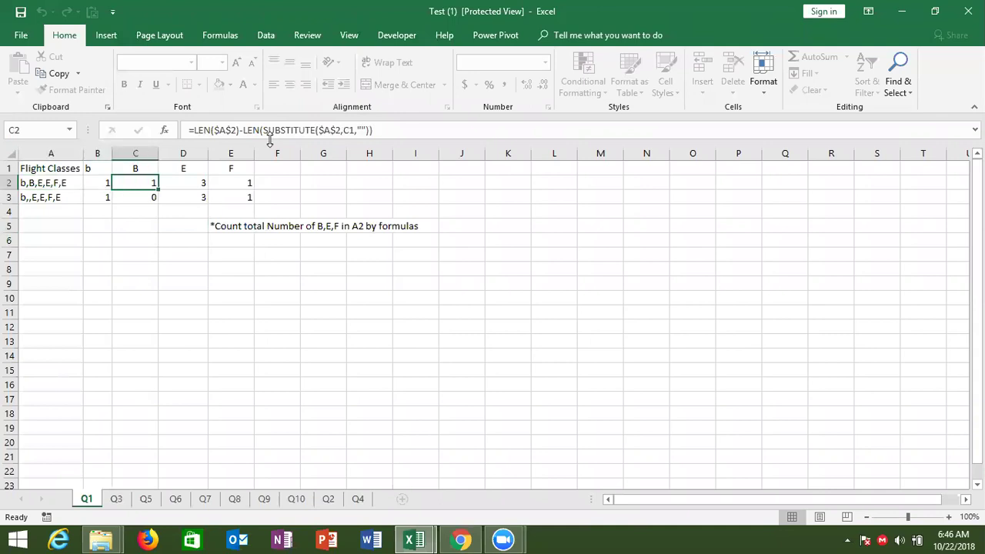
key("Left")
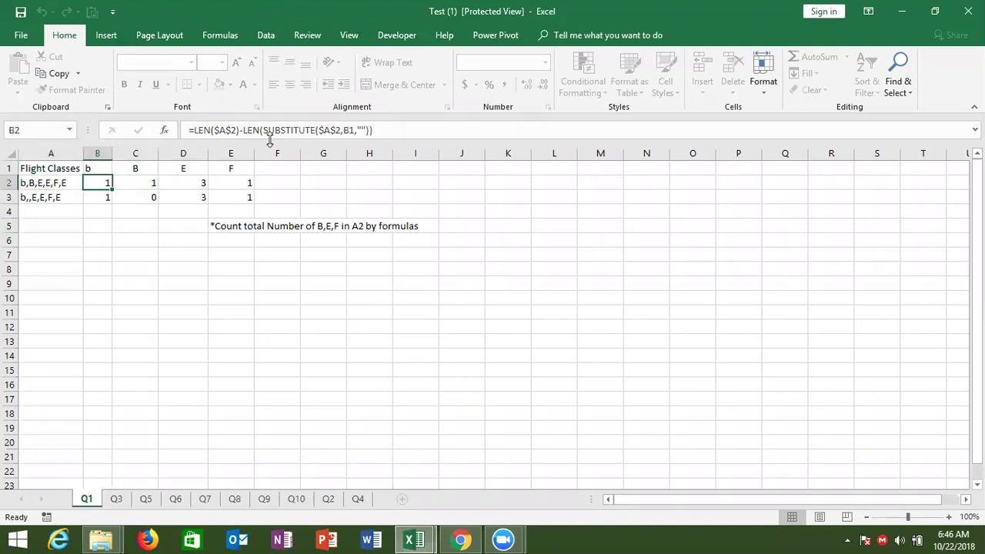
key("Right")
key("Right")
key("Left")
key("Left")
key("Up")
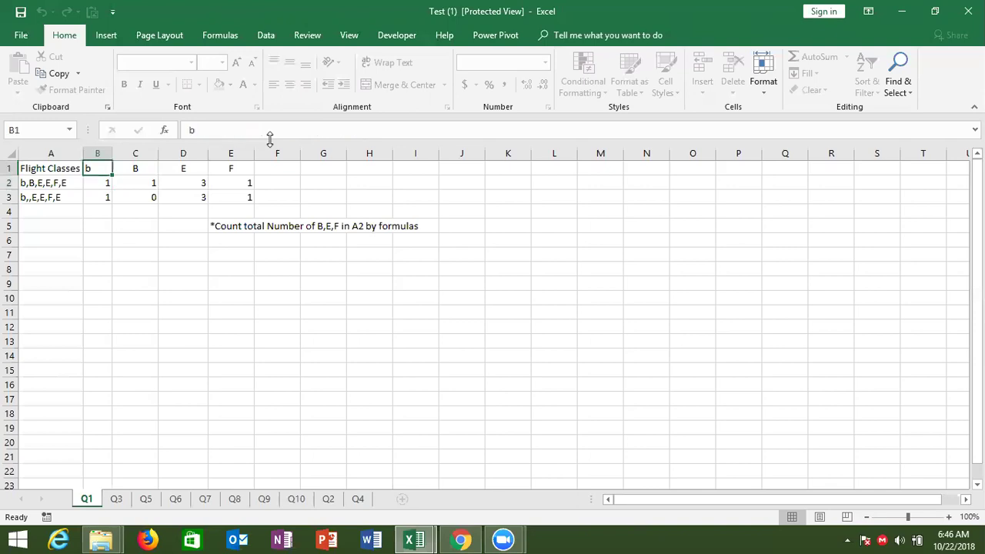
left_click(163, 211)
left_click(100, 168)
left_click(115, 198)
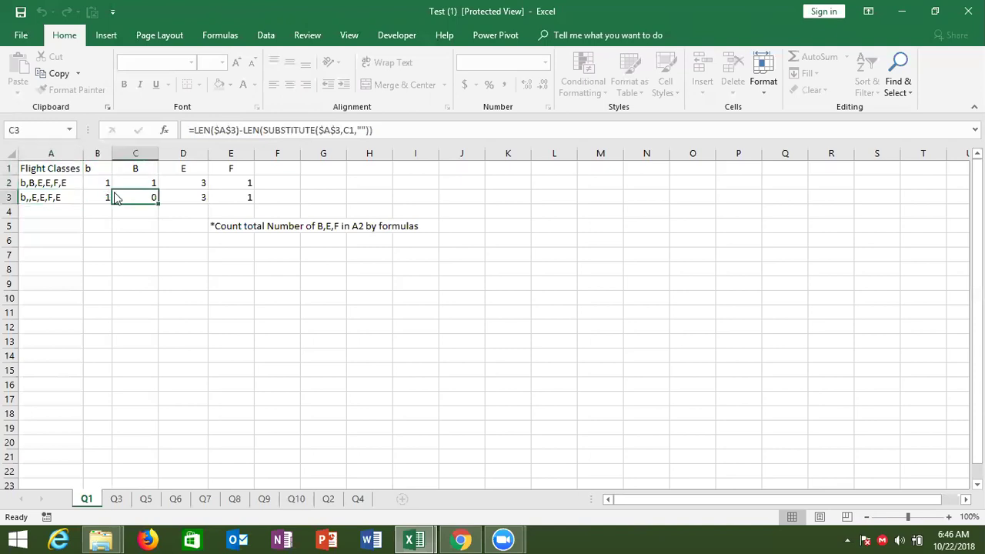
left_click(156, 253)
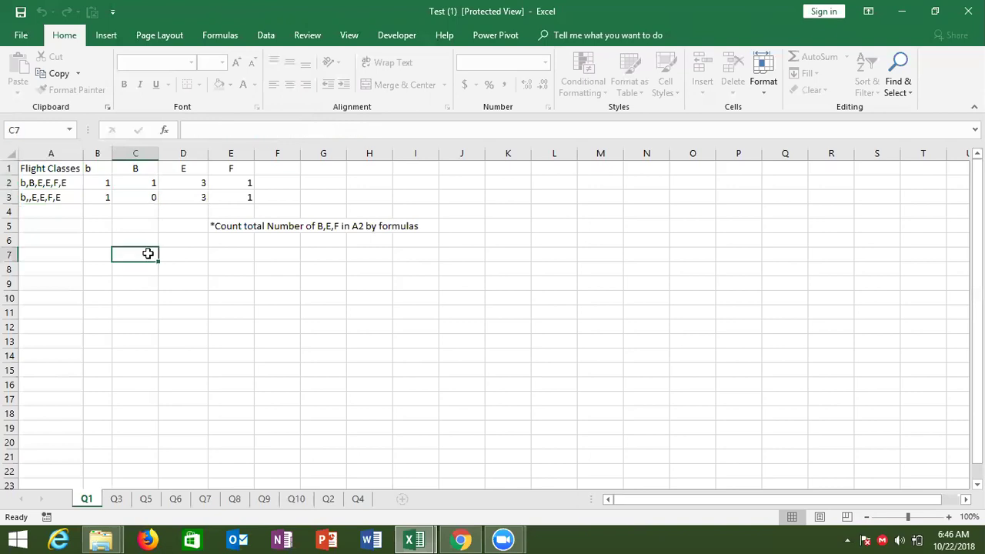
Step: Visit sheets Q3 and Q6, then save with Ctrl+S and enable saving of the workbook
left_click(117, 499)
left_click(190, 316)
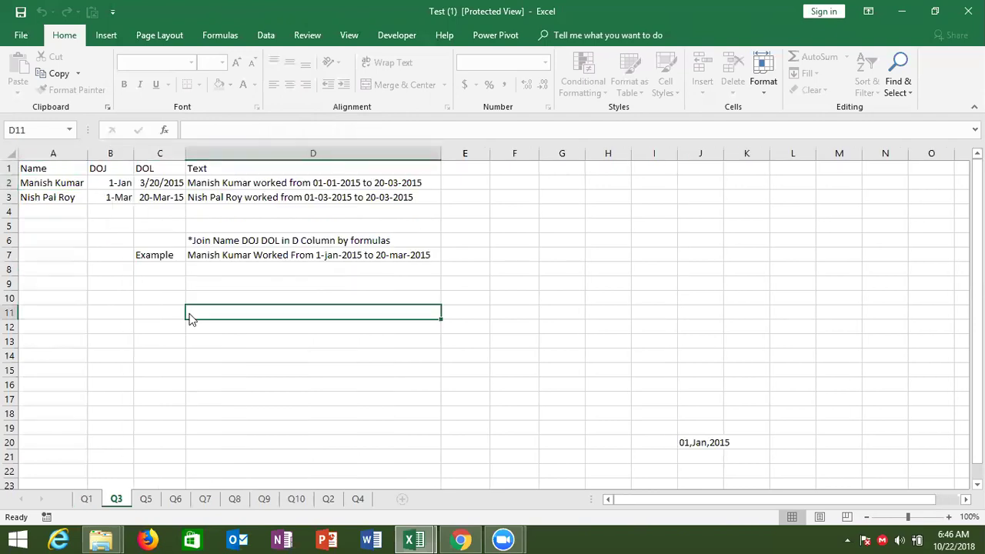
left_click(183, 498)
left_click(303, 384)
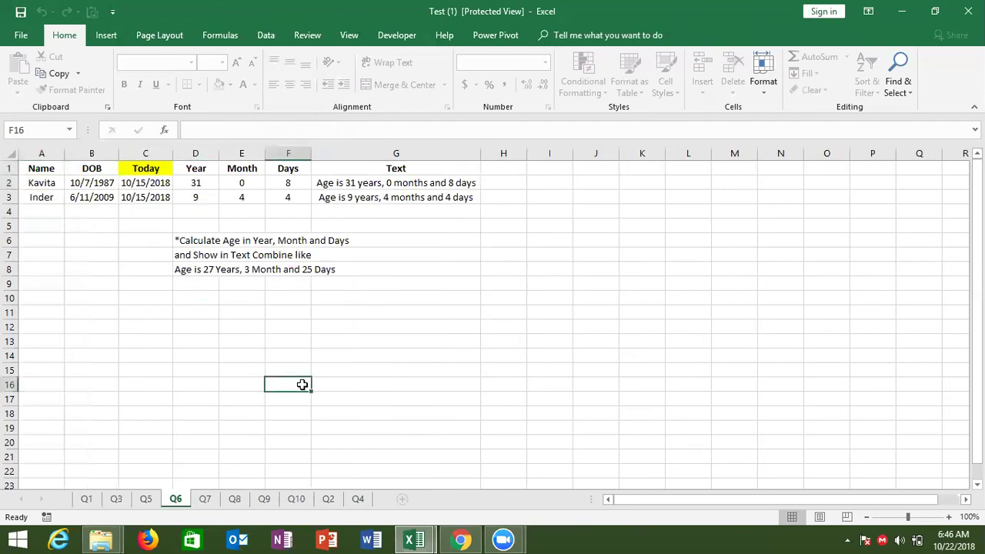
key("ctrl+s")
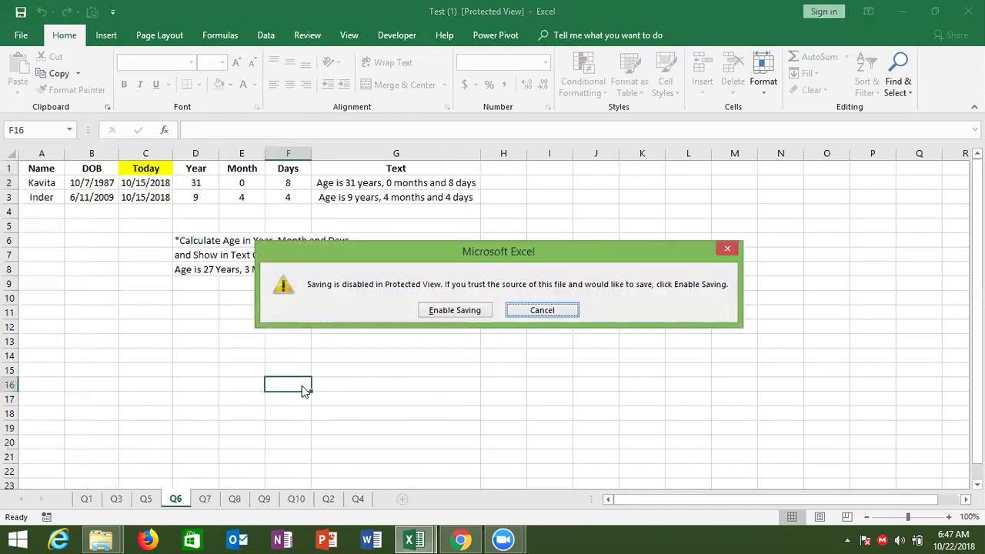
left_click(455, 310)
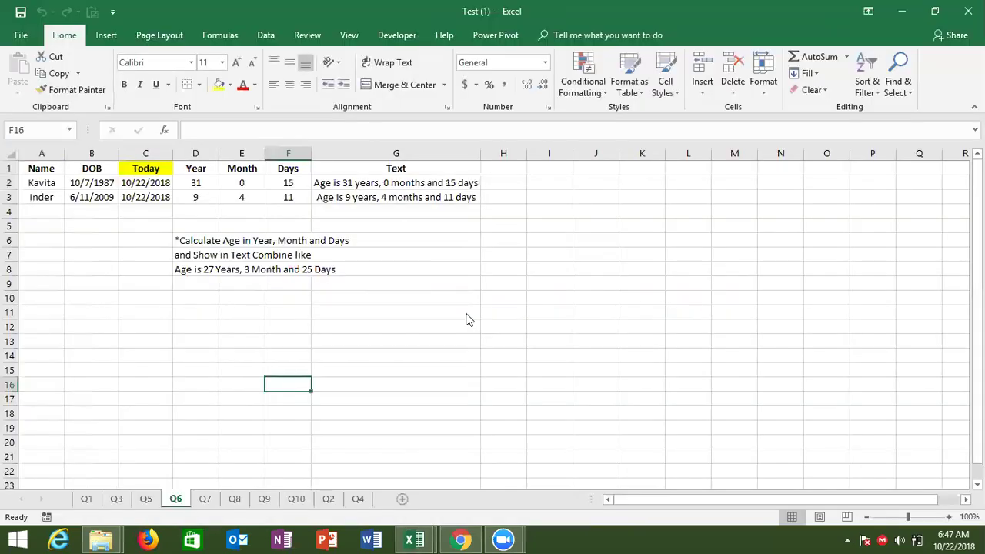
Step: Test that a cell accepts an entry, discard it, and return to sheet Q1
left_click(439, 308)
type("sdfsdf")
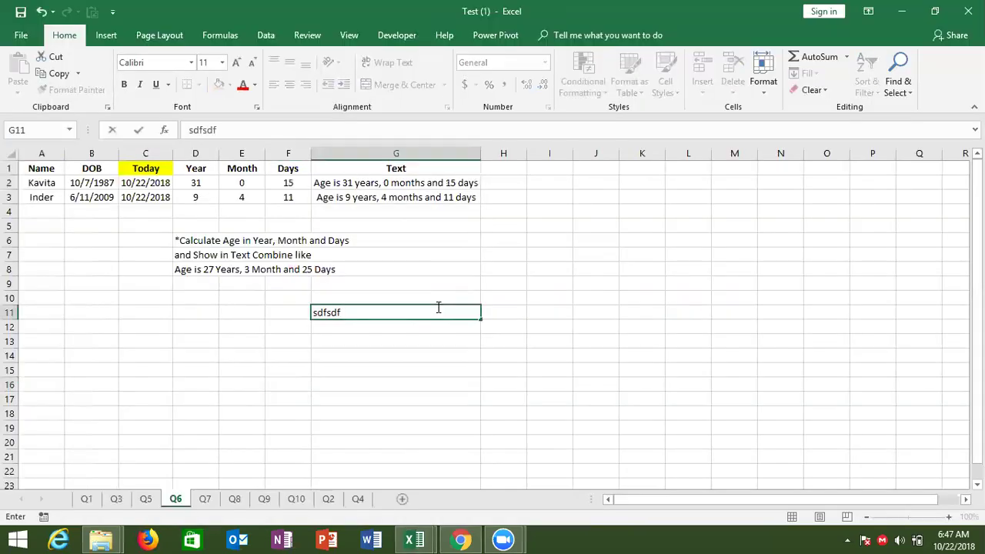
key("Escape")
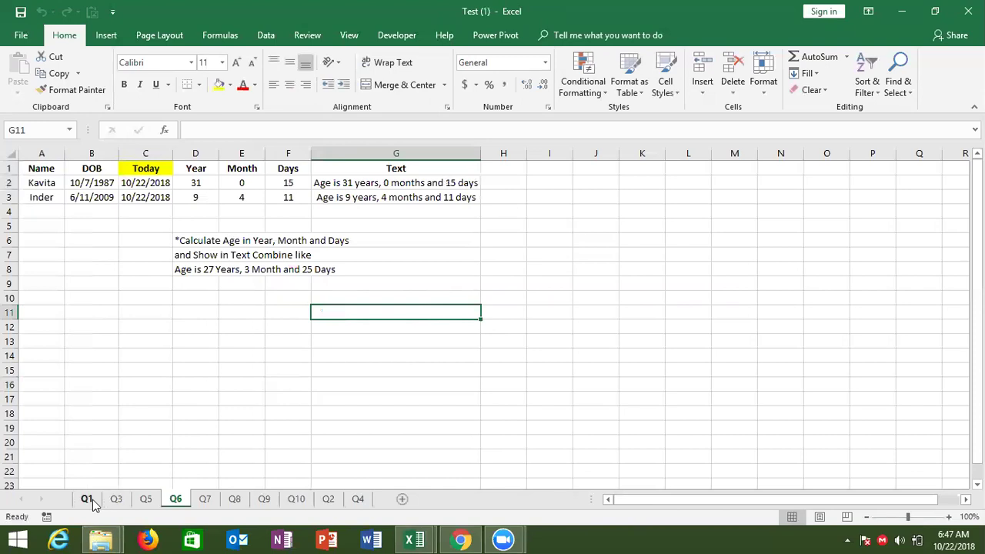
left_click(87, 499)
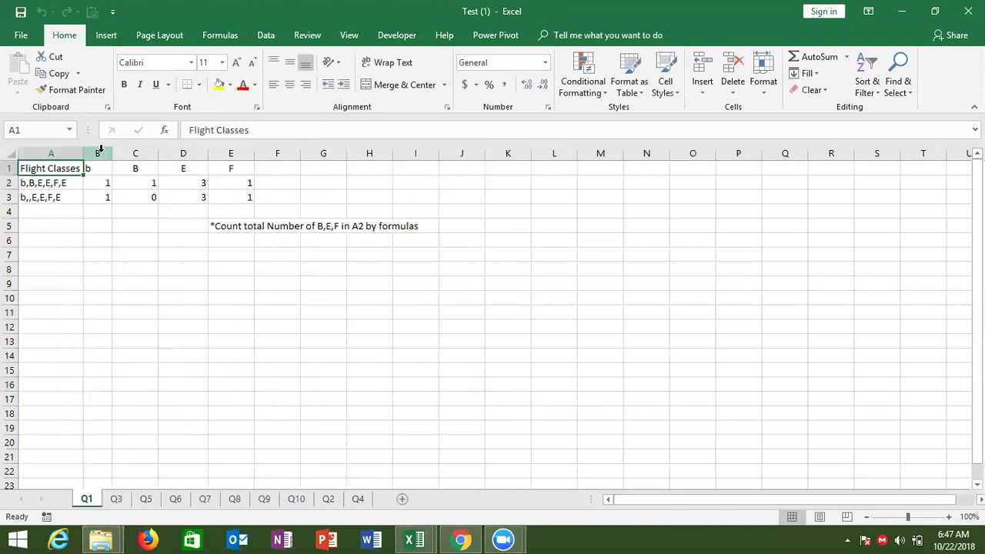
Step: Delete the lowercase b column on Q1 and select the B2 count formula
left_click(100, 151)
key("ctrl+minus")
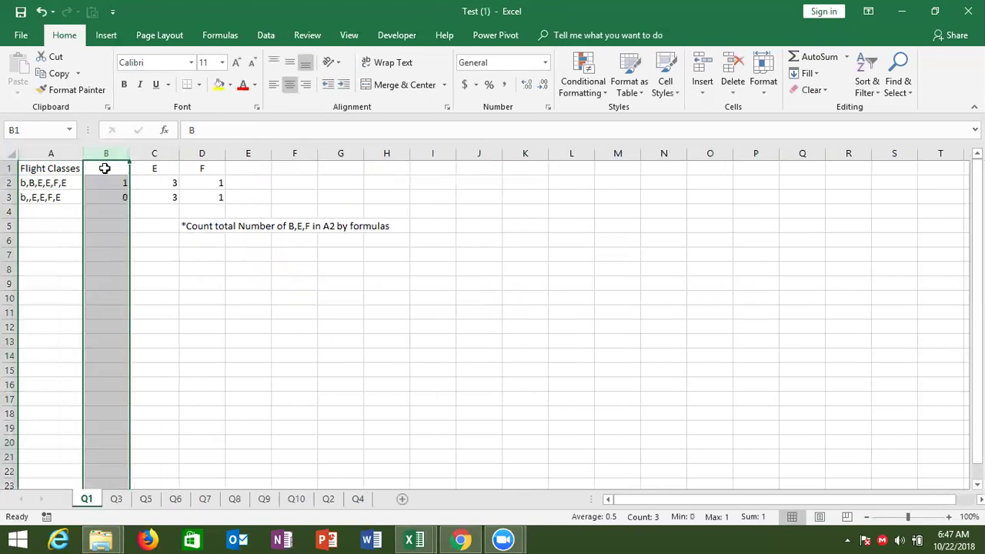
left_click(105, 182)
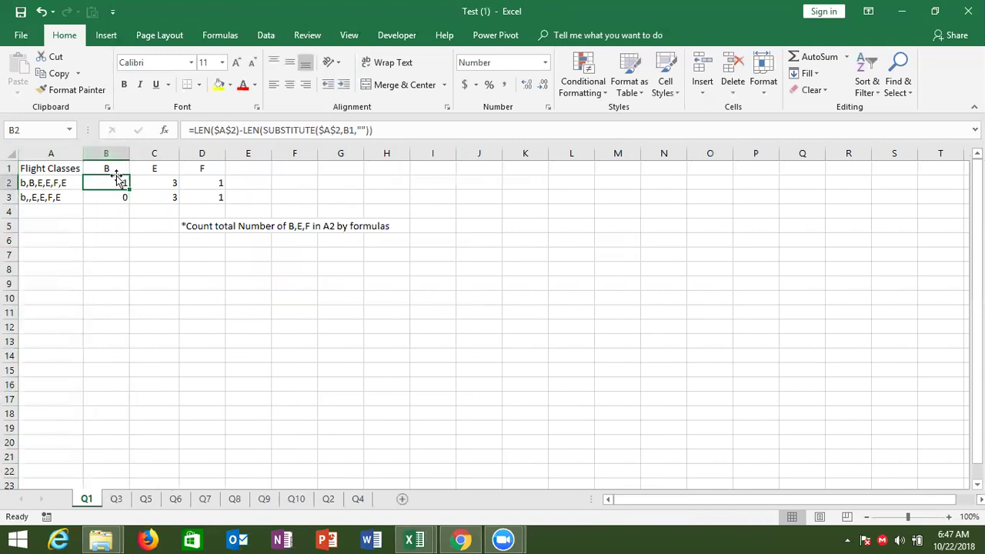
left_click(23, 182)
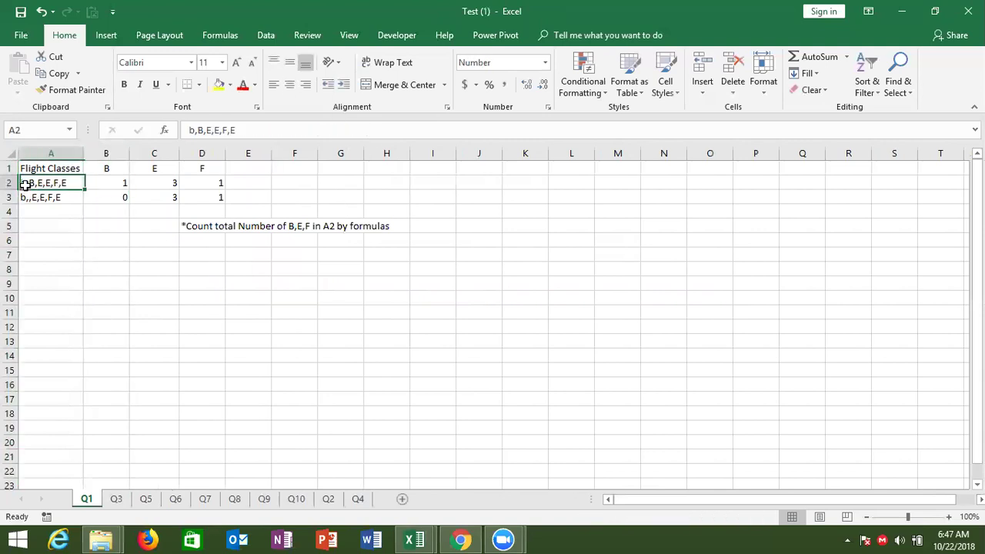
left_click(99, 181)
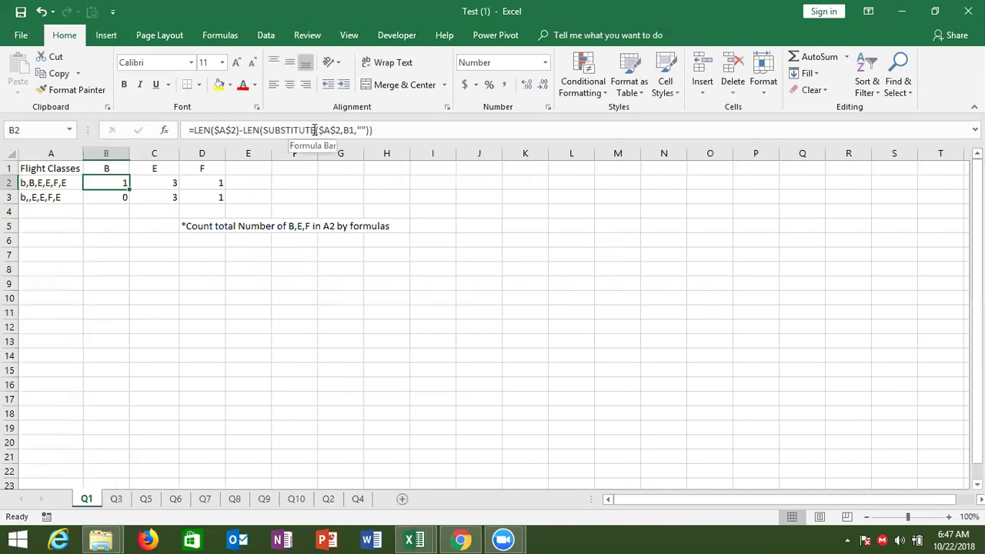
Step: Wrap the $A$2 reference inside SUBSTITUTE in UPPER()
left_click(320, 130)
type("uc")
key("BackSpace")
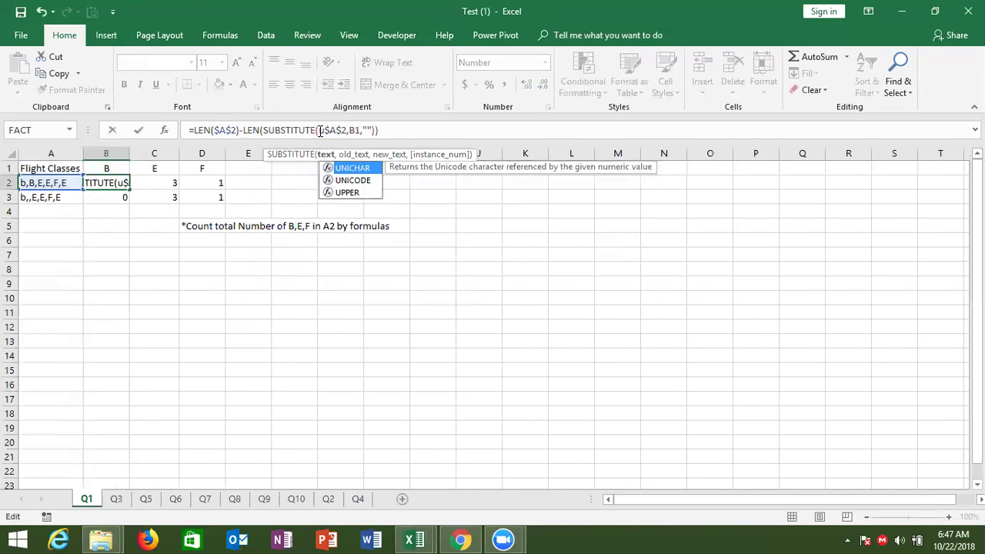
key("Down")
key("Down")
key("Tab")
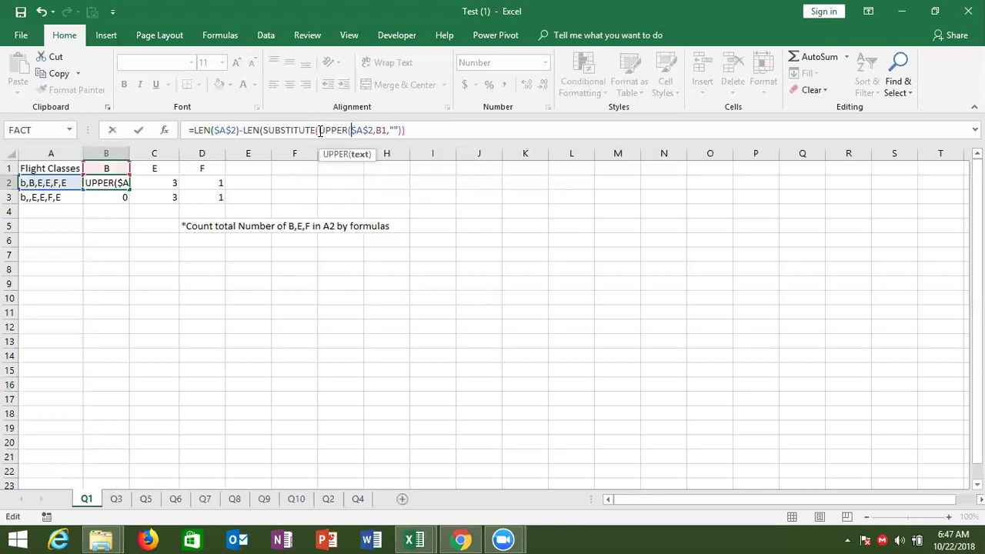
left_click(373, 130)
type(")")
Step: Wrap B1 in UPPER() as well and commit, so B2 shows 2
left_click(380, 131)
type("u")
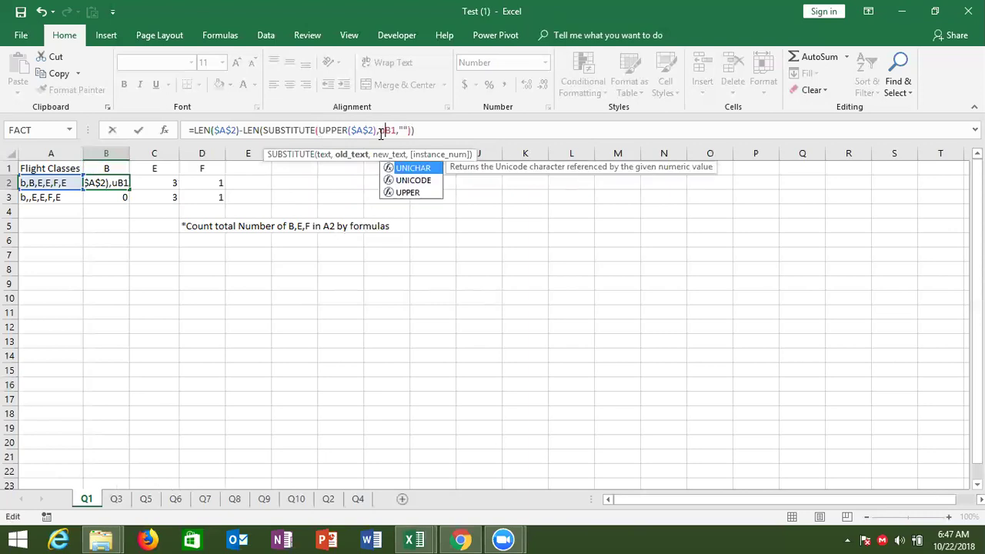
key("Down")
key("Down")
key("Tab")
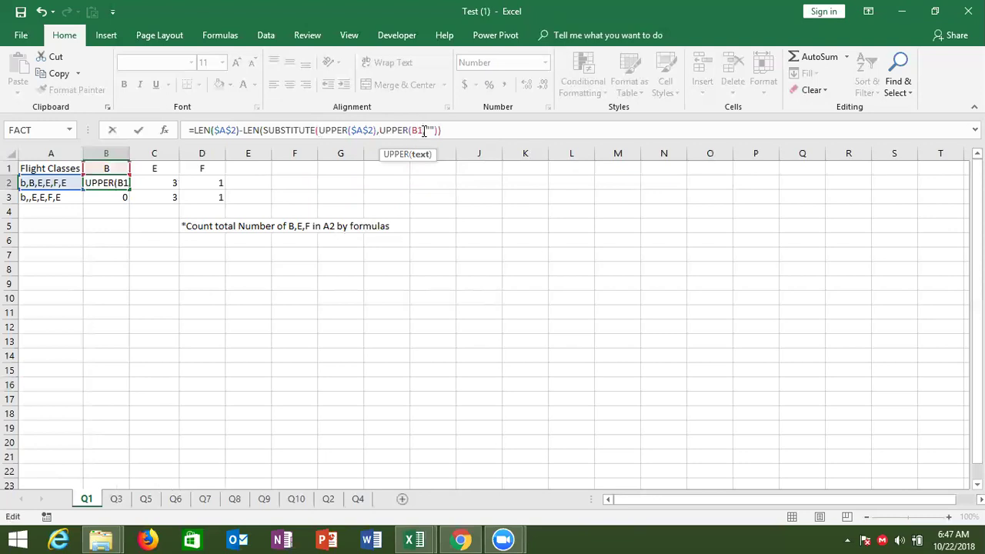
type(")")
key("Return")
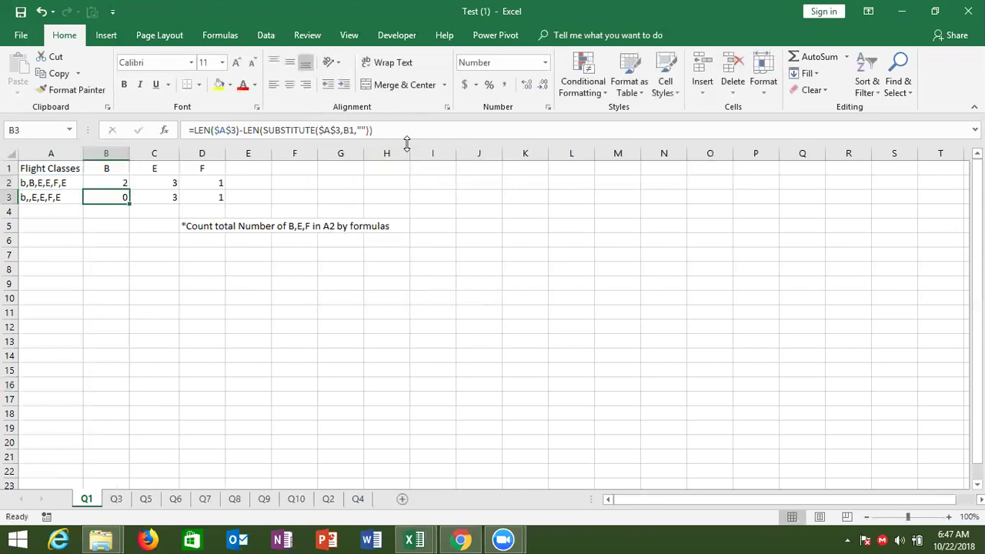
key("Up")
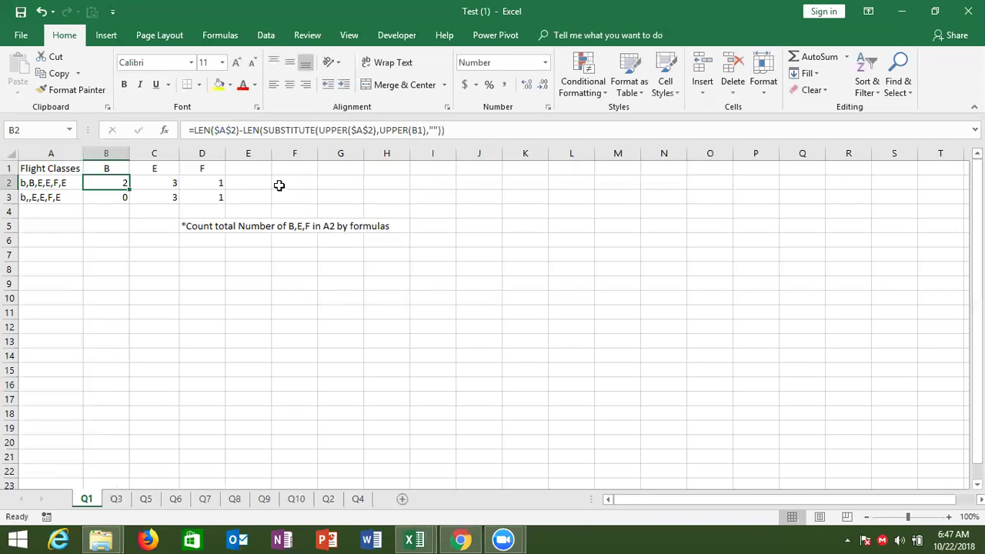
Step: Enter =LEN(A3) in A4, giving 10
left_click(47, 216)
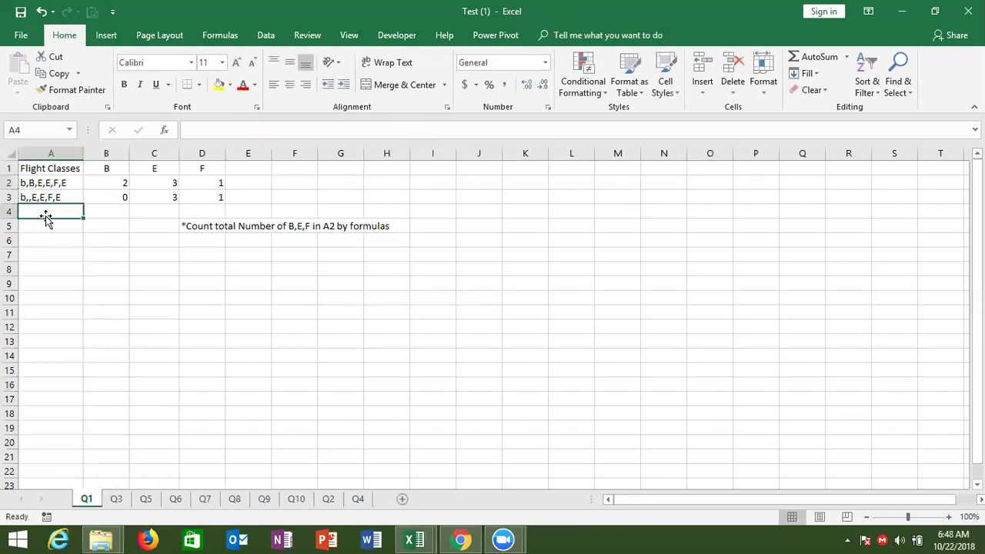
type("=len")
key("Tab")
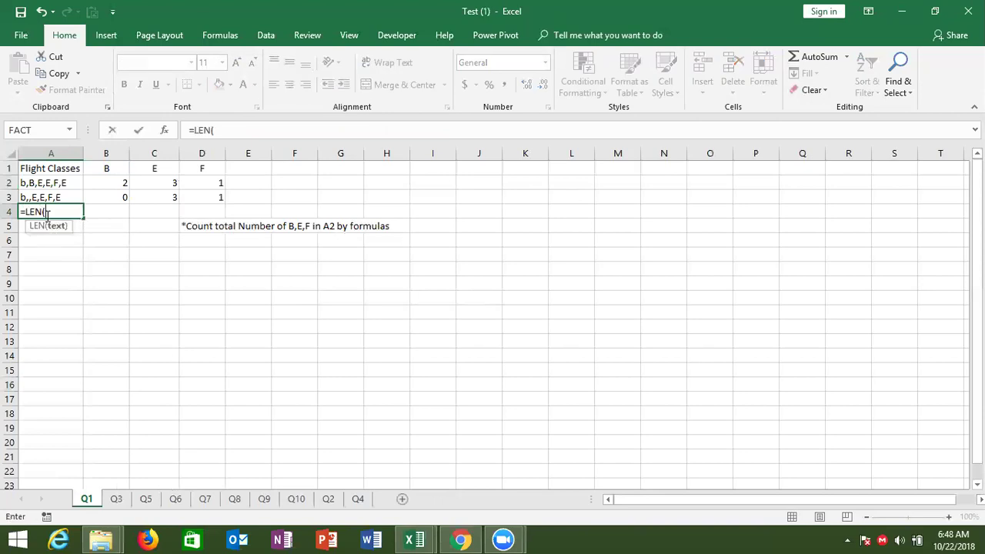
key("Up")
key("Return")
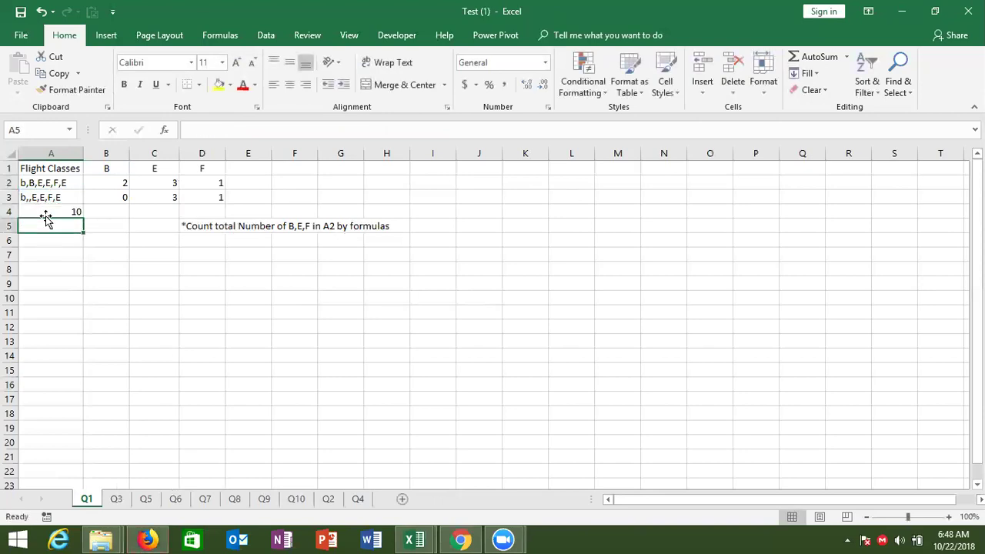
Step: Enter =SUBSTITUTE(A3,"E","") in A5 to strip every E from A3
type("=sub")
key("Tab")
key("Up")
key("Up")
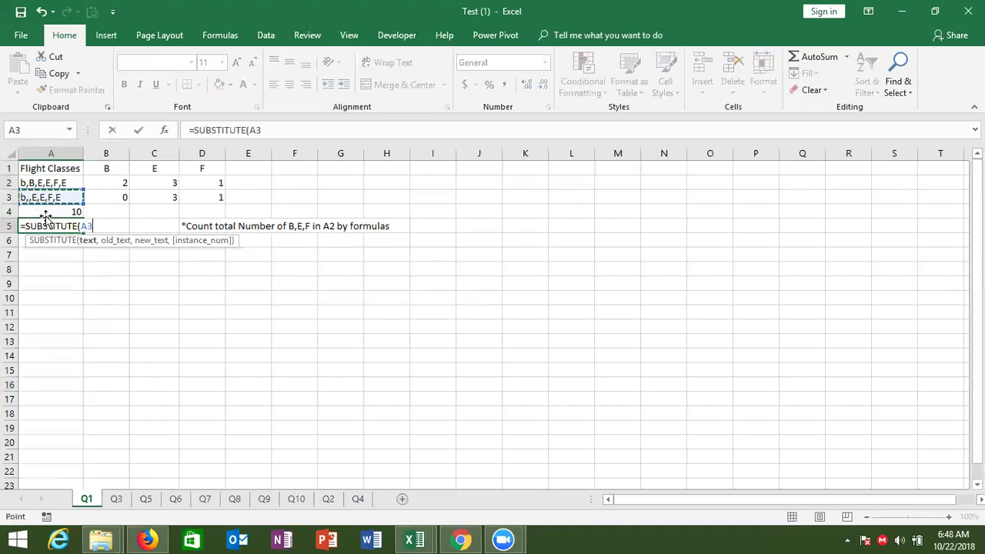
type(",\"E\",\"\")")
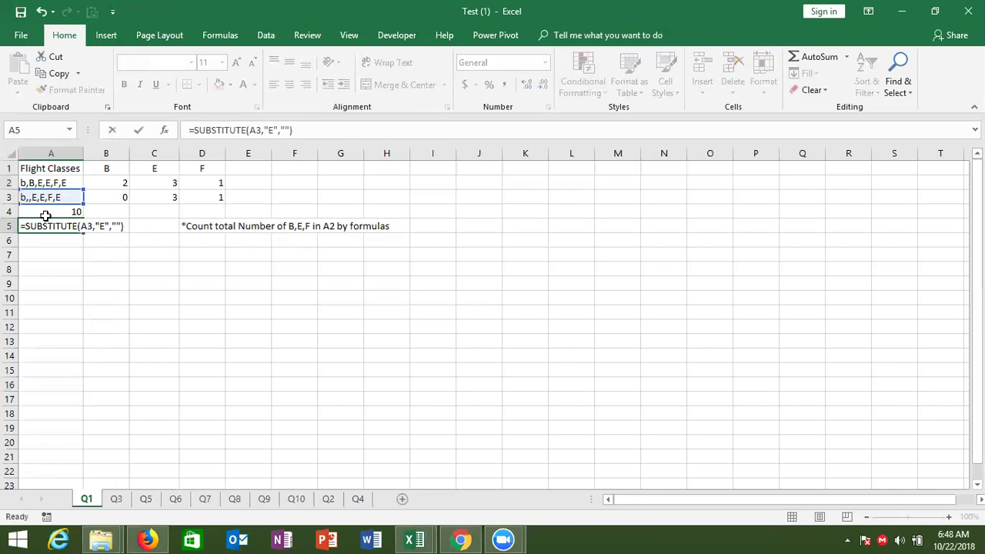
key("Return")
Step: Enter =LEN(A5) in A6 to get 7, then review the A4 to A6 helper formulas
type("=")
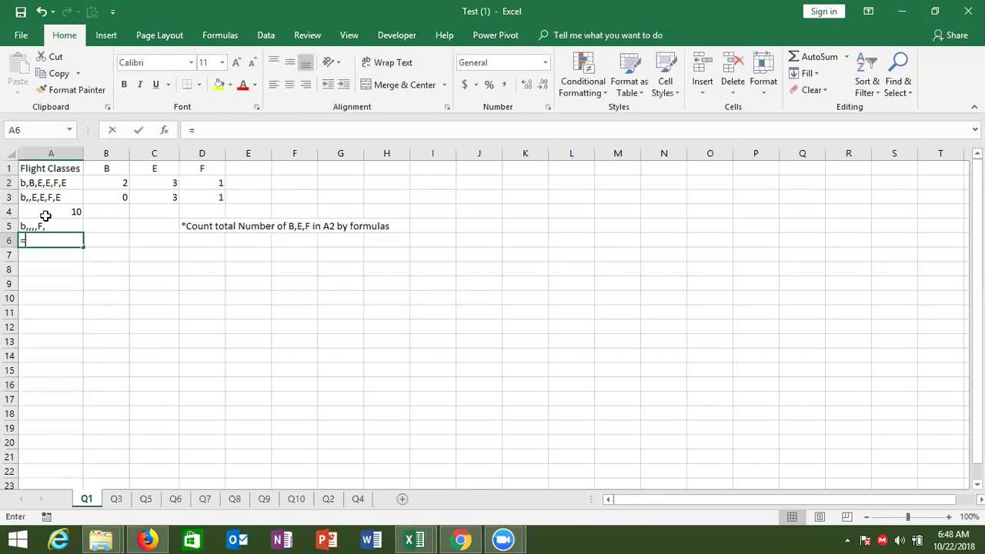
type("len")
key("Tab")
left_click(46, 219)
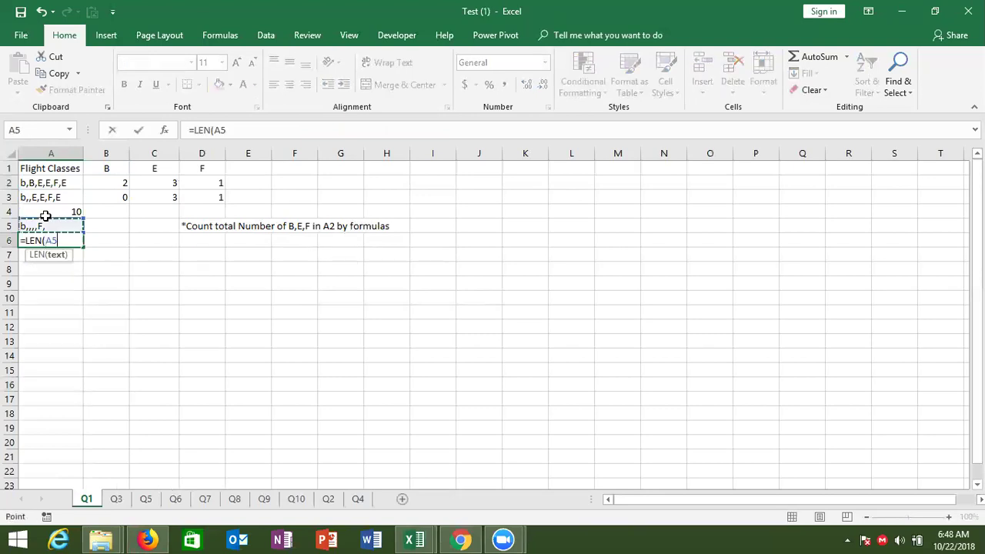
key("Return")
key("Up")
key("ctrl+z")
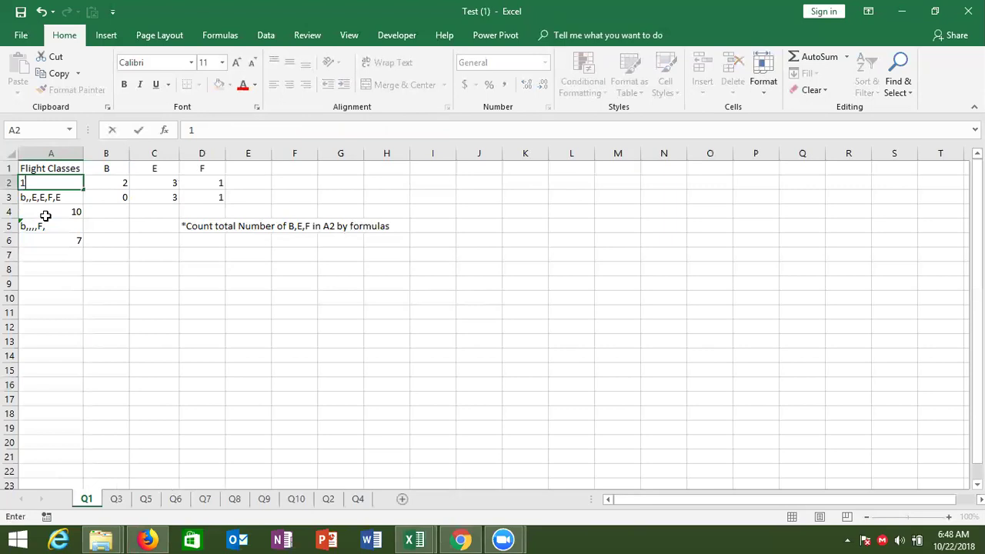
key("ctrl+z")
key("ctrl+z")
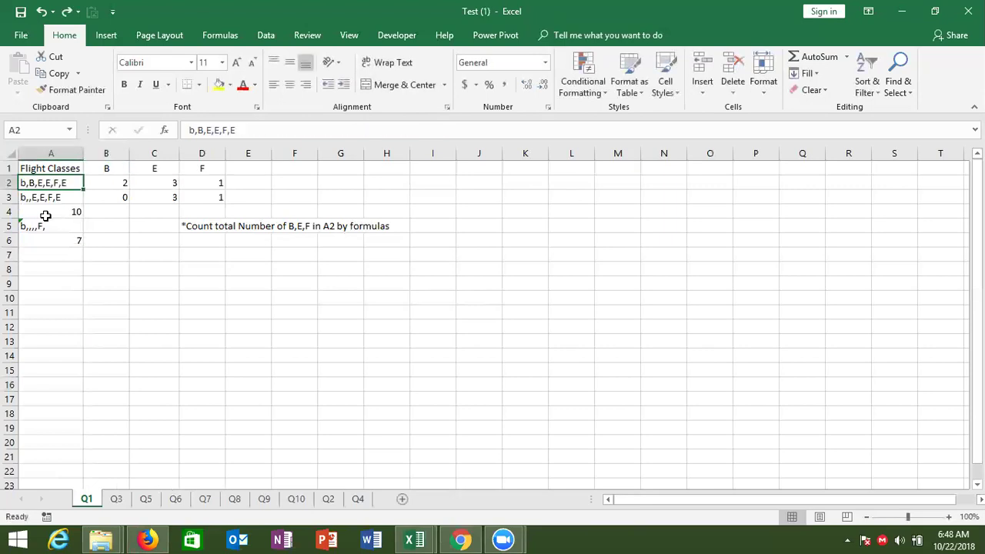
left_click(45, 216)
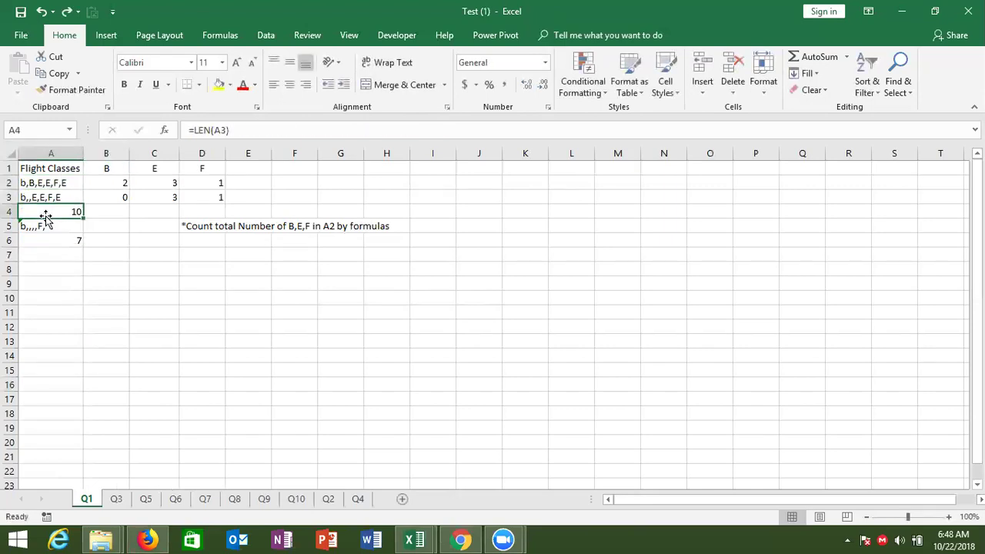
key("Down")
key("Down")
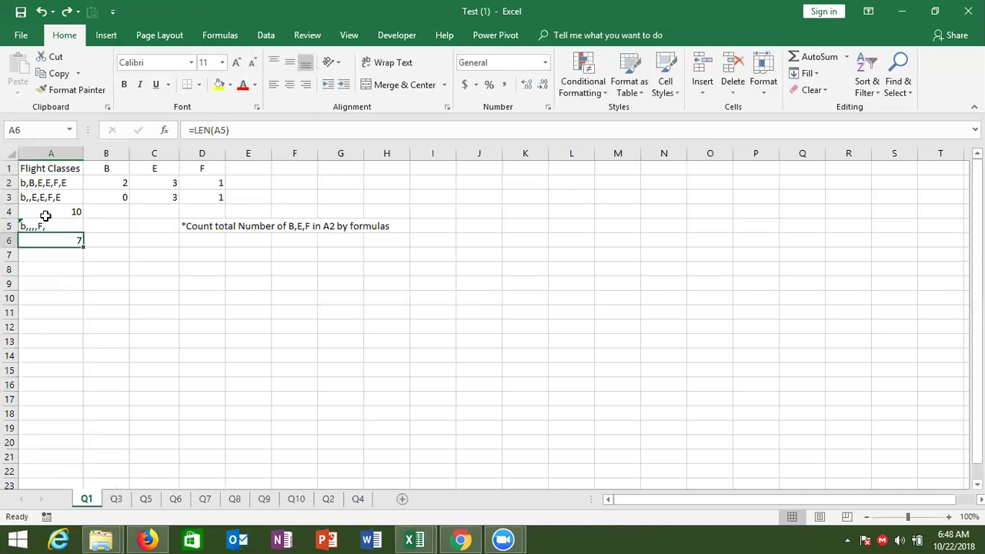
key("Down")
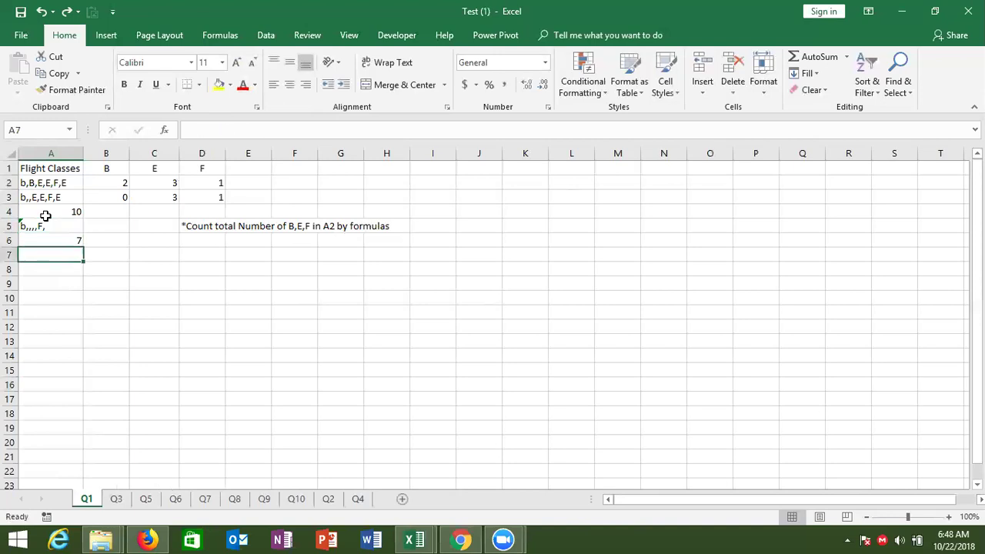
Step: Enter =A4-A6 in A7 to get 3, then compare the B3 and B2 count formulas
type("=")
left_click(46, 216)
type("-")
key("Up")
key("Return")
key("Up")
key("Up")
key("Up")
key("Up")
key("Up")
key("Right")
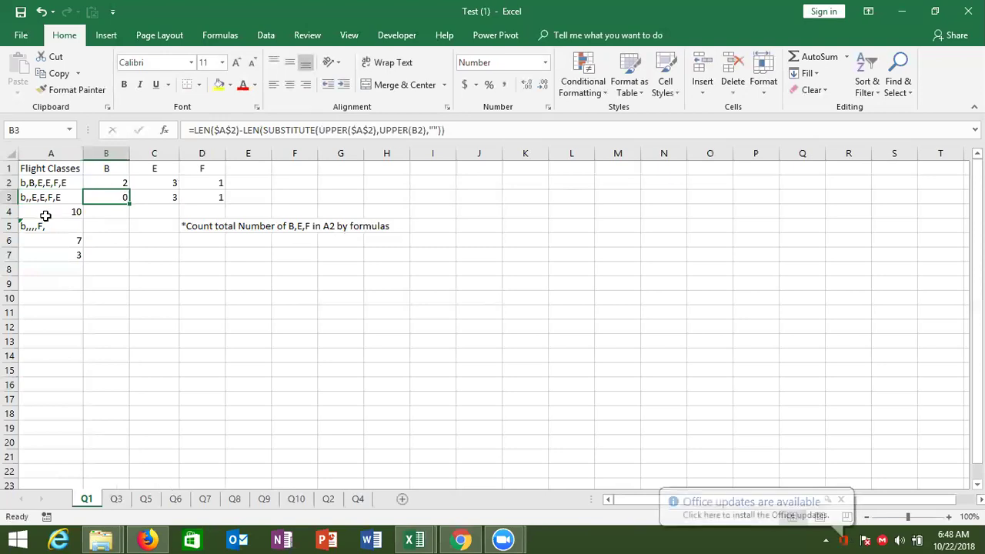
key("Up")
key("Down")
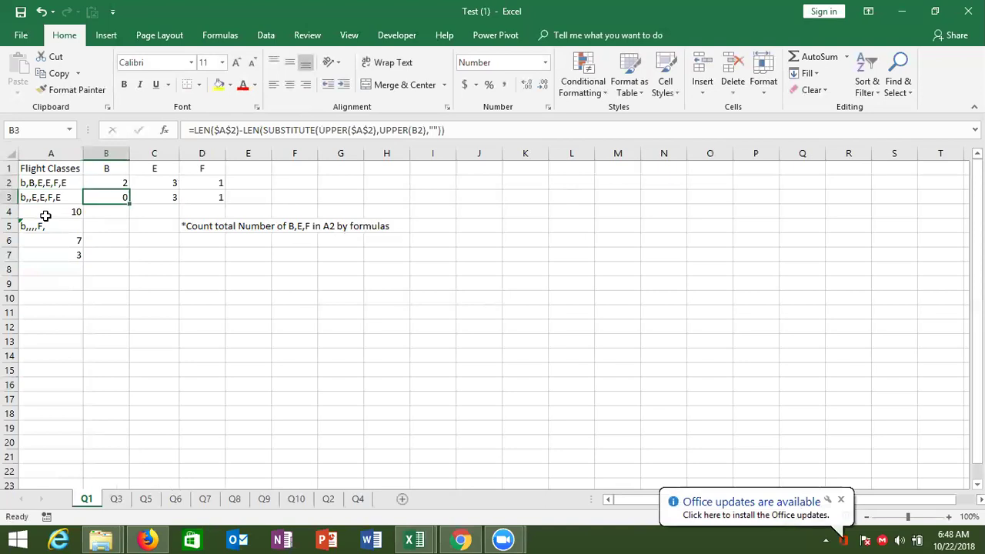
Step: Retarget B3's formula to $A$3 and the B1 heading so it returns 1
left_click(217, 131)
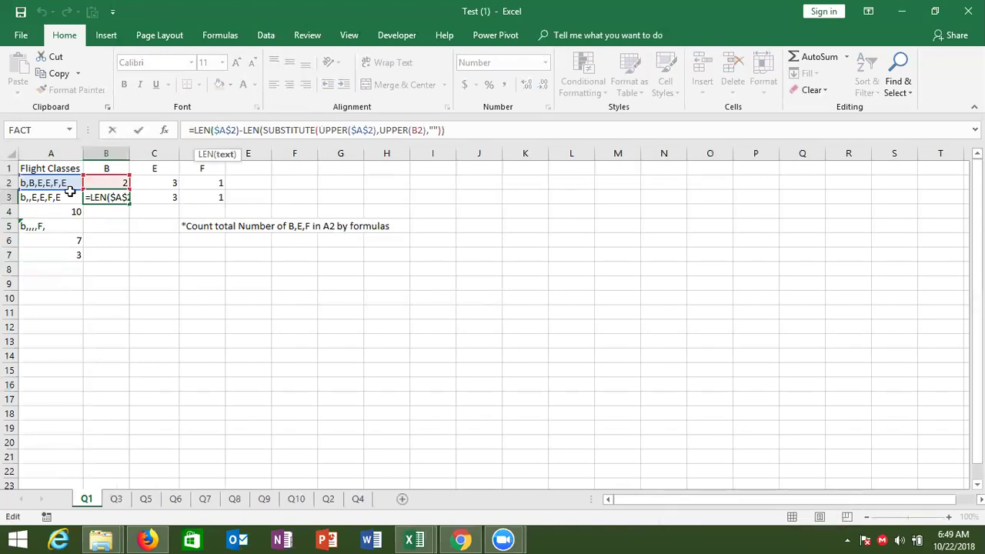
left_click_drag(70, 191, 70, 205)
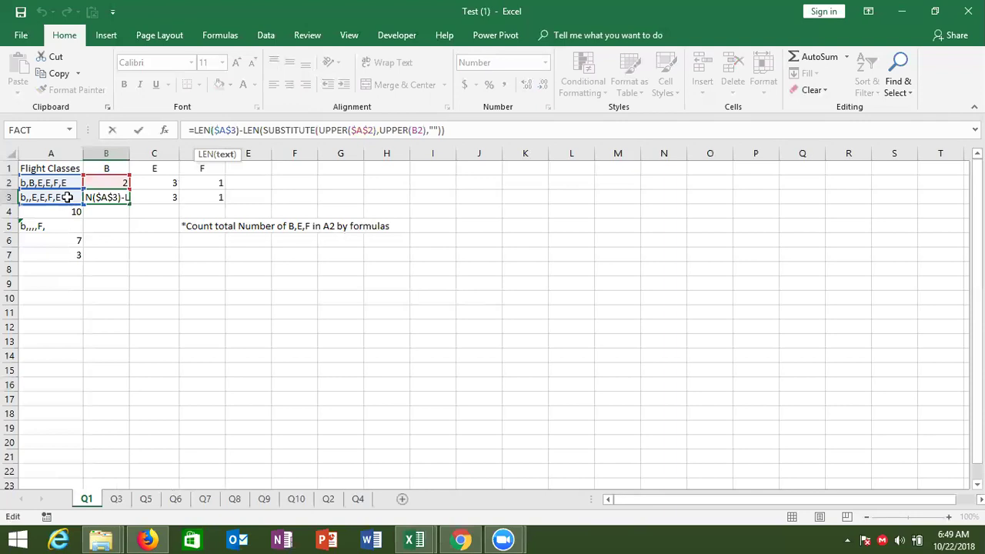
left_click_drag(95, 178, 101, 168)
key("Return")
key("Up")
key("Left")
key("Down")
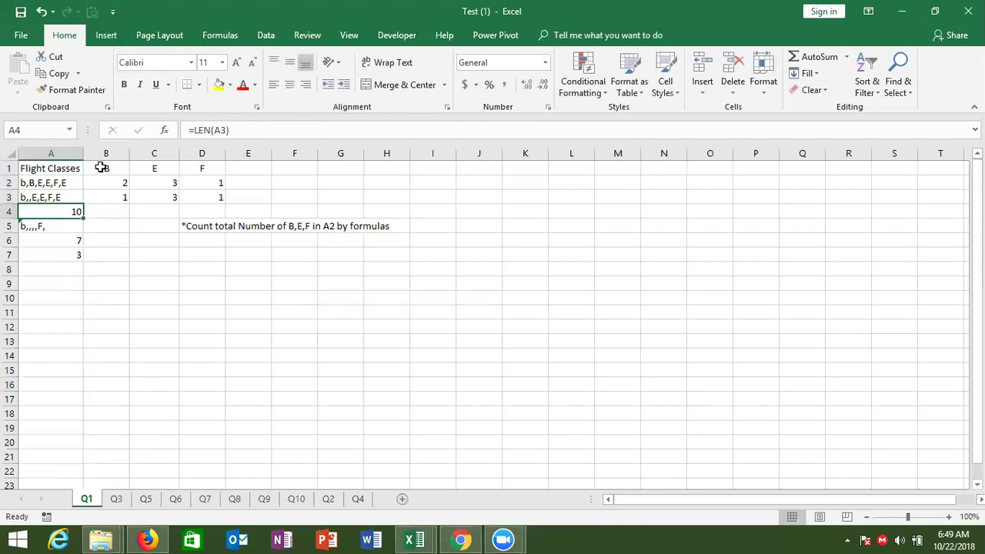
key("Down")
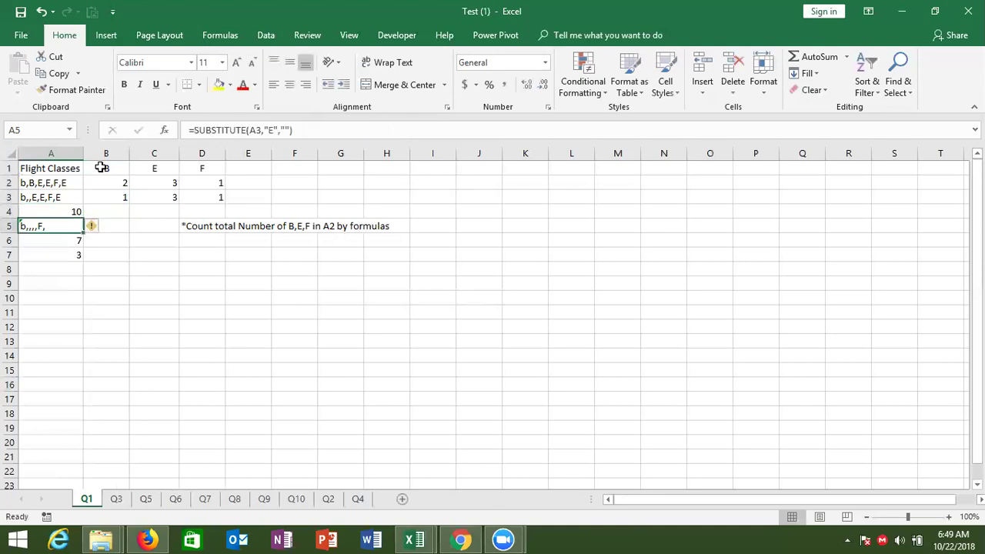
key("Down")
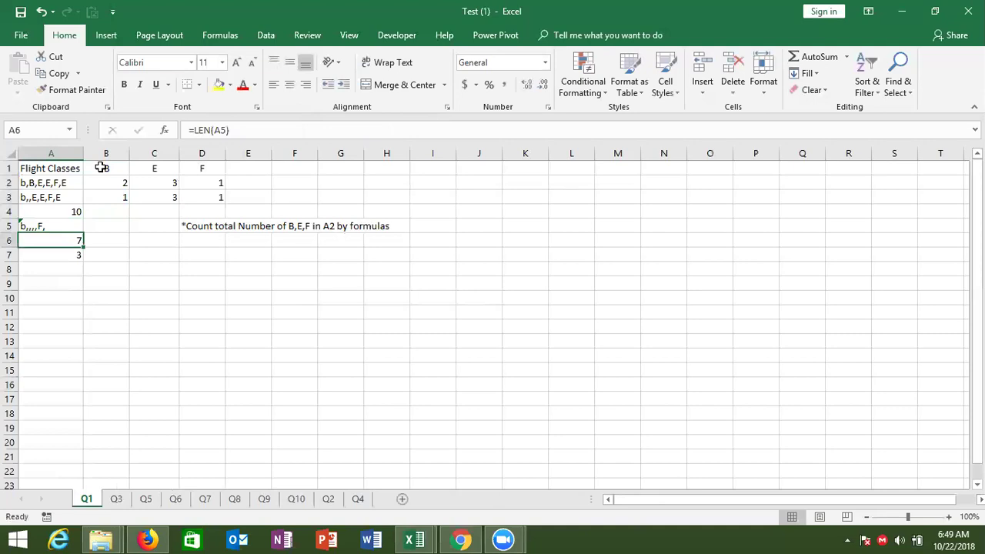
key("Down")
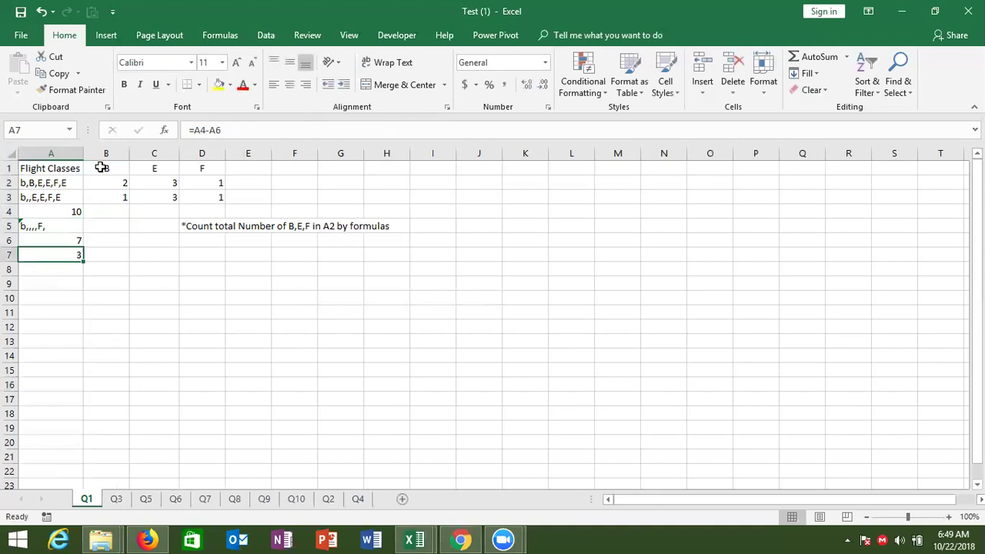
key("Up")
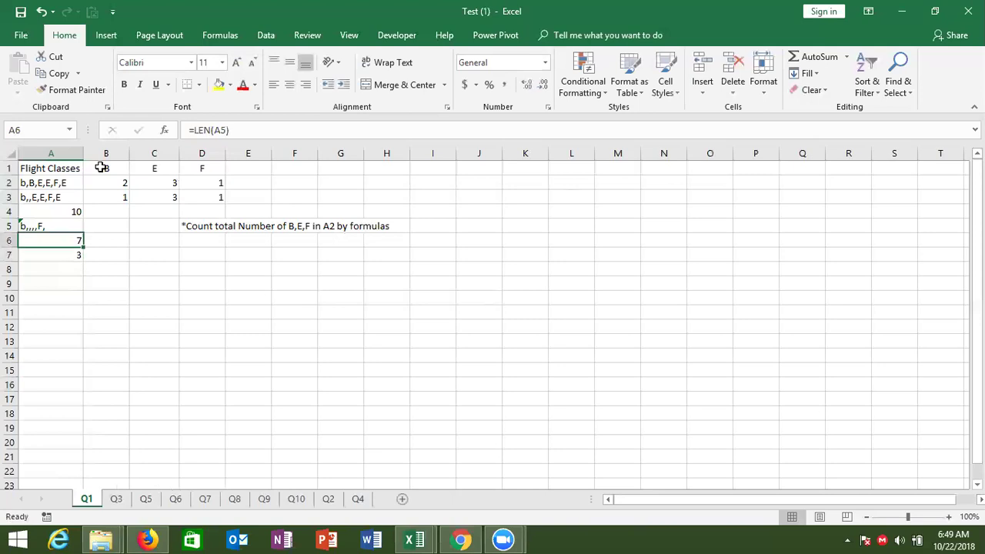
key("Up")
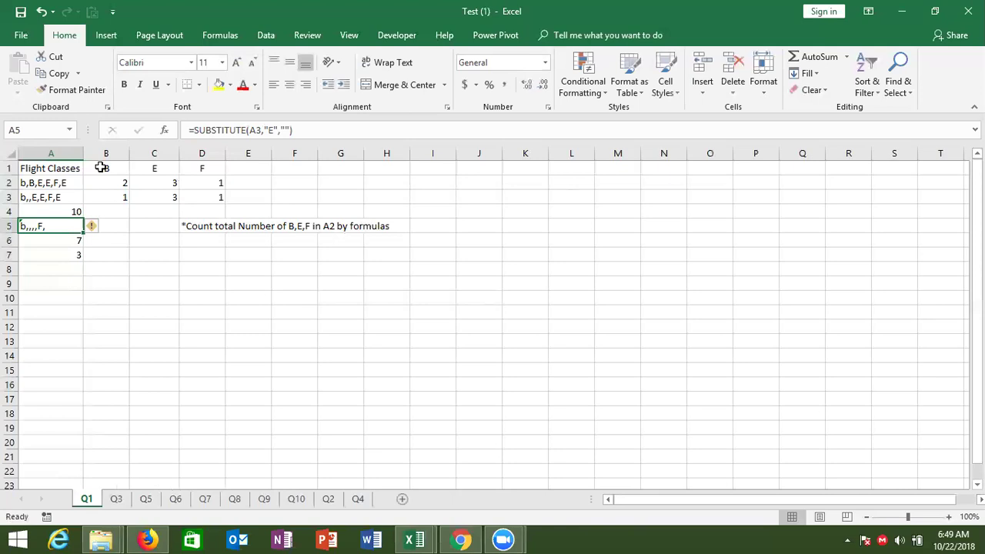
Step: Append ",e" to the A2 flight classes text, so A4 becomes 12 and A6 becomes 9
double_click(73, 197)
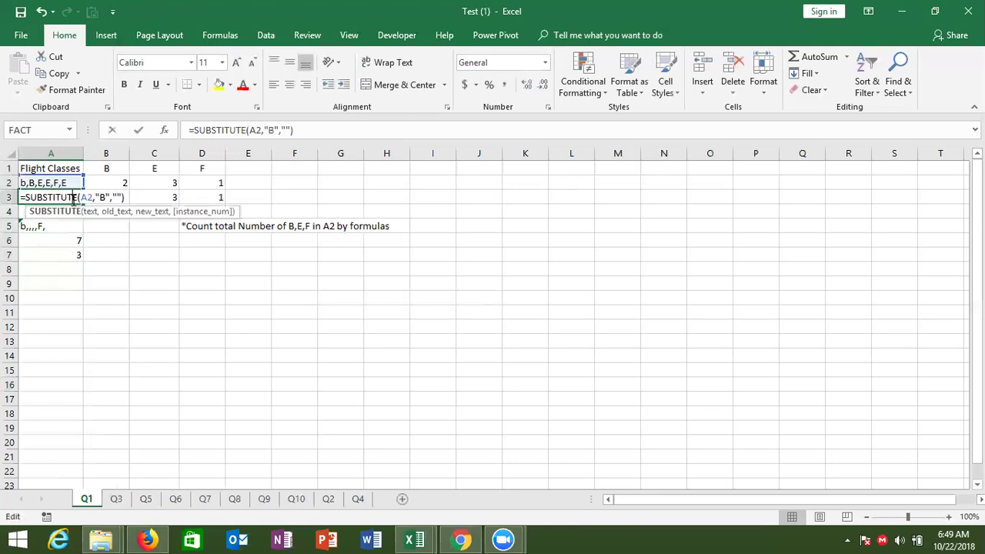
key("Escape")
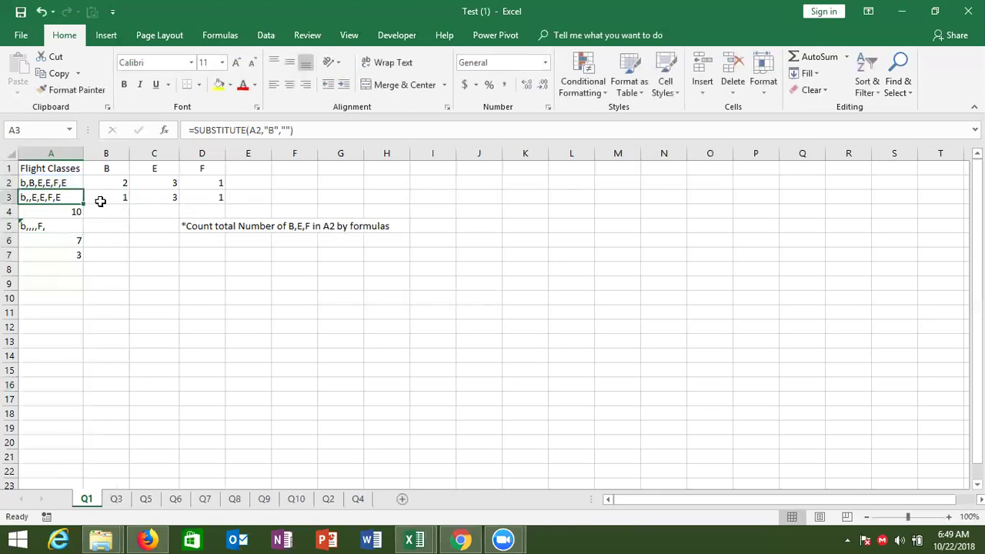
left_click(74, 183)
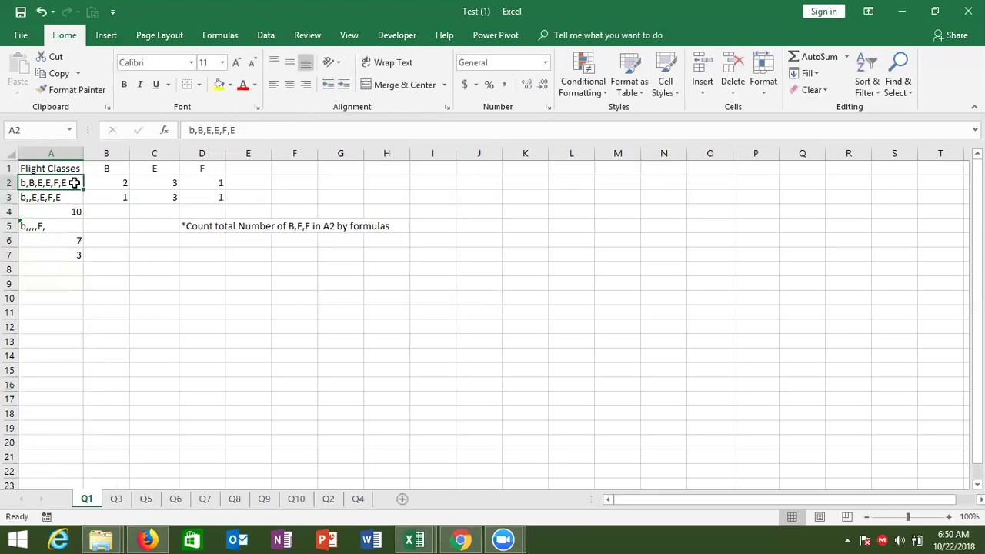
double_click(76, 182)
type(",")
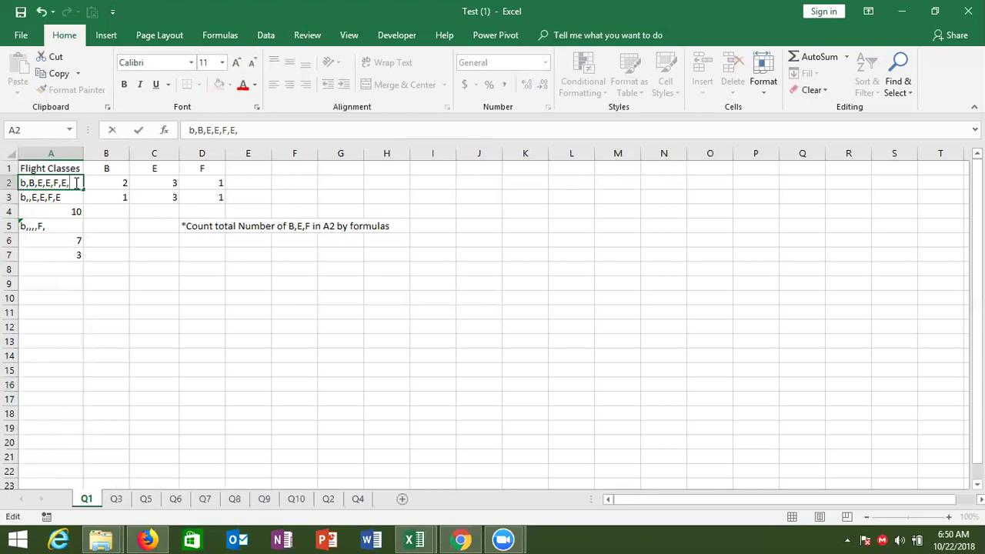
type("e")
key("Return")
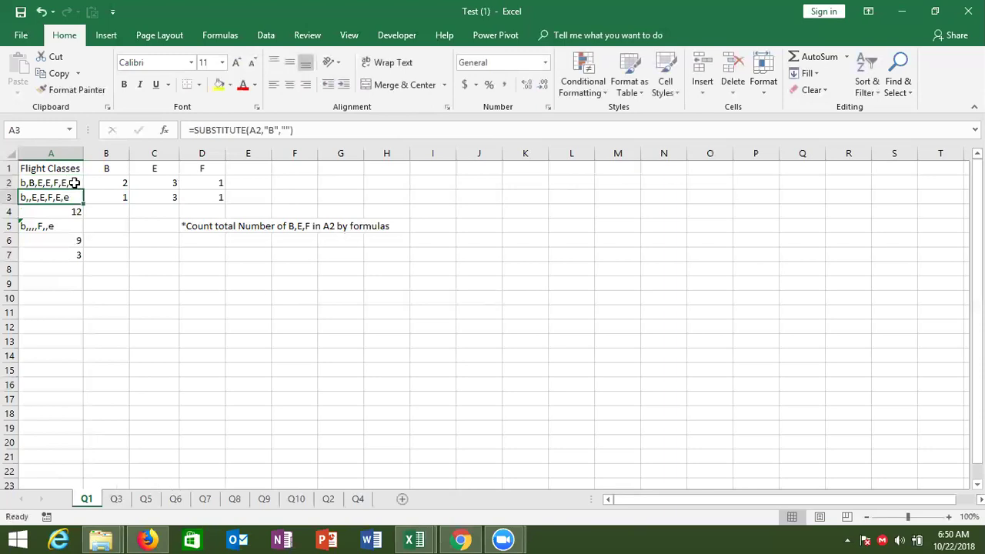
key("Down")
key("Down")
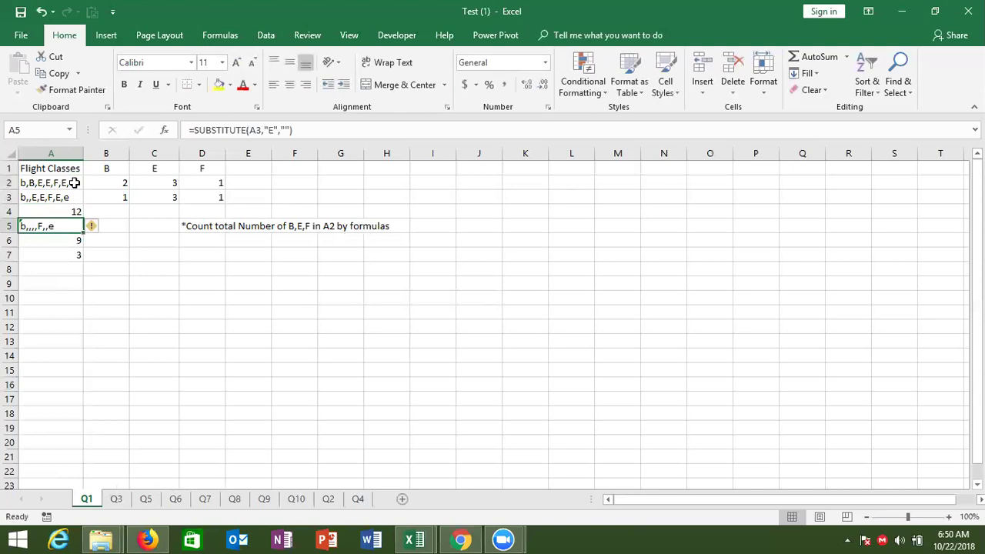
left_click(249, 130)
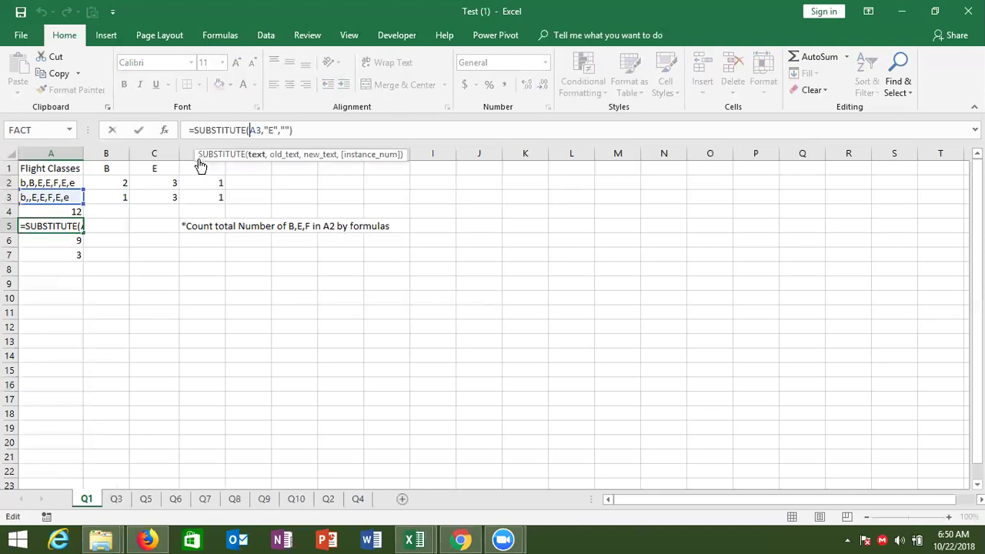
type("up")
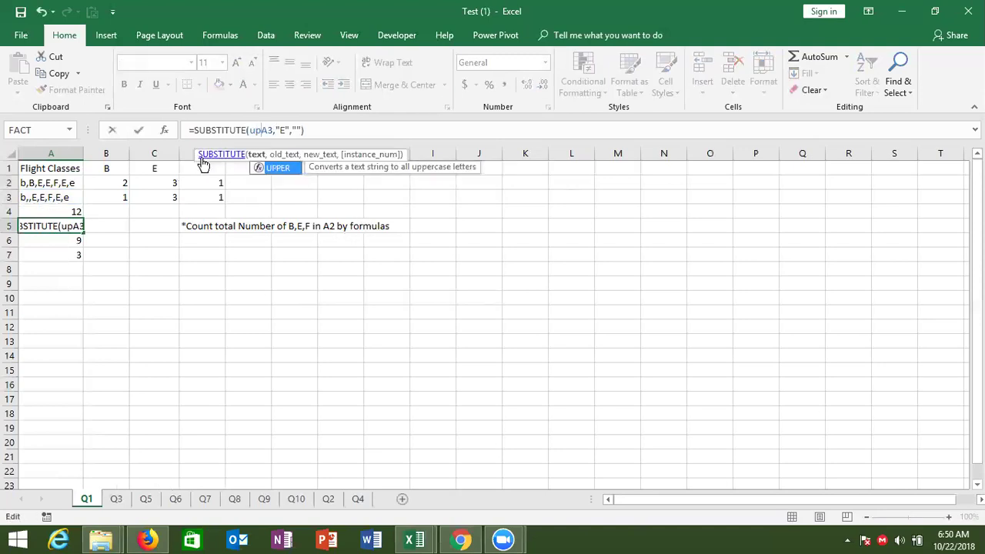
key("Tab")
left_click(292, 130)
type(")")
key("Return")
key("Up")
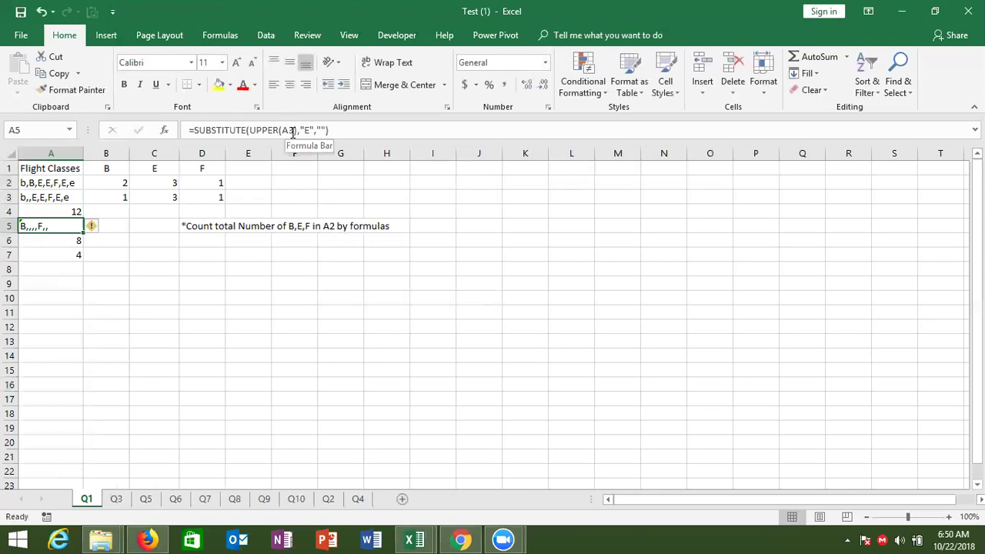
left_click(190, 194)
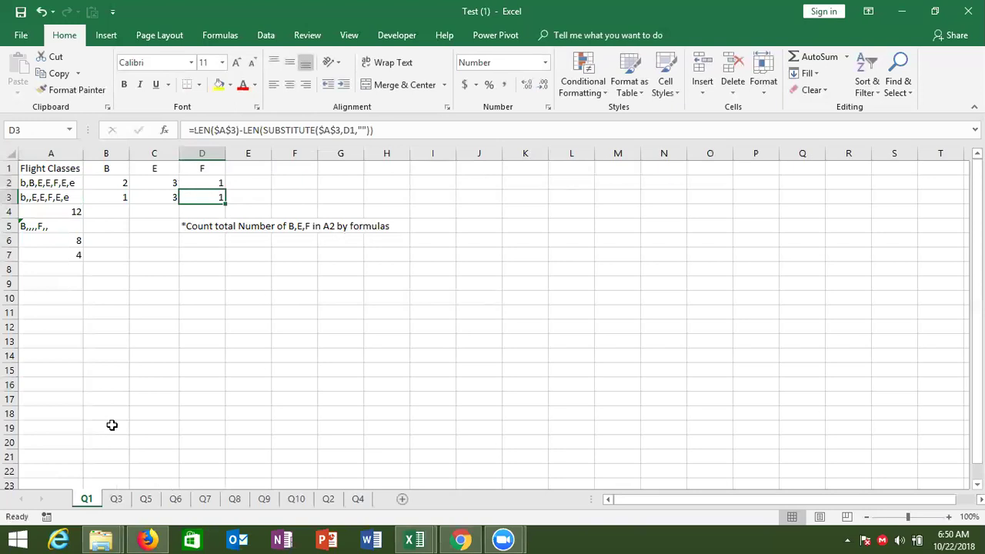
Step: On sheet Q3, inspect the first name, joining date and leaving date in A2:C2
left_click(116, 499)
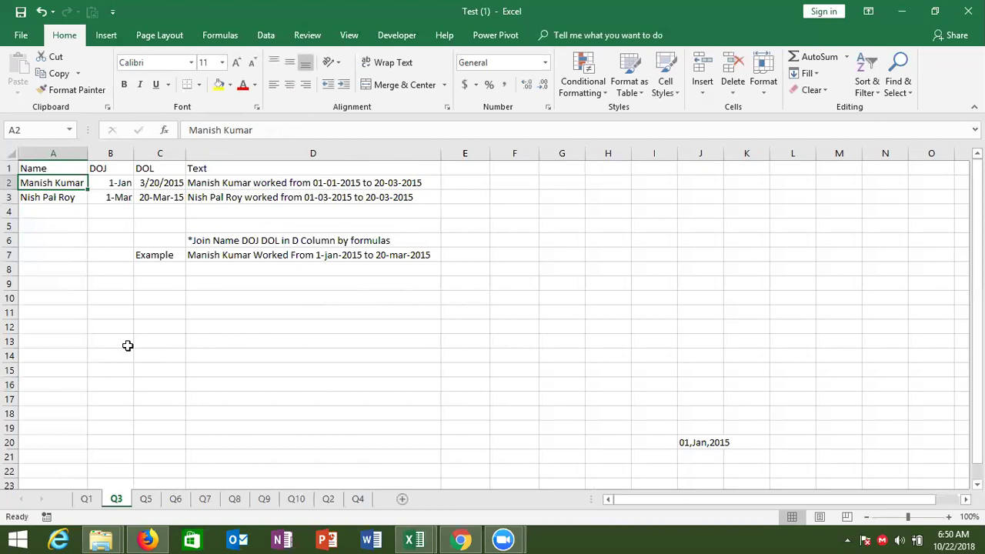
left_click(104, 244)
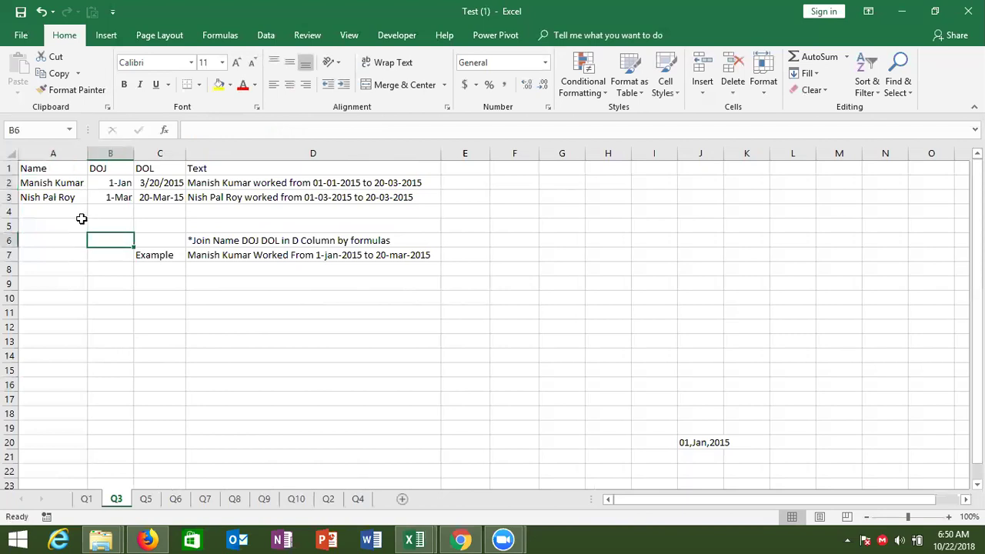
left_click(48, 187)
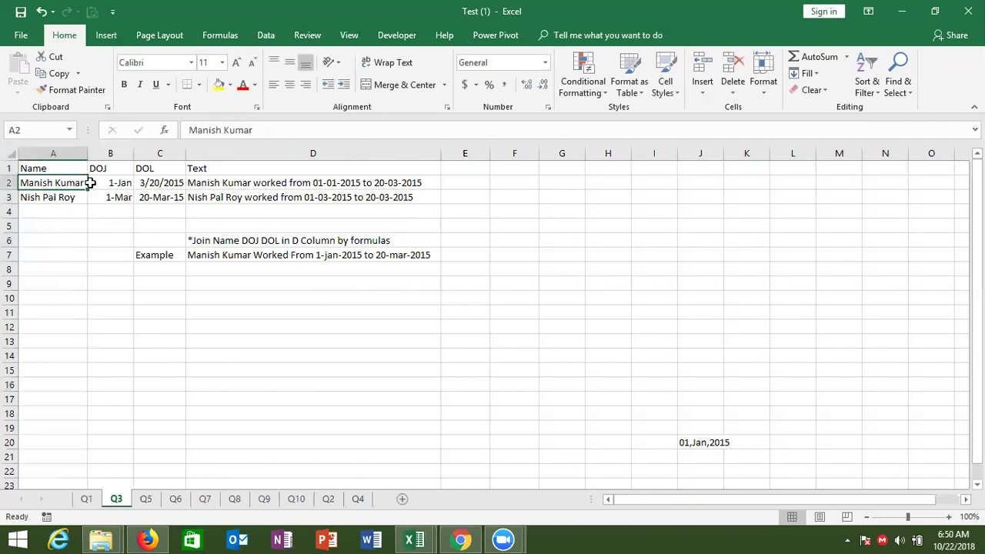
left_click(91, 184)
left_click(143, 182)
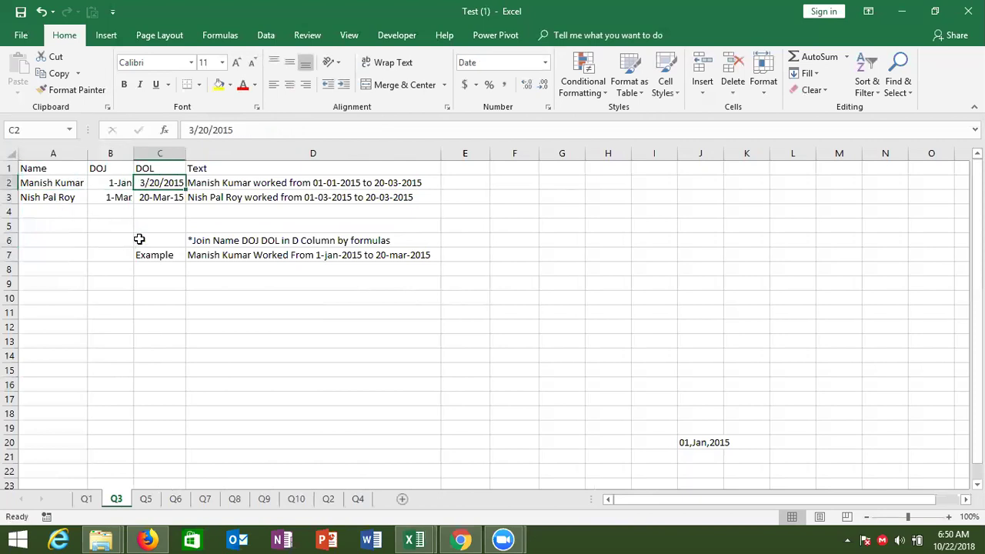
left_click(139, 239)
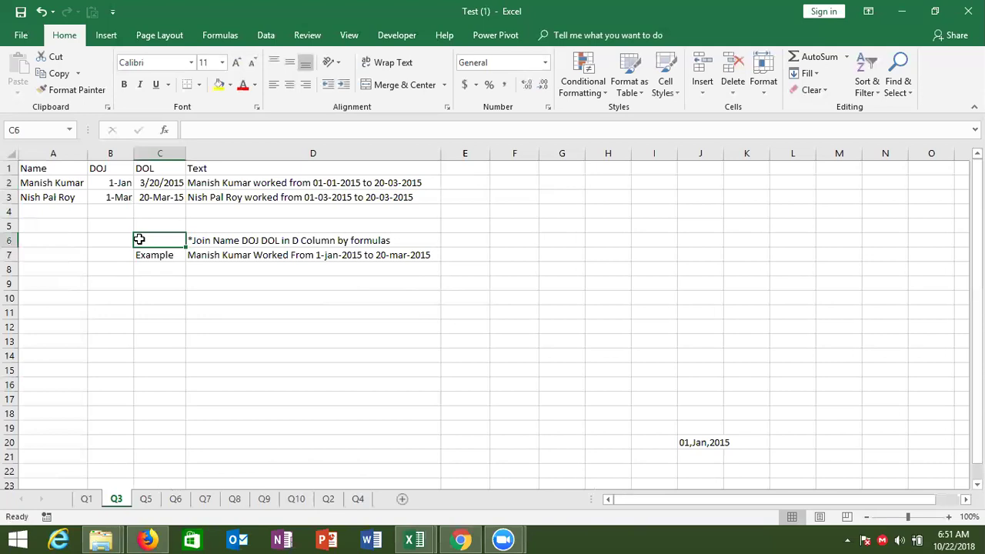
Step: Examine the TEXT function in the D2 and D3 joined-sentence formulas, then switch to Q5
left_click(268, 183)
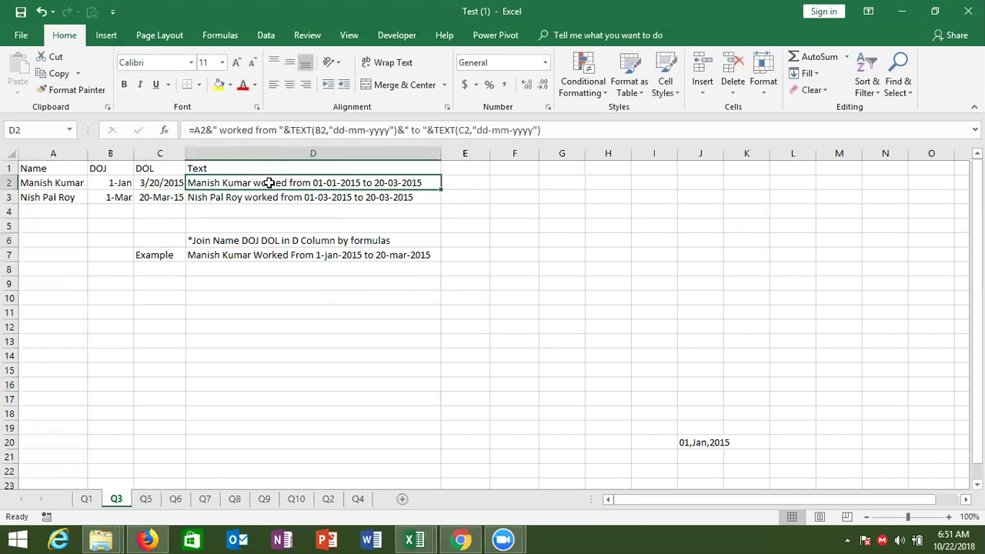
double_click(268, 183)
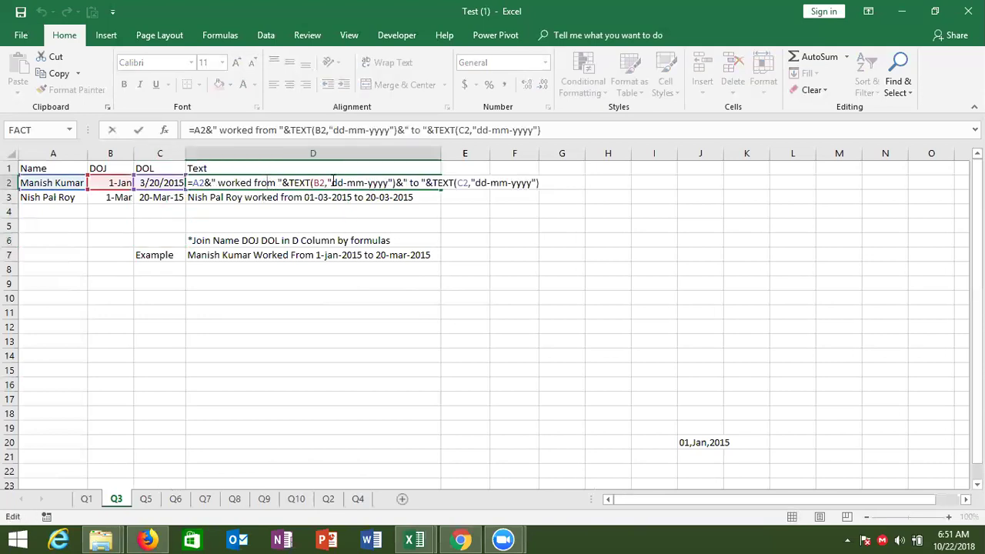
left_click(301, 185)
double_click(299, 185)
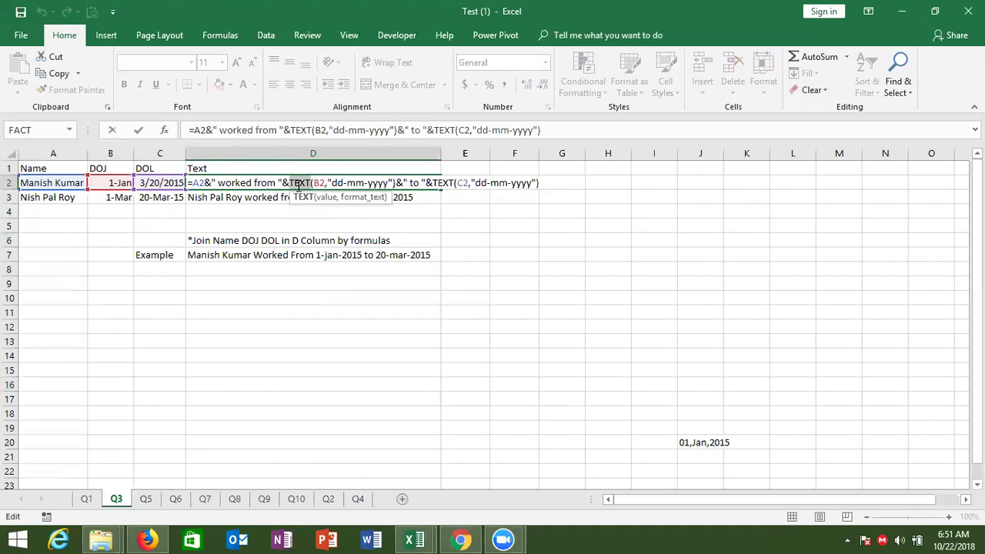
key("Escape")
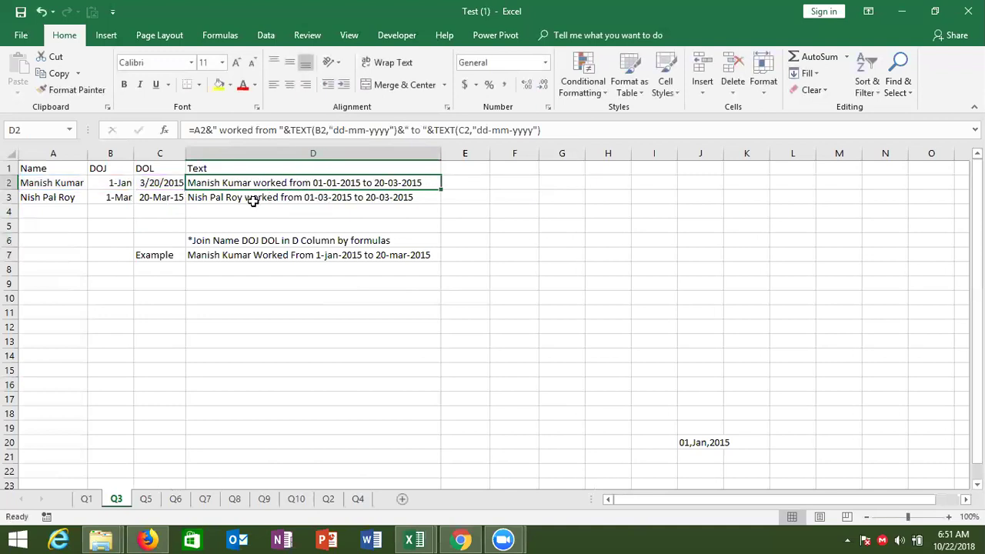
left_click(229, 203)
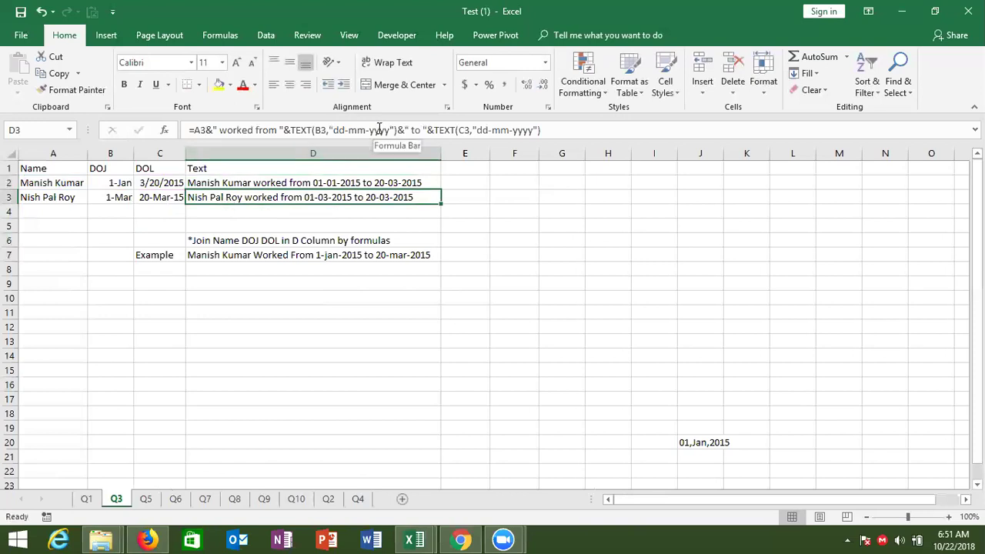
left_click(146, 499)
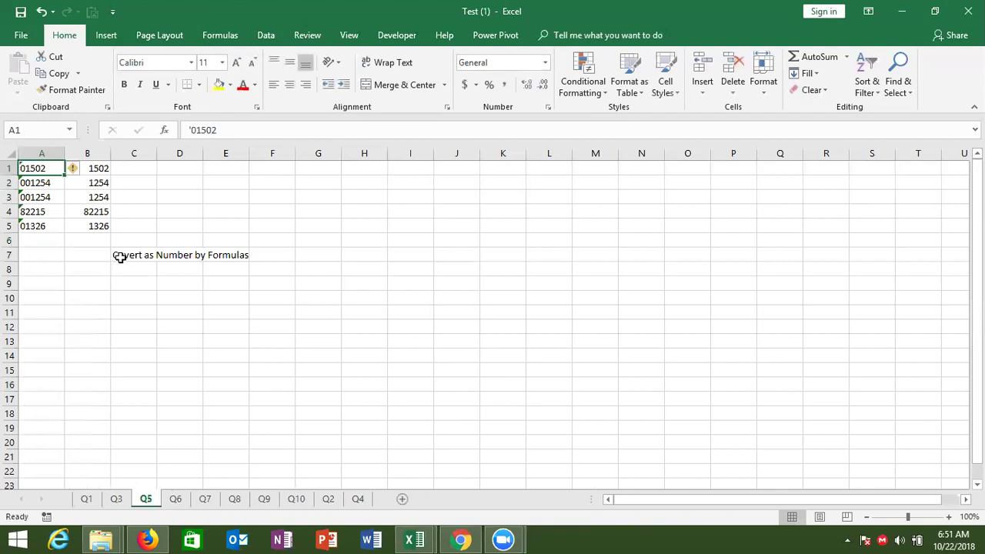
Step: Check B1's VALUE formula and enter '1254 as text in F2
left_click(102, 170)
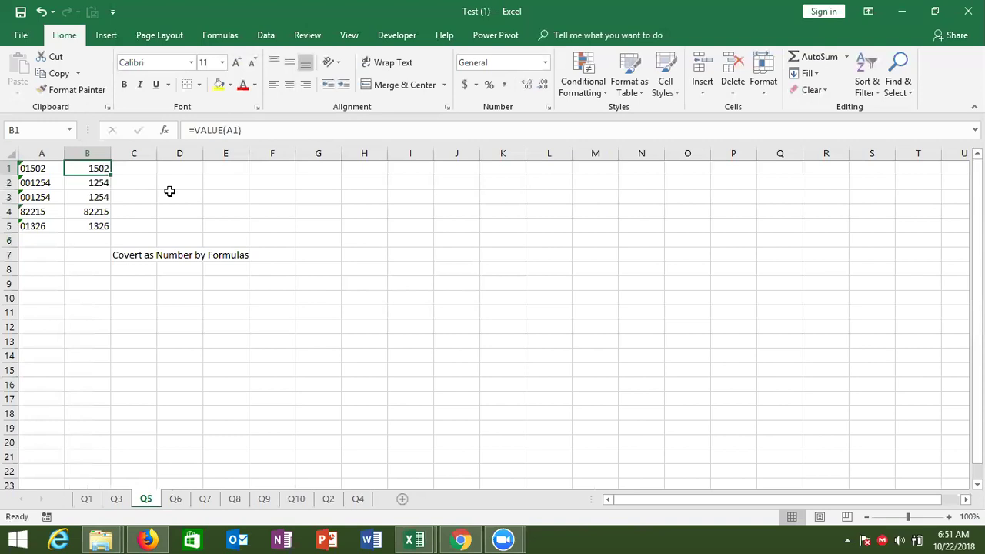
left_click(256, 180)
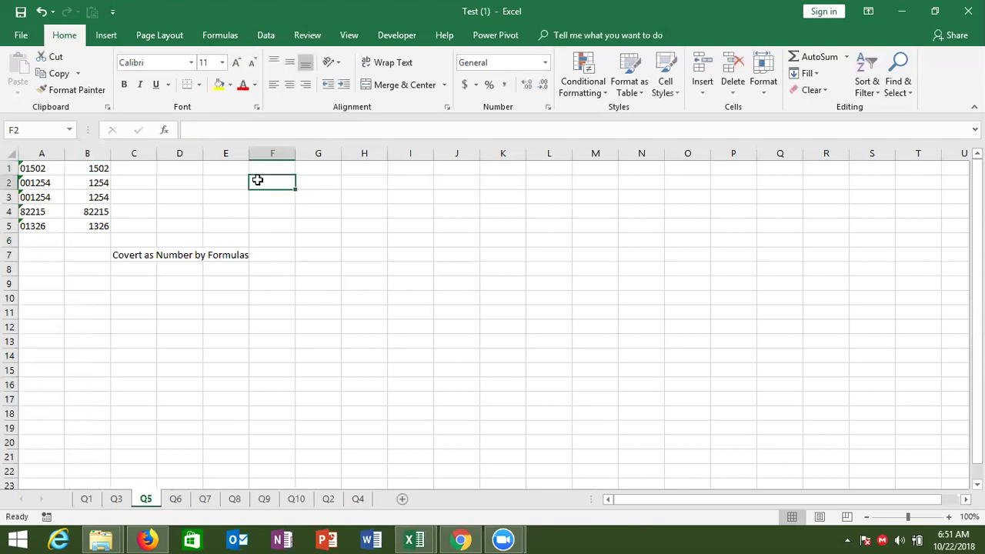
type("'1254")
key("Return")
Step: Enter =F2+0 in G2 to convert the text into the number 1254
left_click(311, 181)
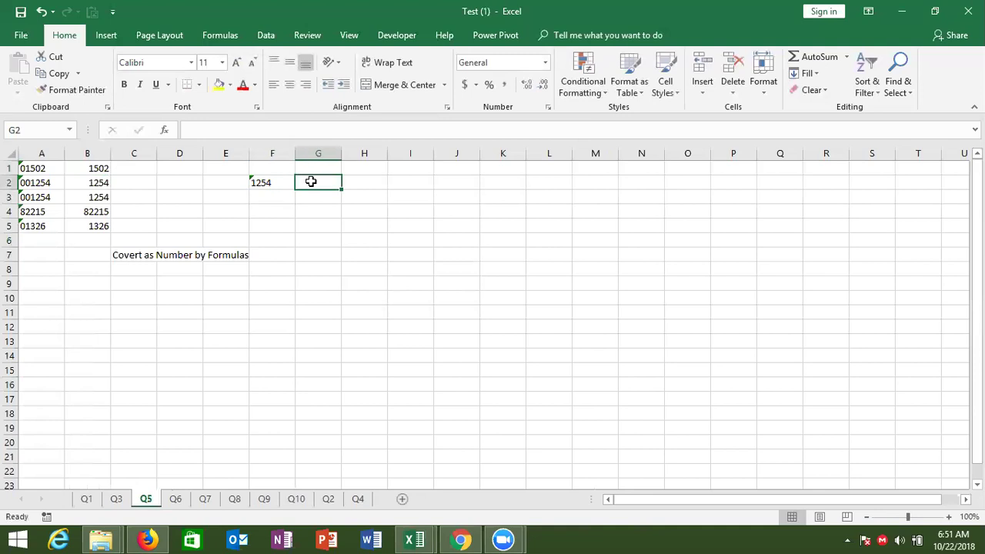
type("=")
key("Left")
type("+")
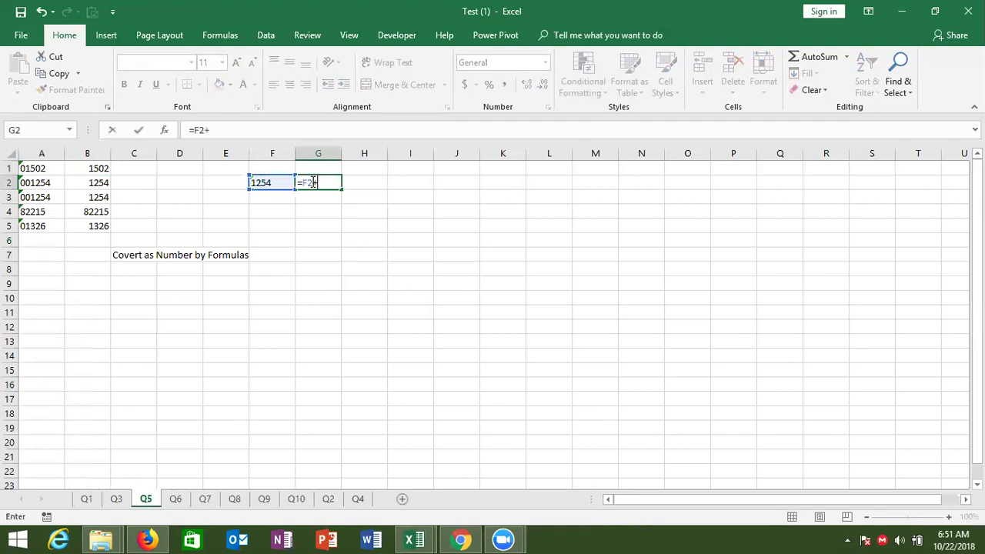
type("0")
key("Return")
left_click(310, 181)
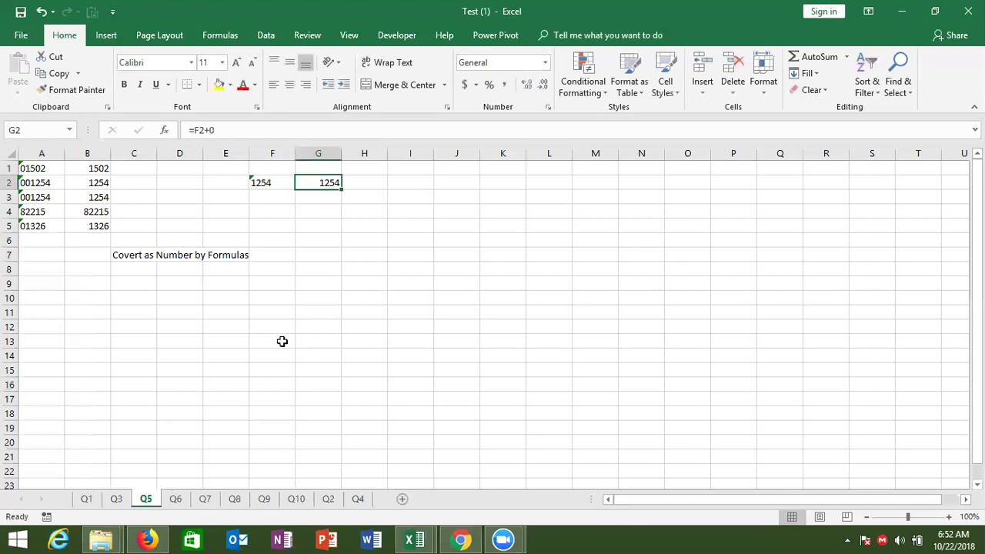
Step: On Q6, check the birth date and TODAY cells, then view the "y" and "ym" DATEDIF formulas
left_click(177, 499)
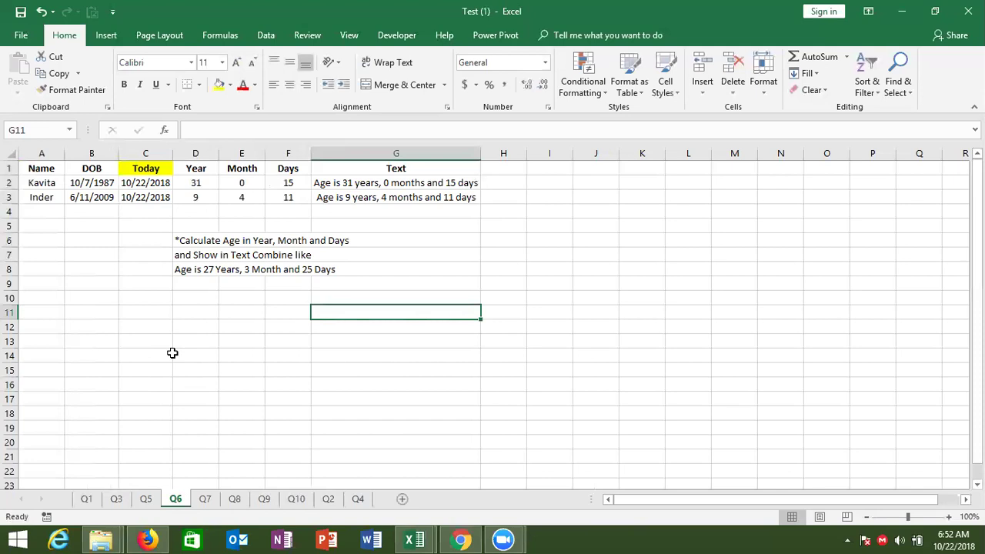
left_click(101, 185)
left_click(129, 182)
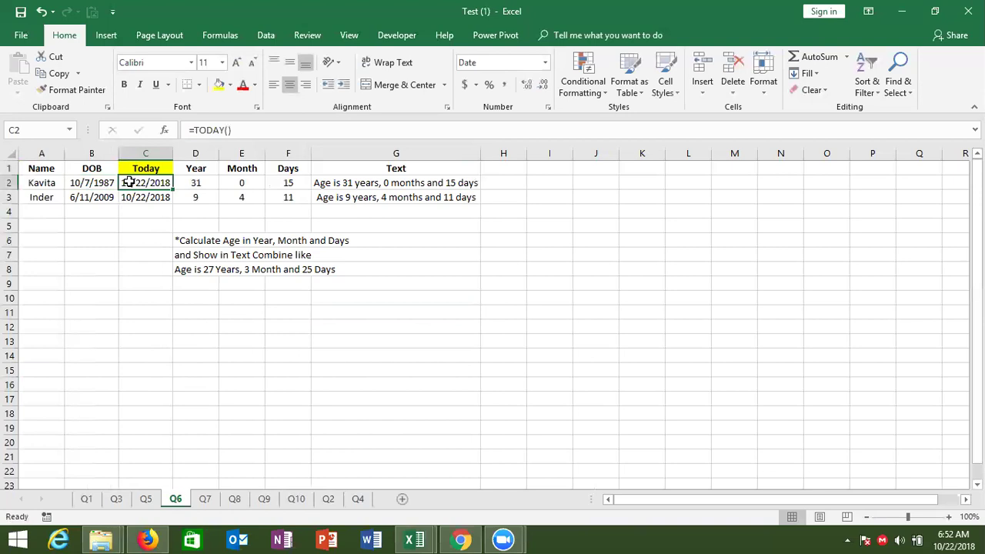
key("Right")
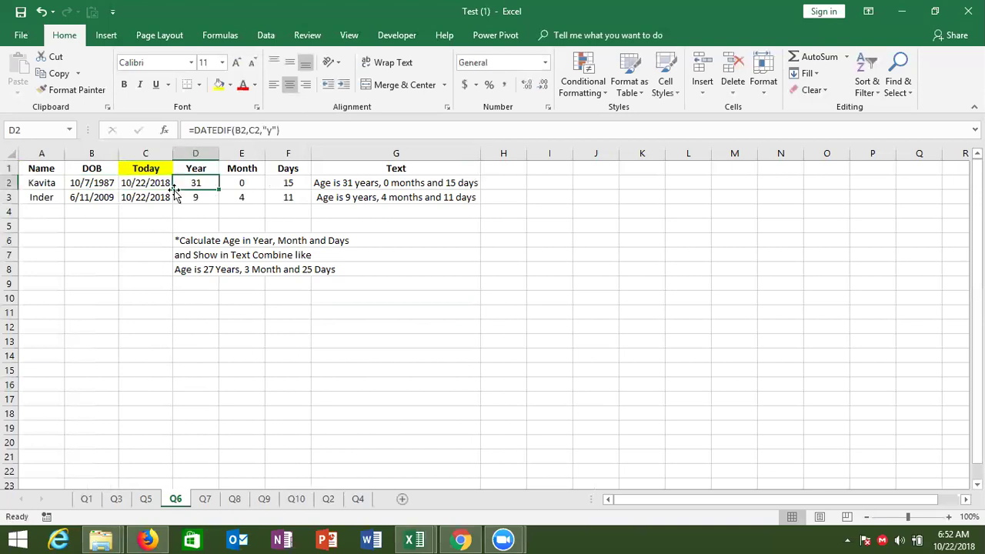
double_click(185, 184)
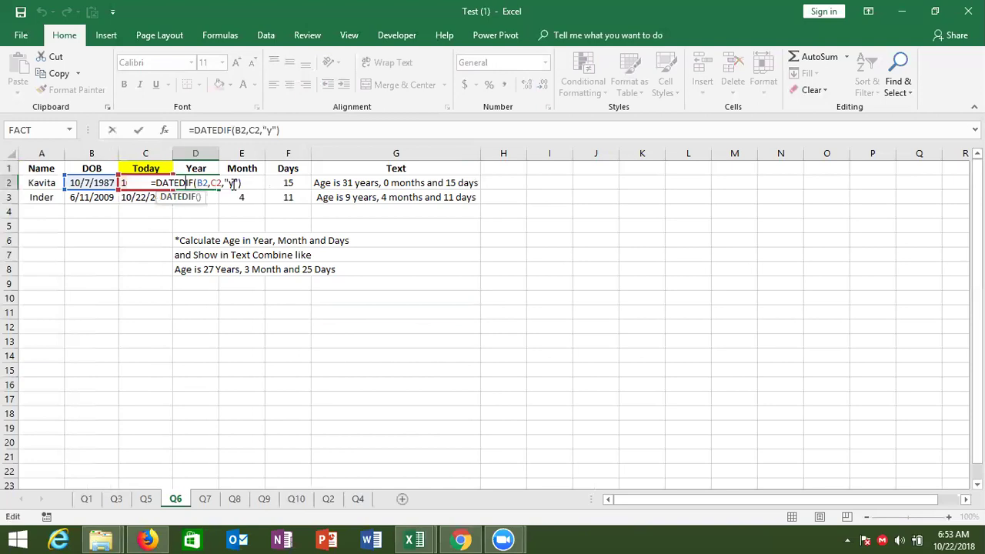
key("Return")
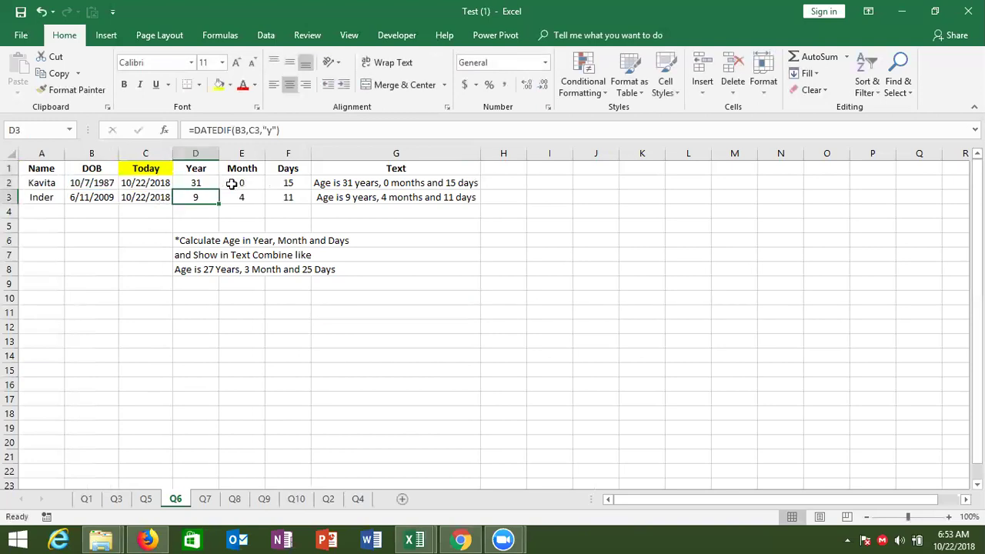
left_click(234, 185)
double_click(235, 184)
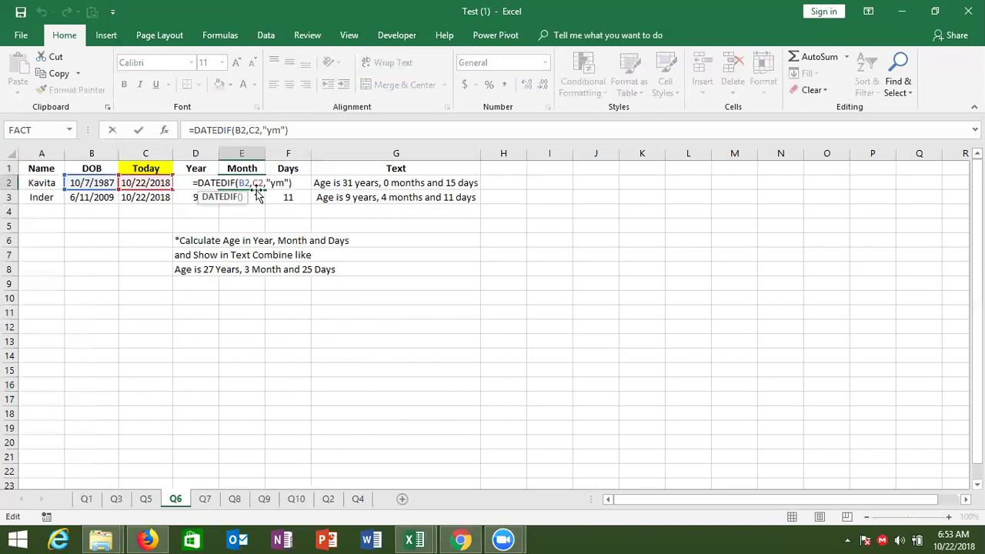
key("Return")
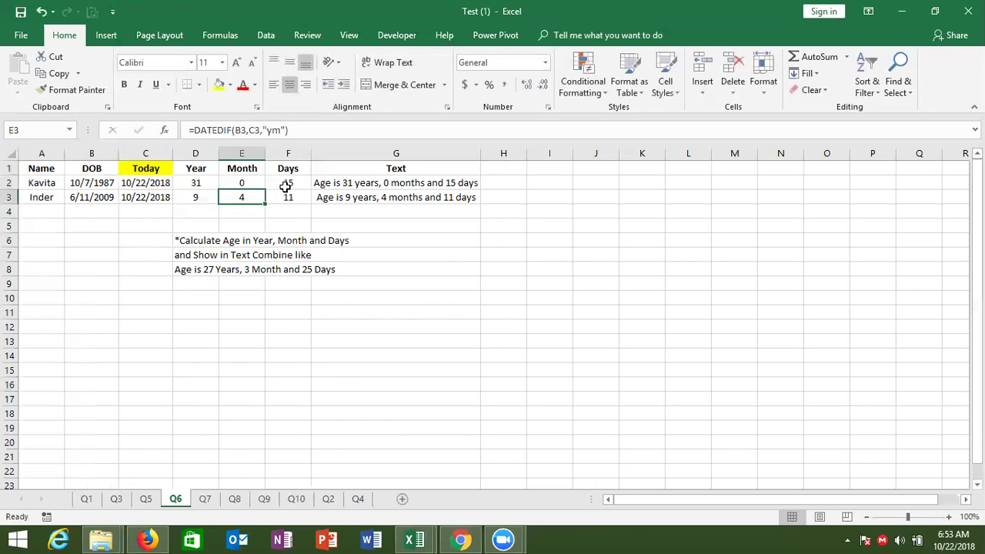
Step: Review the Q6 DATEDIF year, month and day formulas, then move to the Q7 sheet
double_click(286, 184)
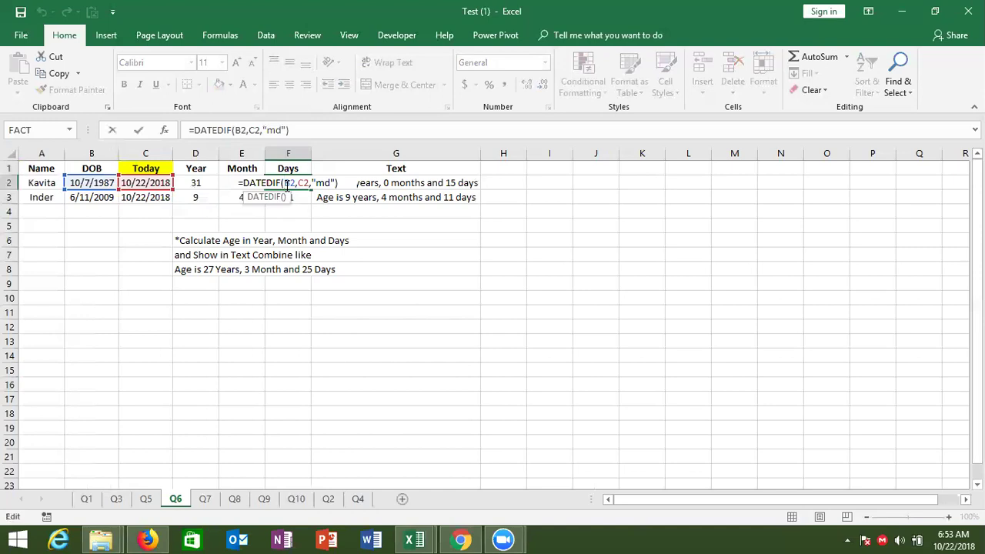
key("Return")
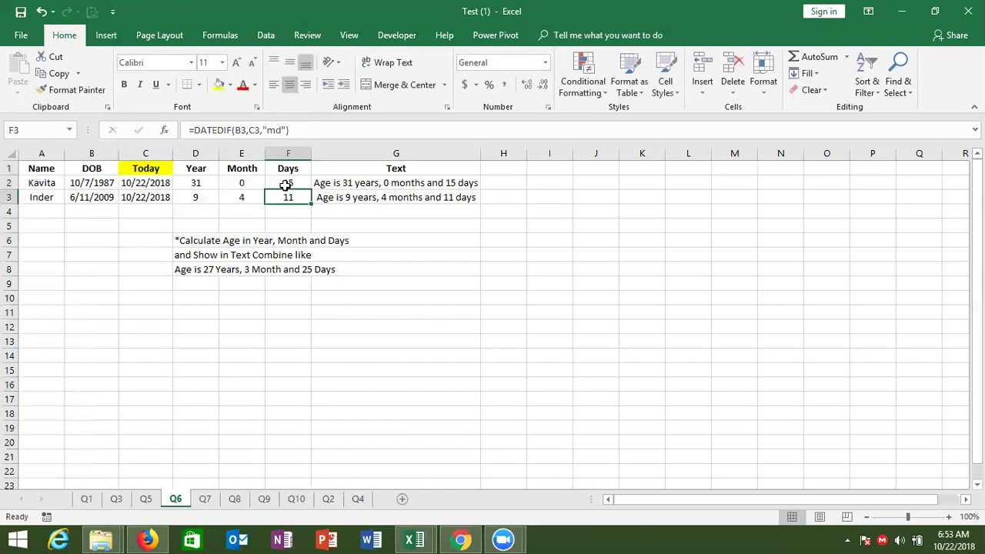
key("Left")
key("Left")
key("Left")
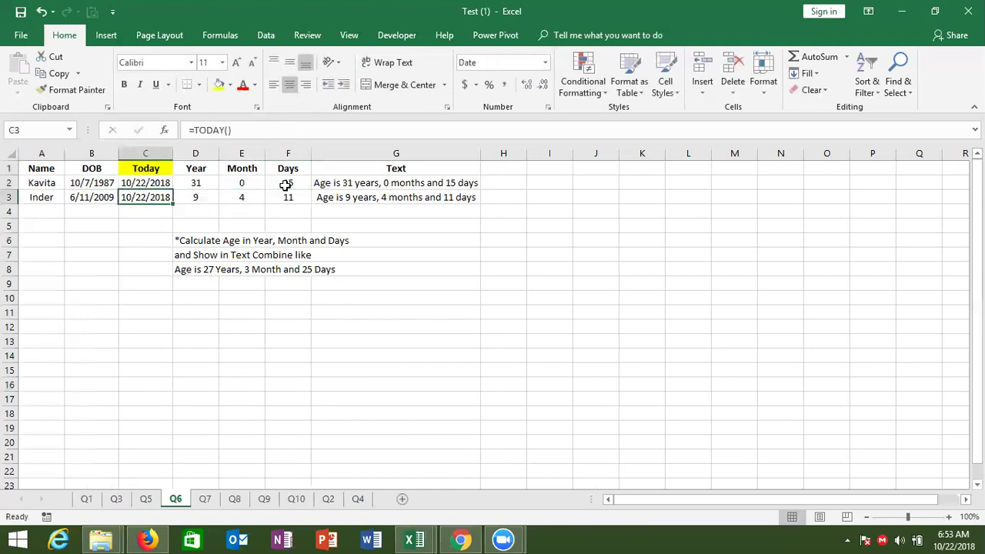
key("Right")
key("Right")
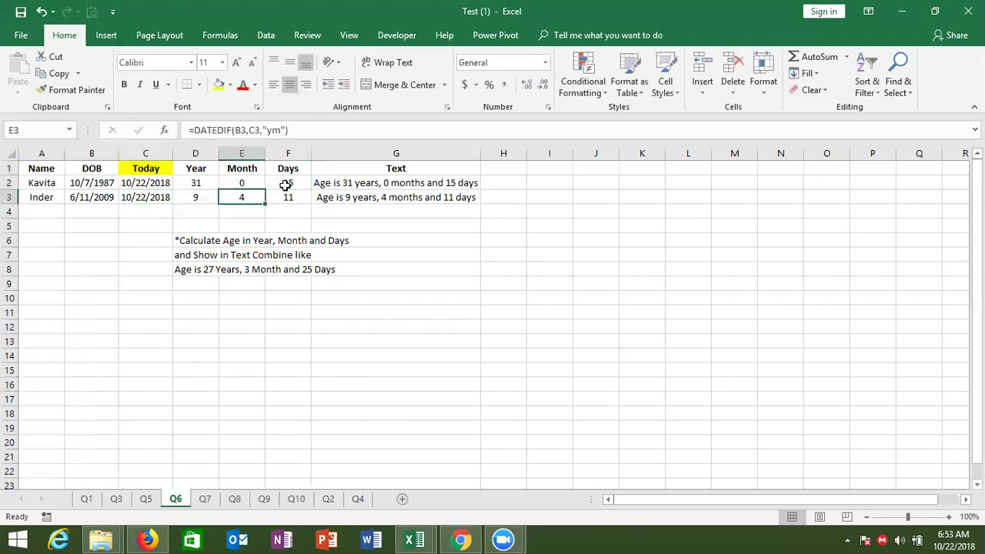
key("Right")
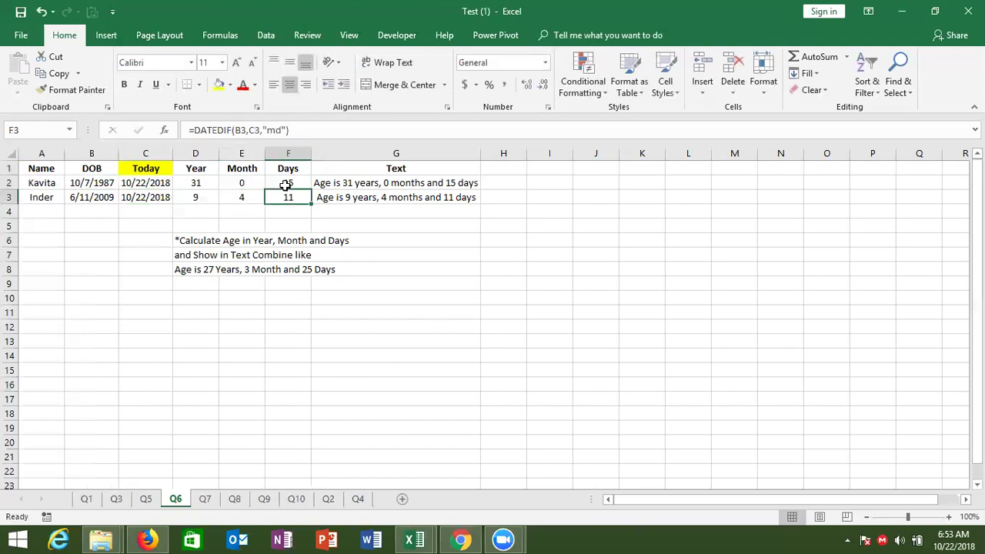
key("Left")
key("Left")
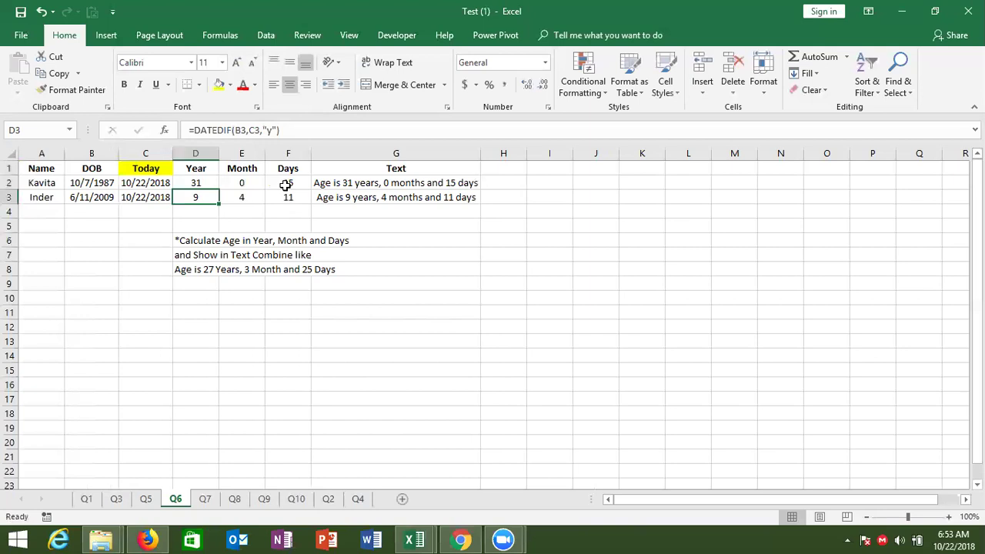
left_click(267, 185)
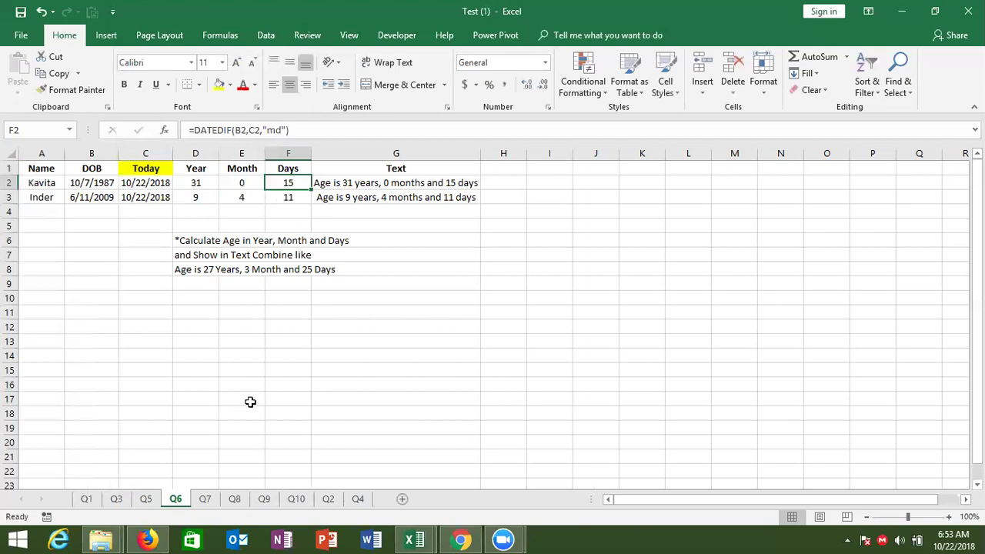
left_click(206, 499)
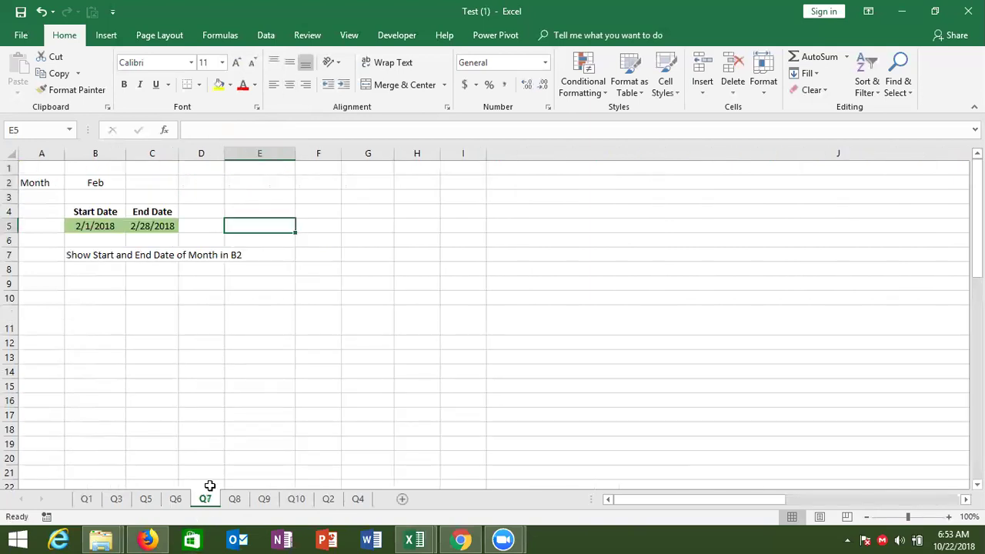
Step: Inspect the month in B2 and the EDATE and EOMONTH formulas in B5 and C5
left_click(100, 187)
left_click(100, 223)
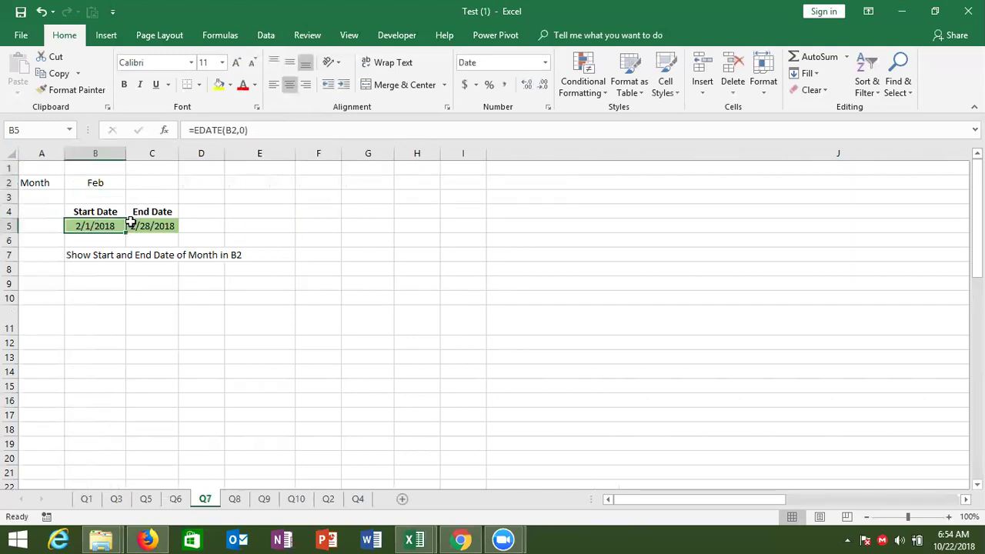
left_click(148, 222)
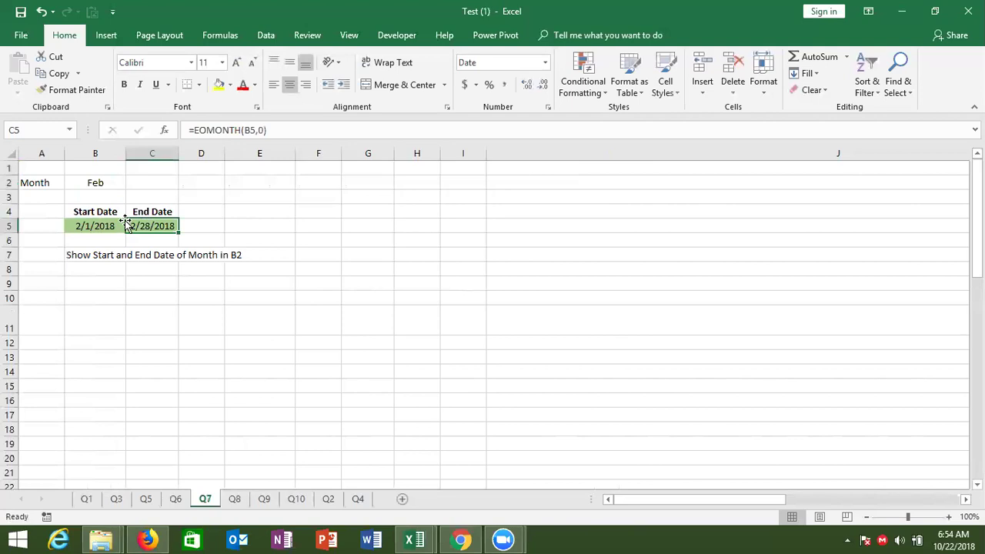
left_click(112, 223)
double_click(114, 225)
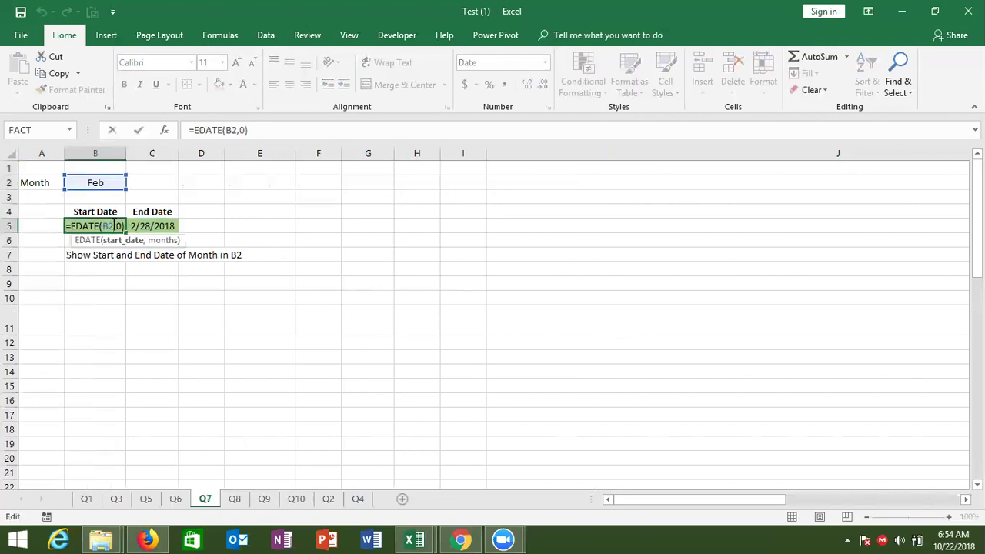
key("Escape")
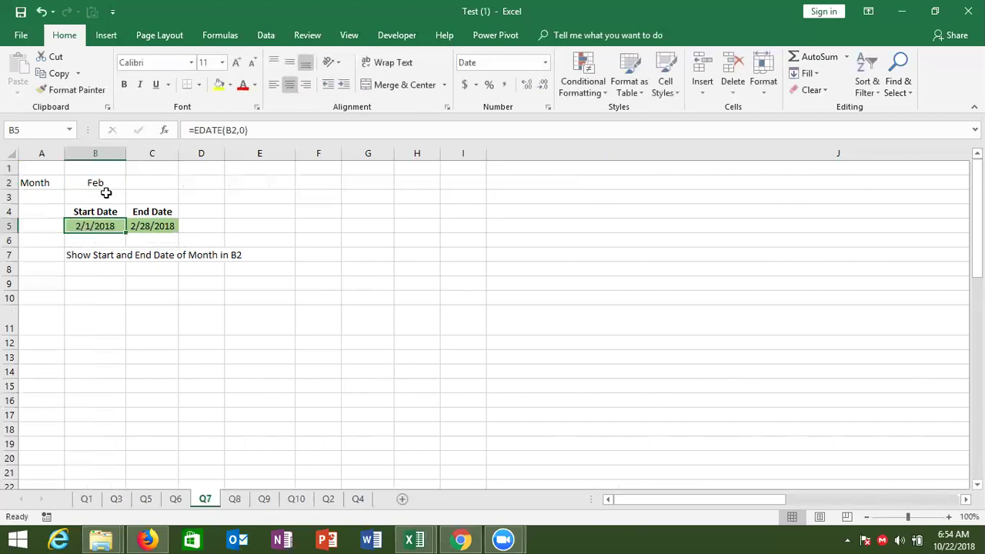
Step: Clear the Start Date and End Date formulas from B5:C5
left_click(105, 190)
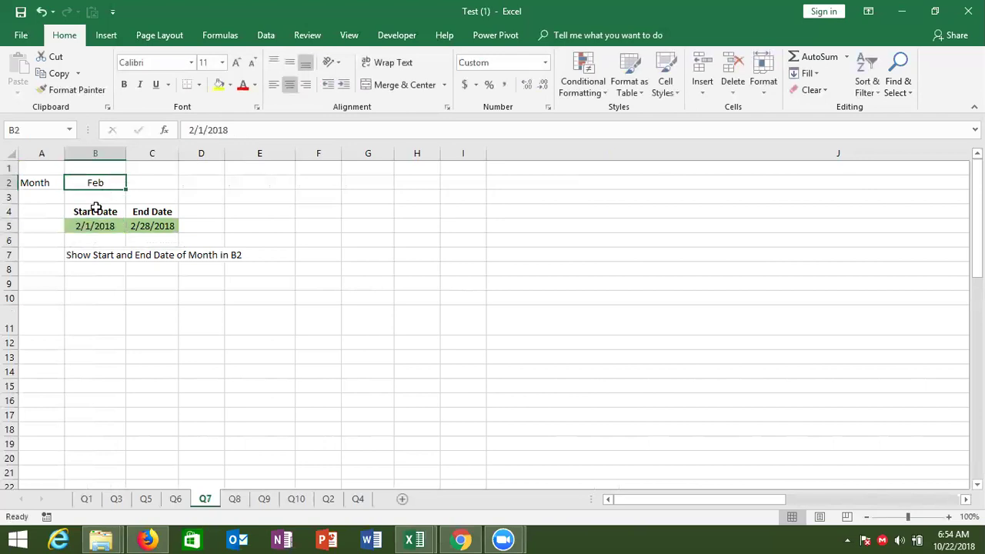
left_click_drag(94, 226, 129, 226)
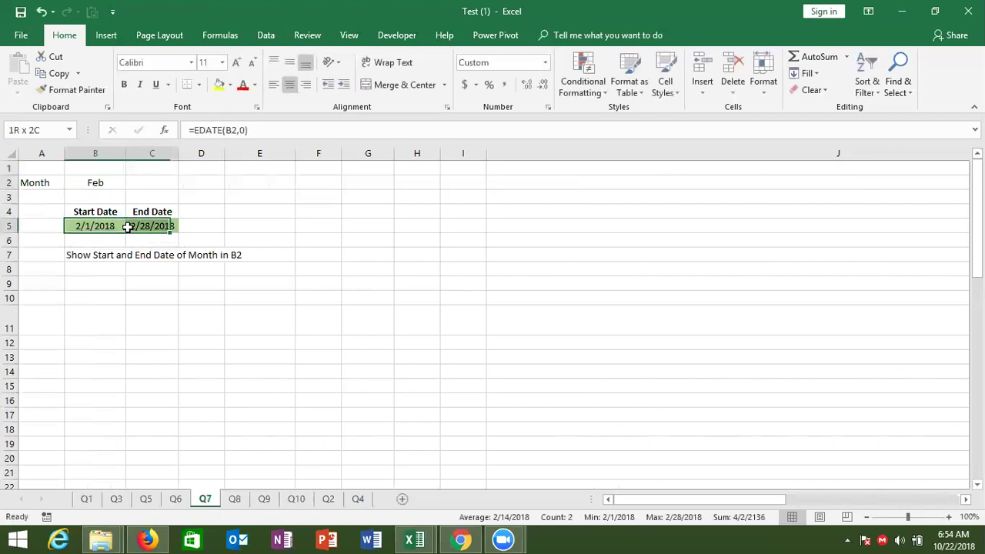
key("Delete")
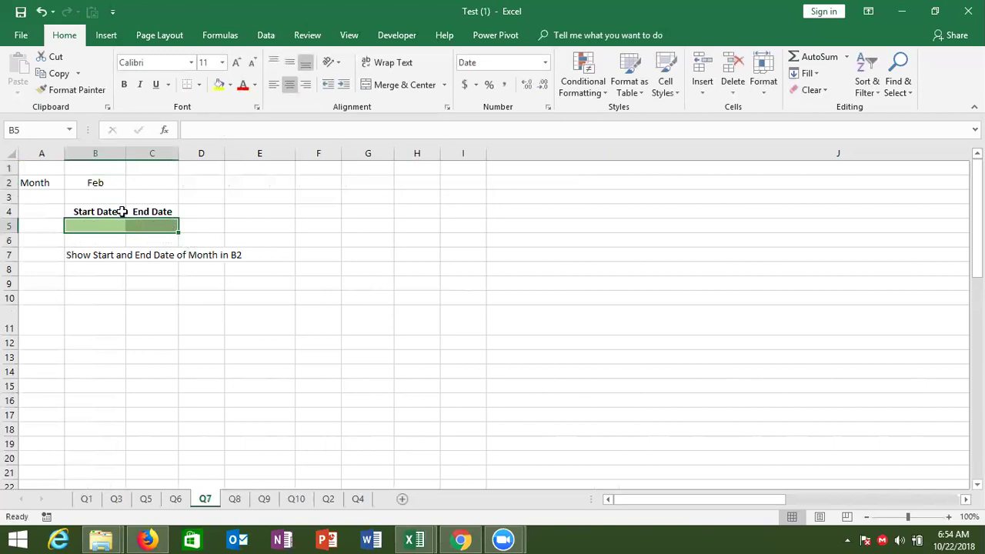
Step: Enter FEB in the month cell B2 and check its custom mmm number format
left_click(109, 183)
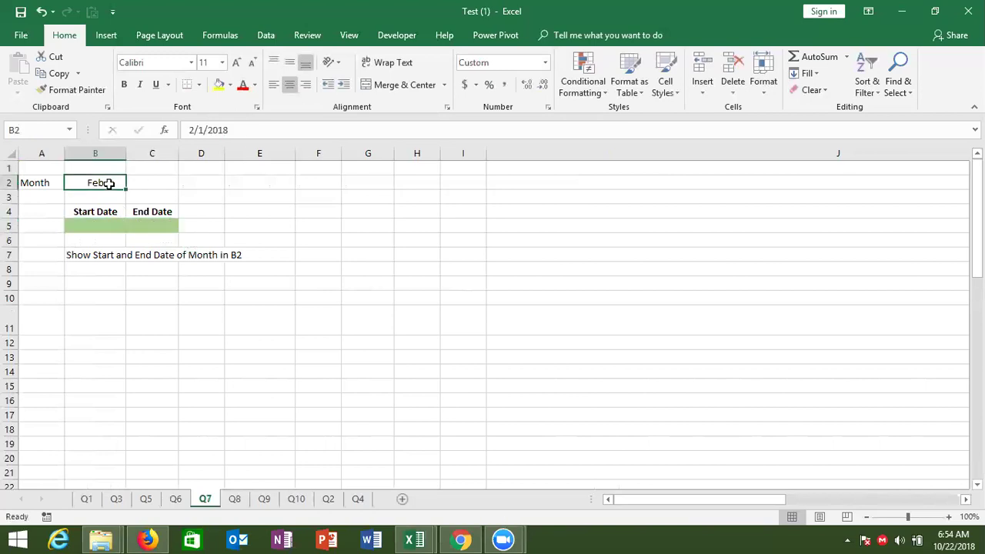
type("FEB")
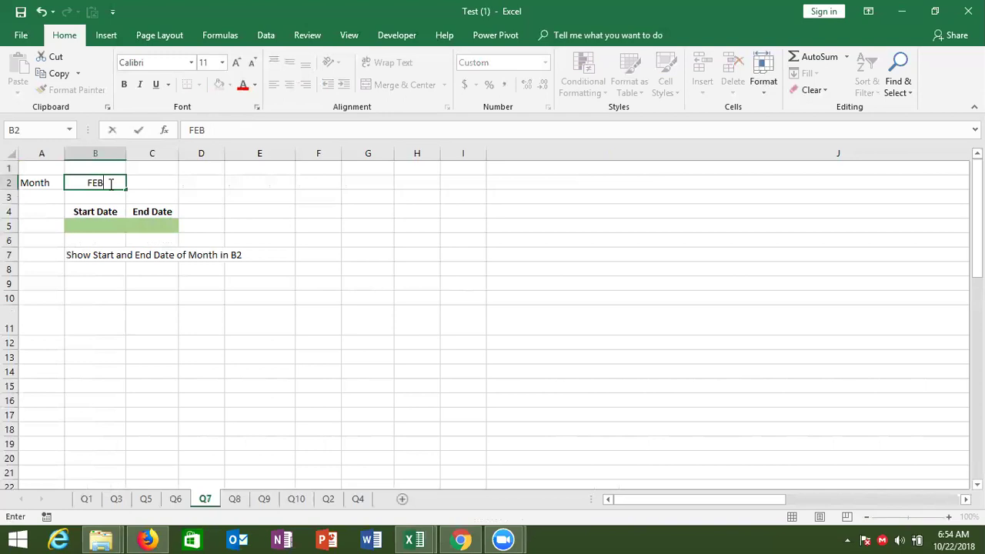
key("Return")
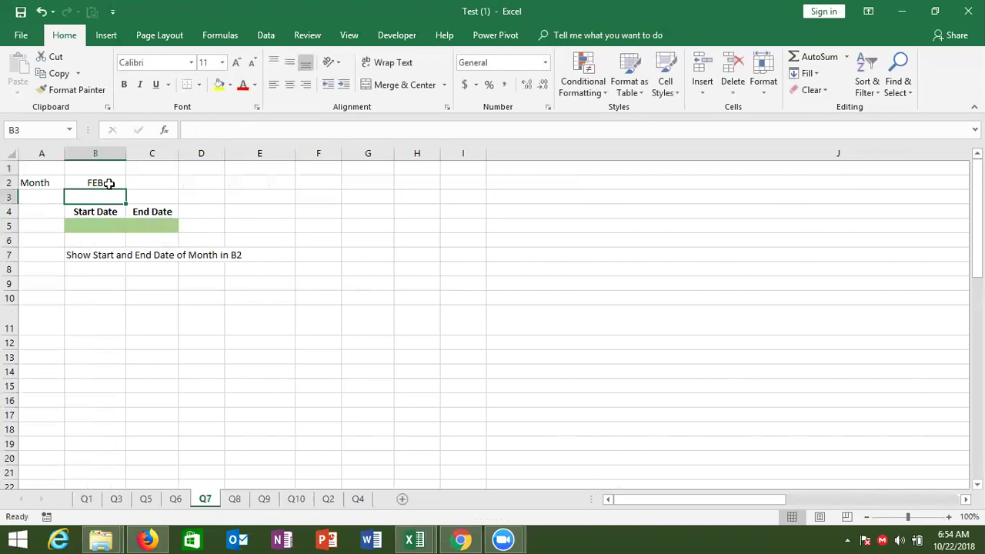
key("Down")
key("Down")
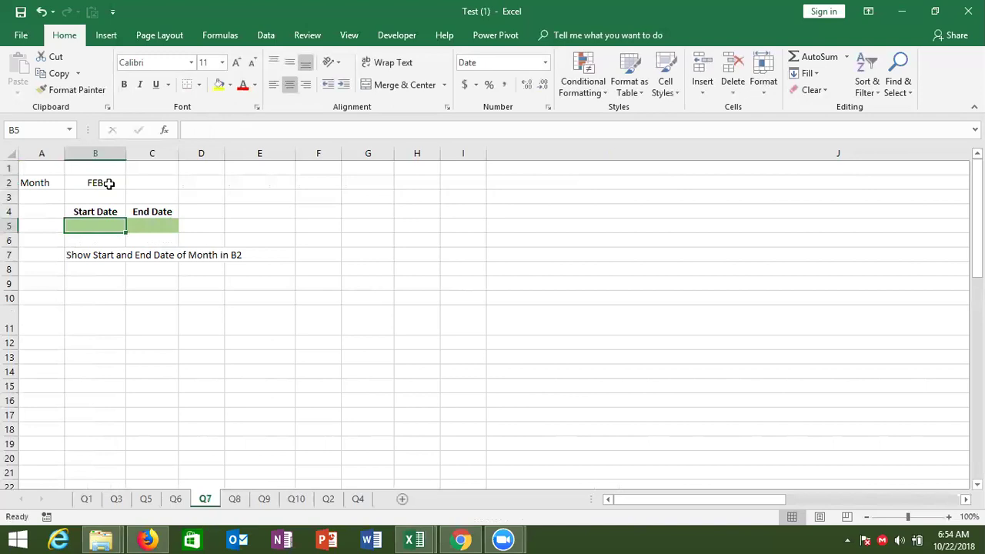
left_click(109, 183)
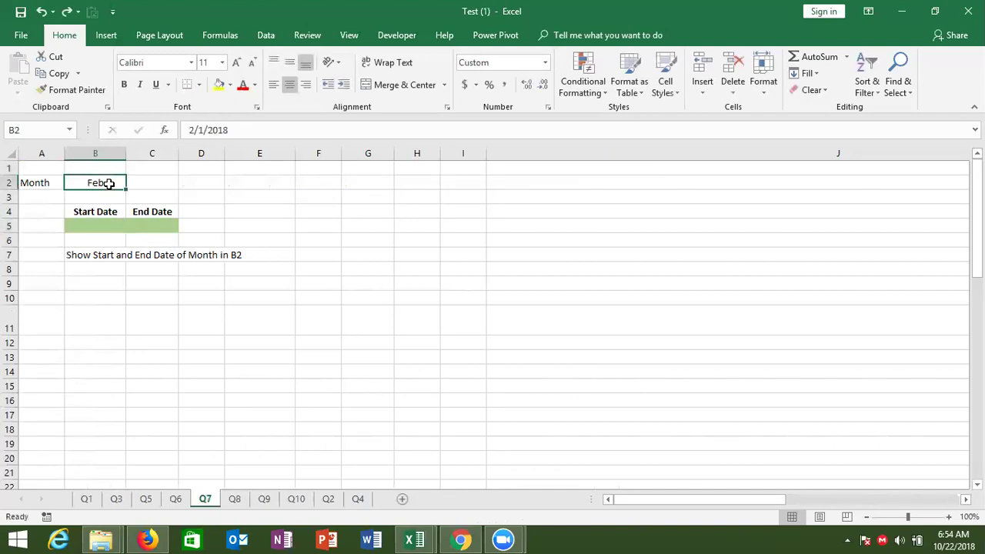
left_click(200, 130)
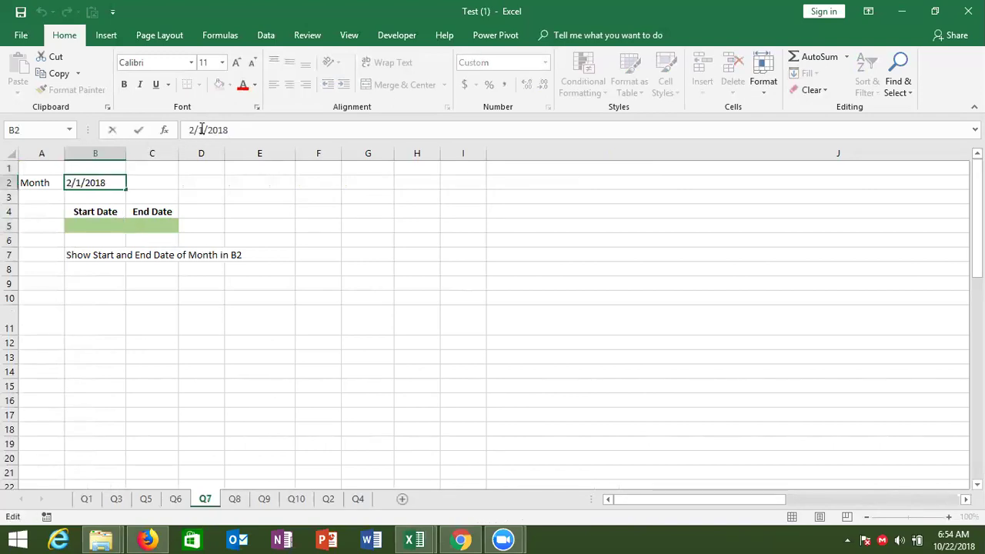
key("Escape")
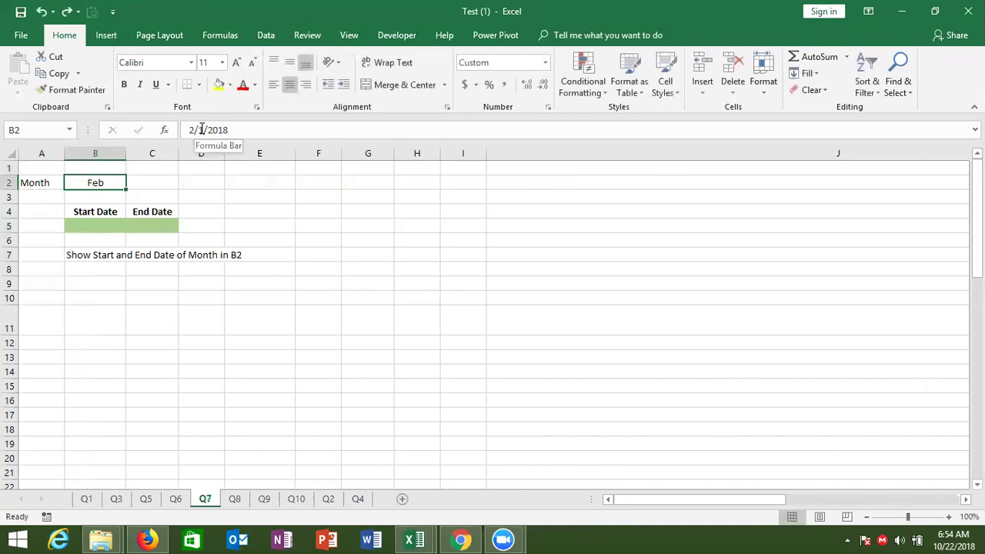
type("FEB")
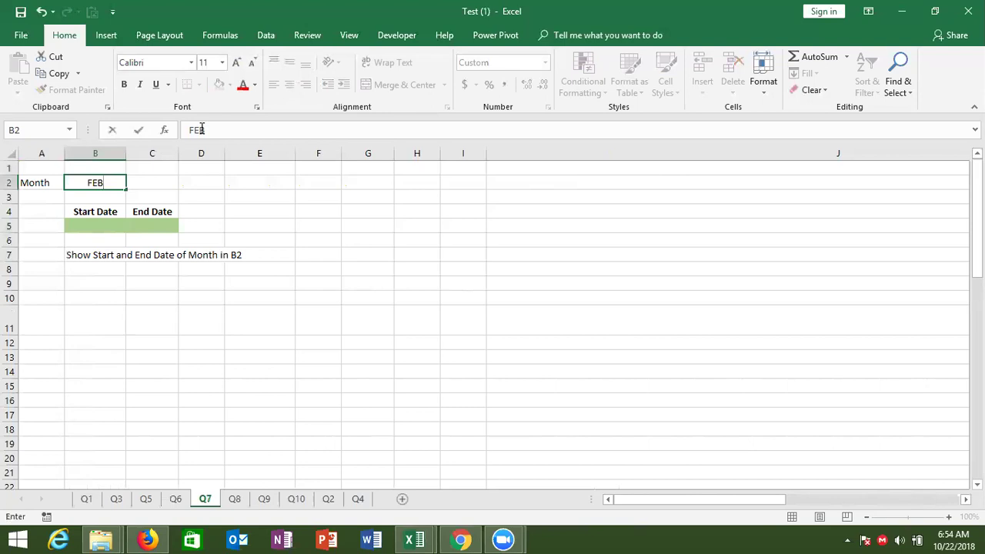
key("Return")
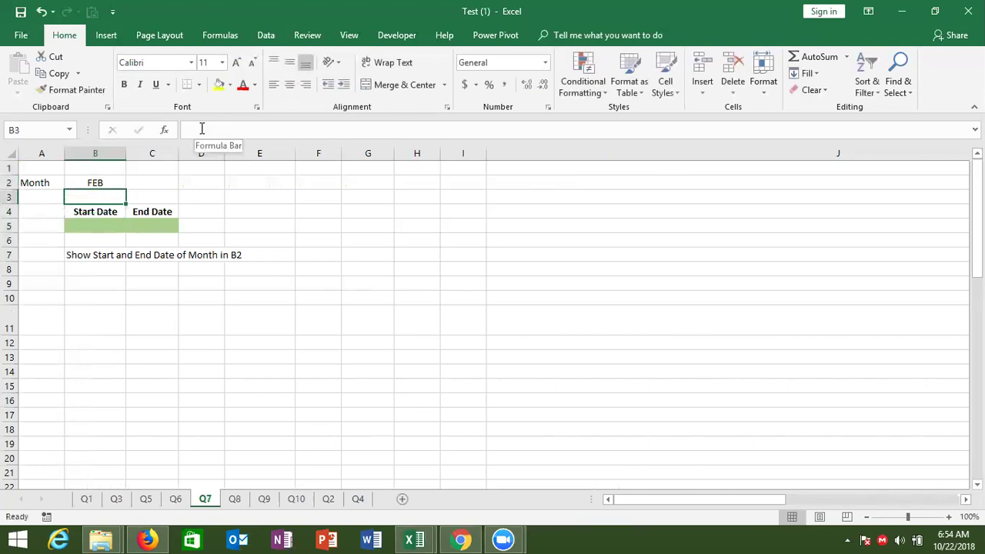
left_click(101, 182)
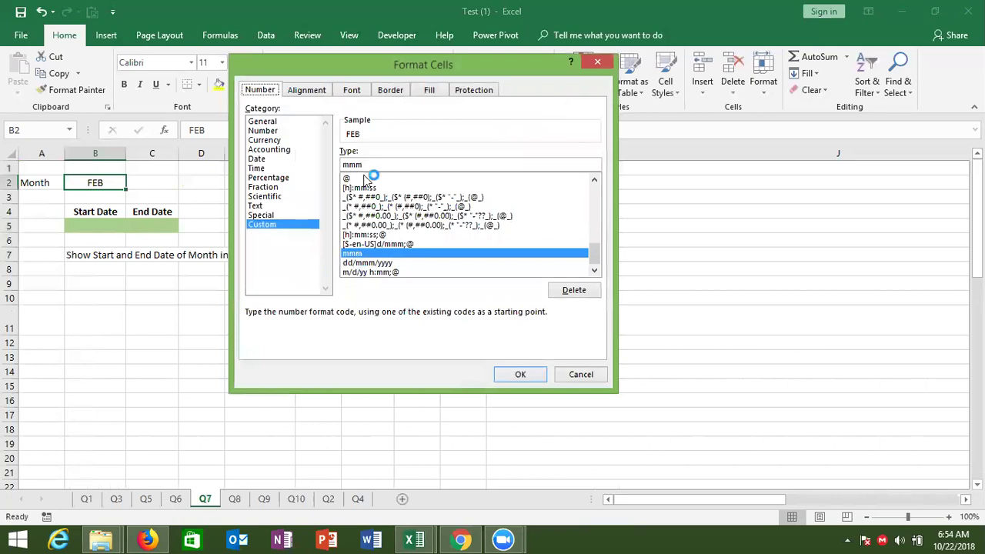
key("Escape")
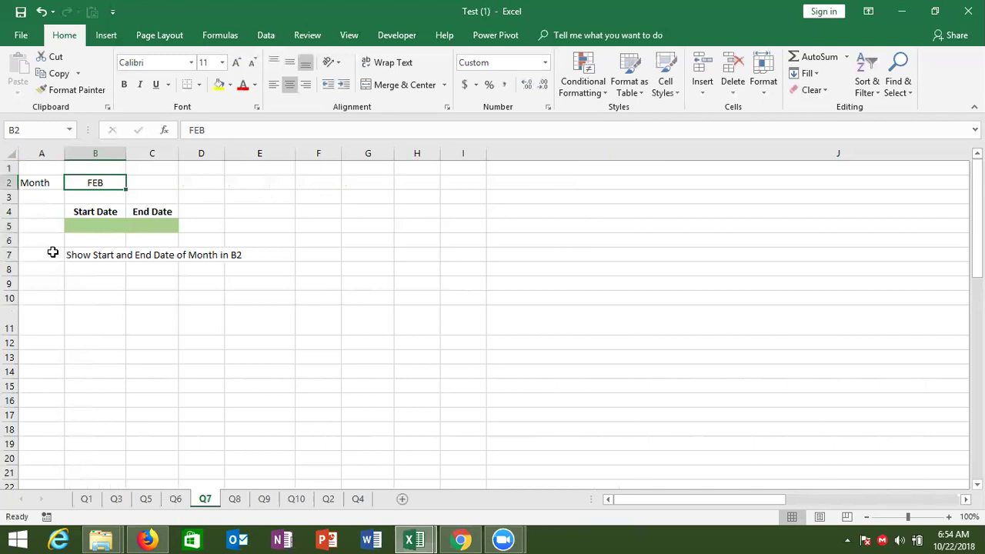
Step: Enter ="1-"&B2 in B5 to join 1- with the month text
left_click(83, 225)
type("=")
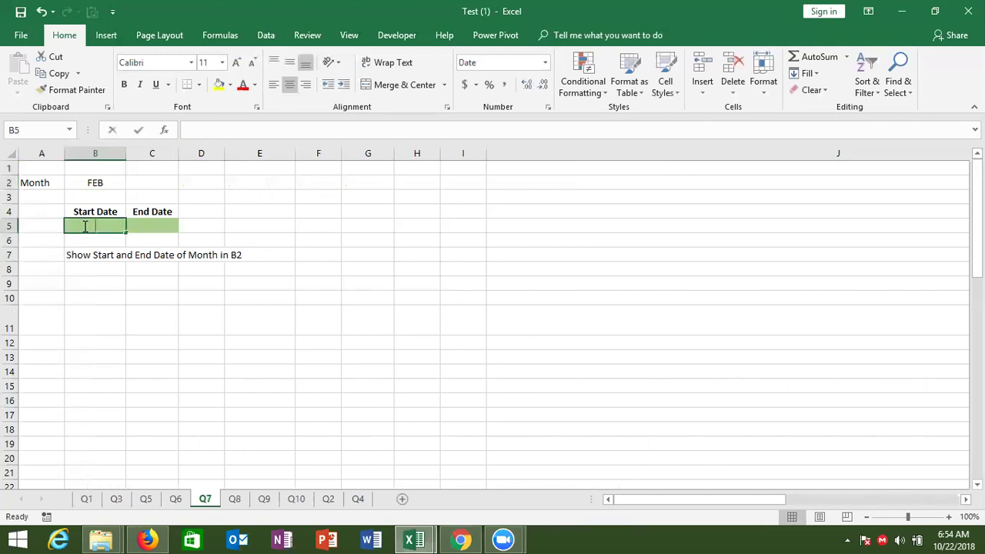
type("\"")
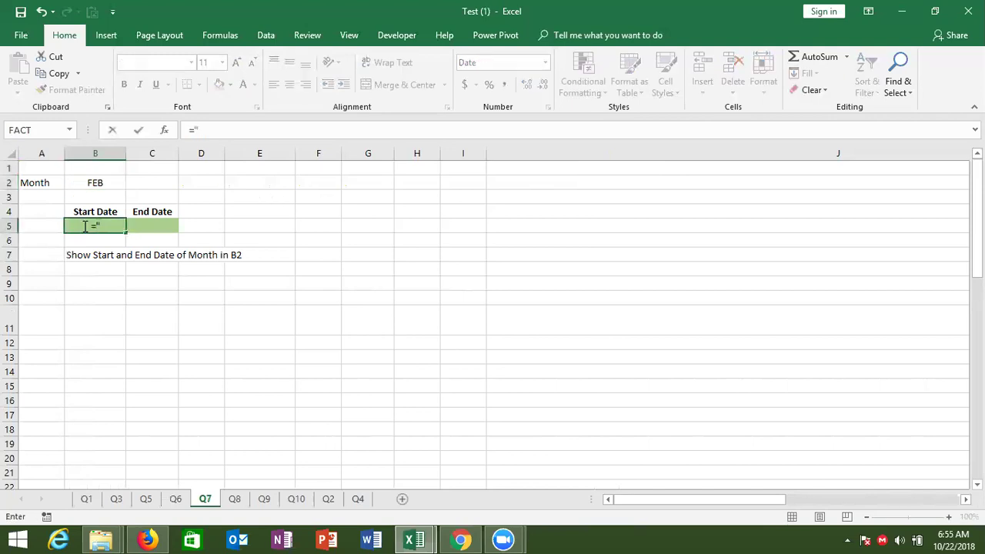
type("1-\"")
type("&")
left_click(94, 184)
key("Return")
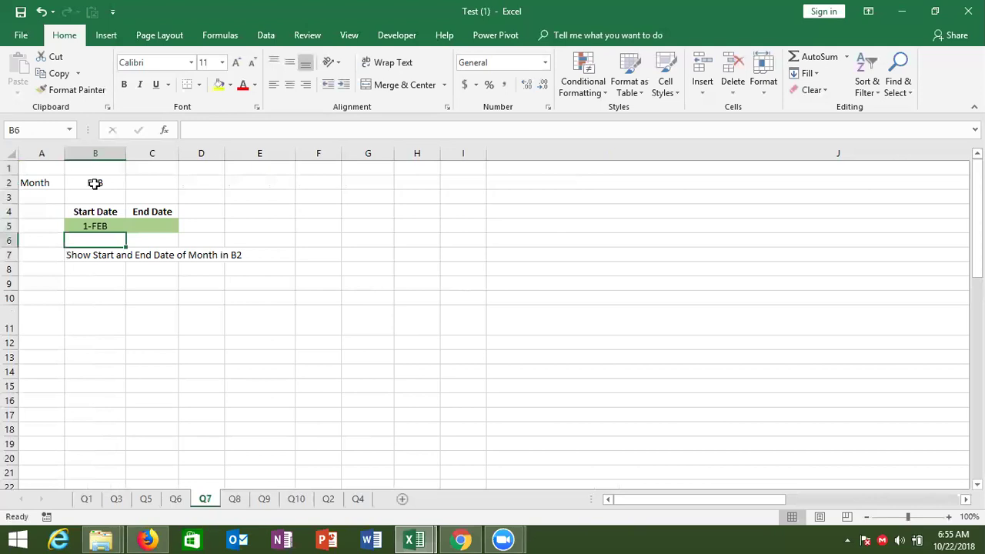
key("Up")
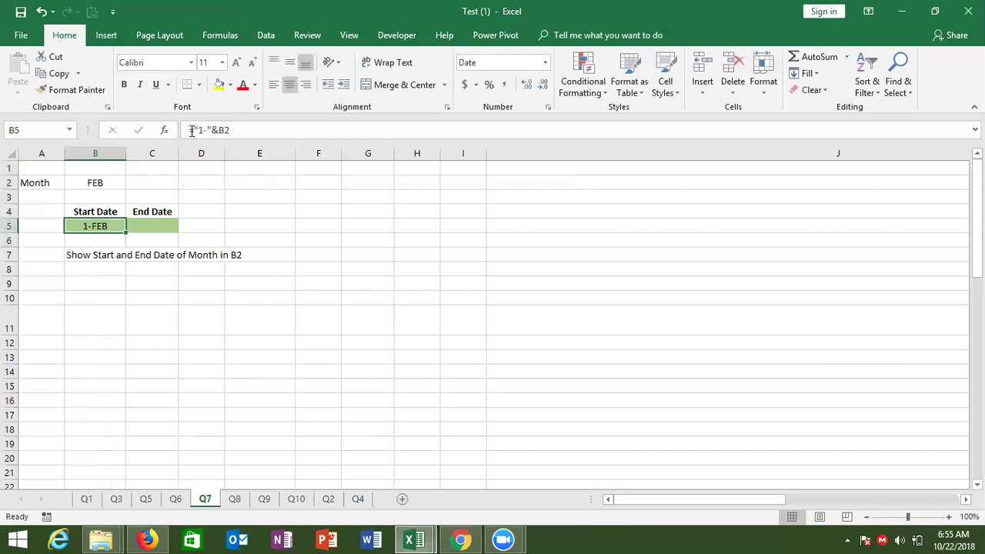
Step: Wrap the B5 formula in DATEVALUE so it returns 2/1/2018
left_click(196, 129)
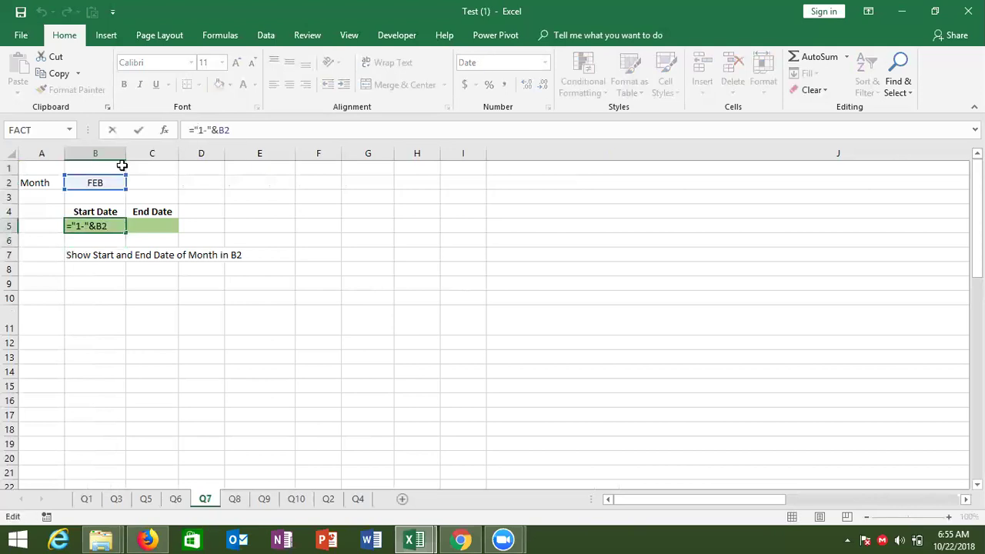
type("dat")
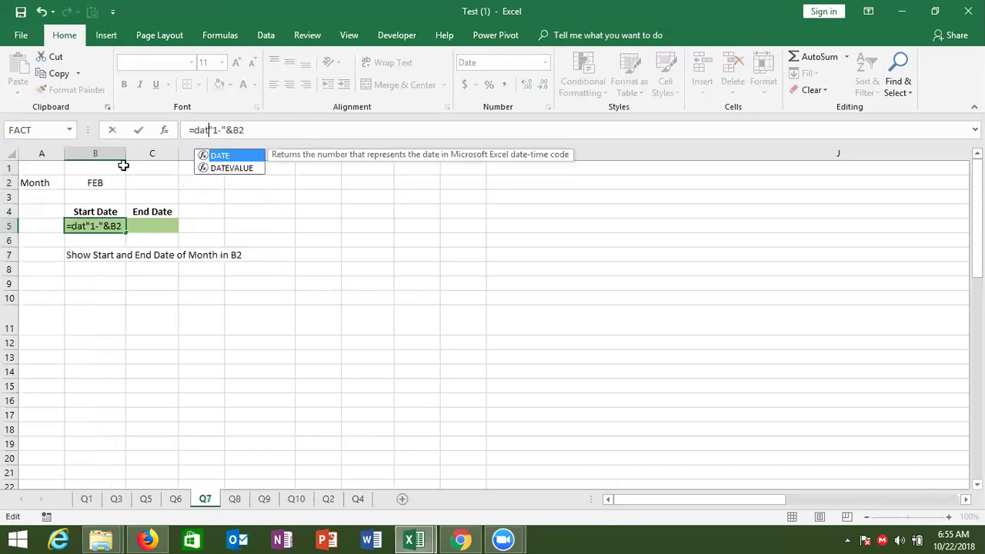
key("Down")
key("Tab")
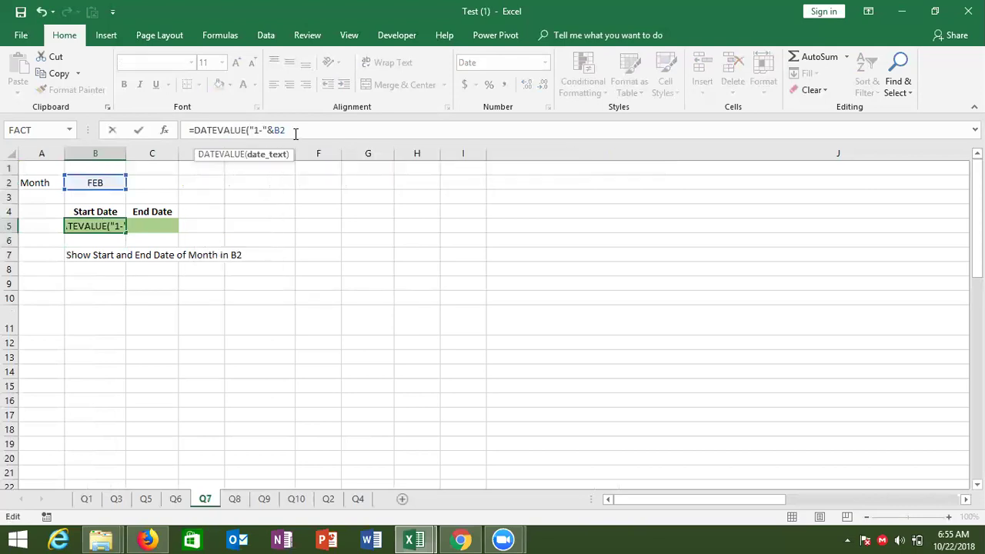
type(")")
key("Return")
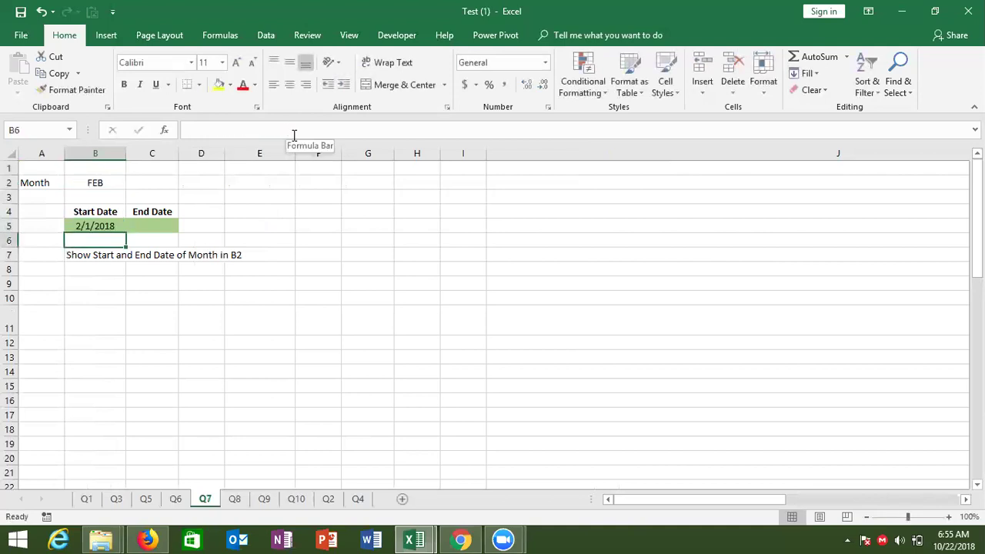
Step: Begin an EOMONTH end-date formula in C5
key("Up")
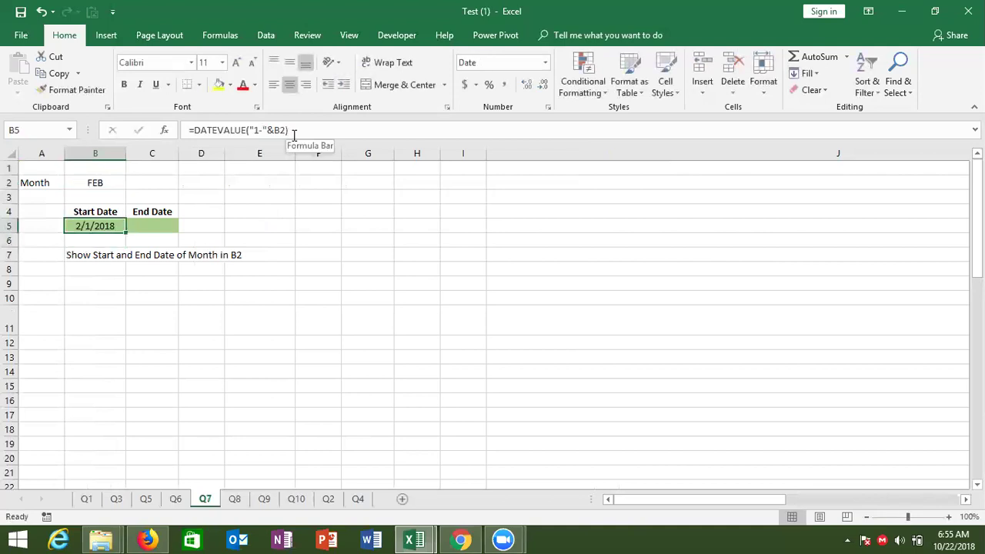
key("Right")
type("=")
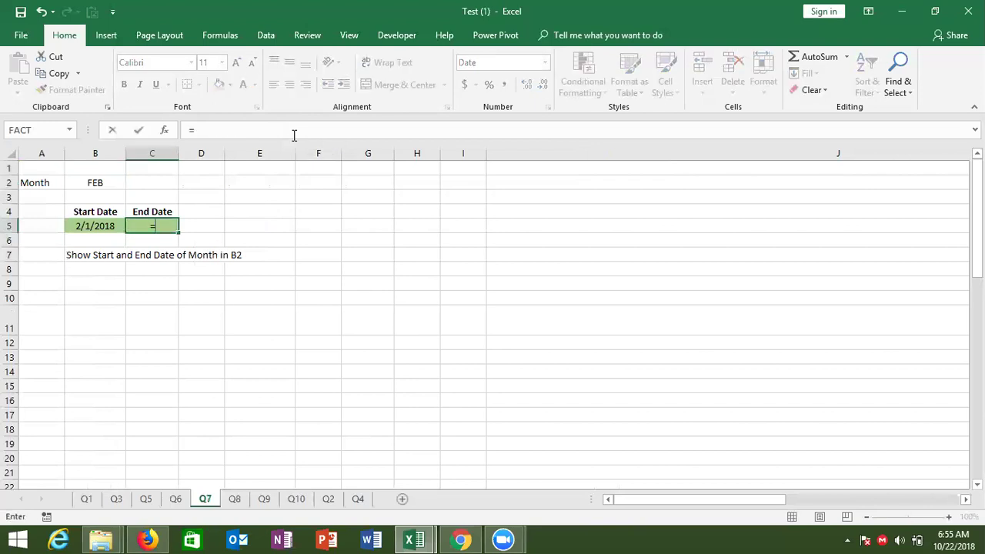
type("eo")
Step: Complete =EOMONTH(B5,0) in C5 to get the month's last day
key("Tab")
key("Left")
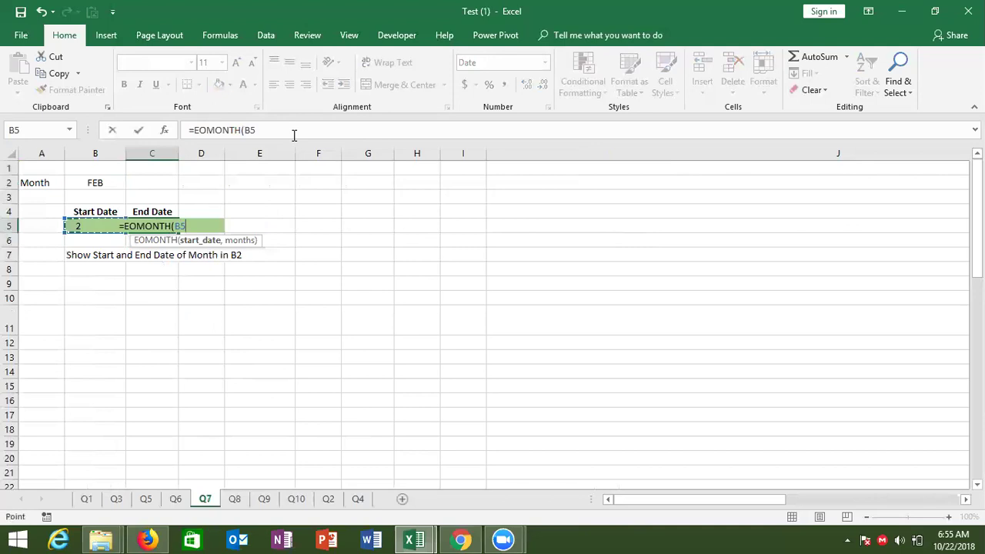
type(",")
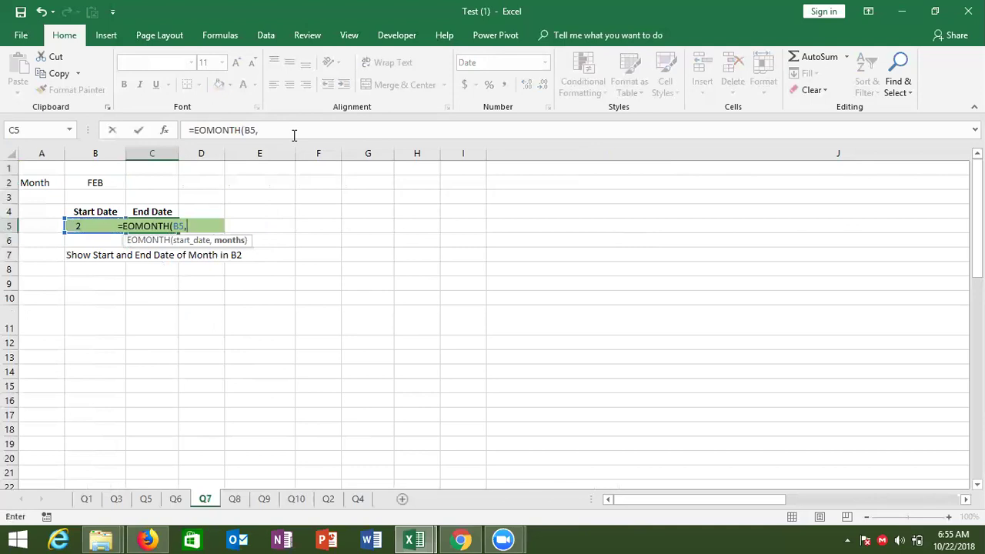
type("0")
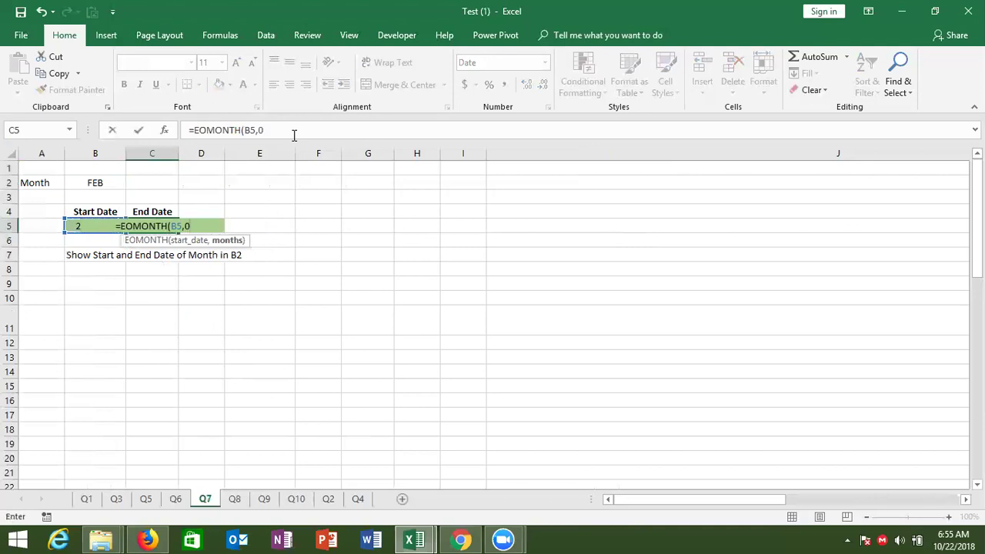
type(")")
key("Return")
key("Up")
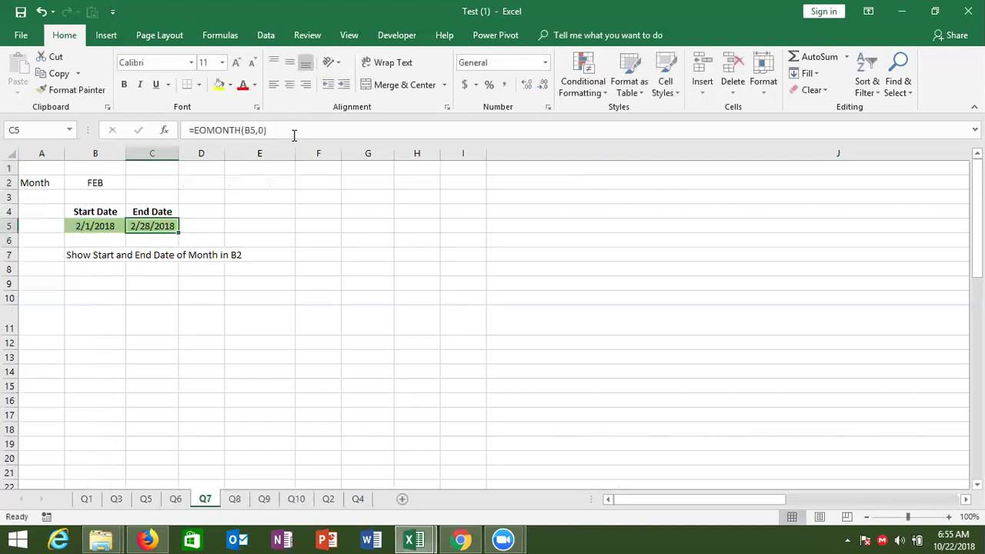
Step: Test the dates by changing B2 to Mar, then Apr (4/1/2018–4/30/2018)
left_click(106, 178)
type("Mar")
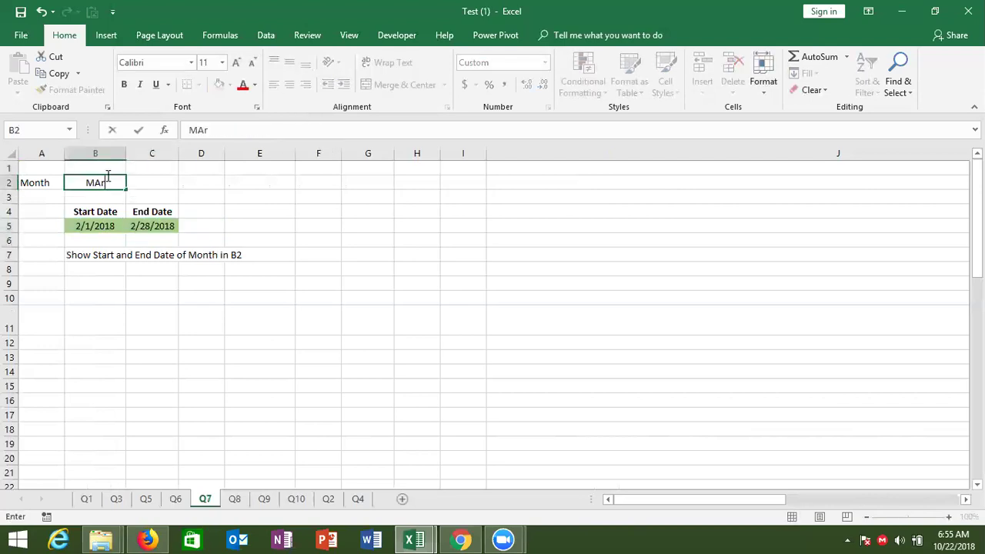
key("Return")
left_click(107, 177)
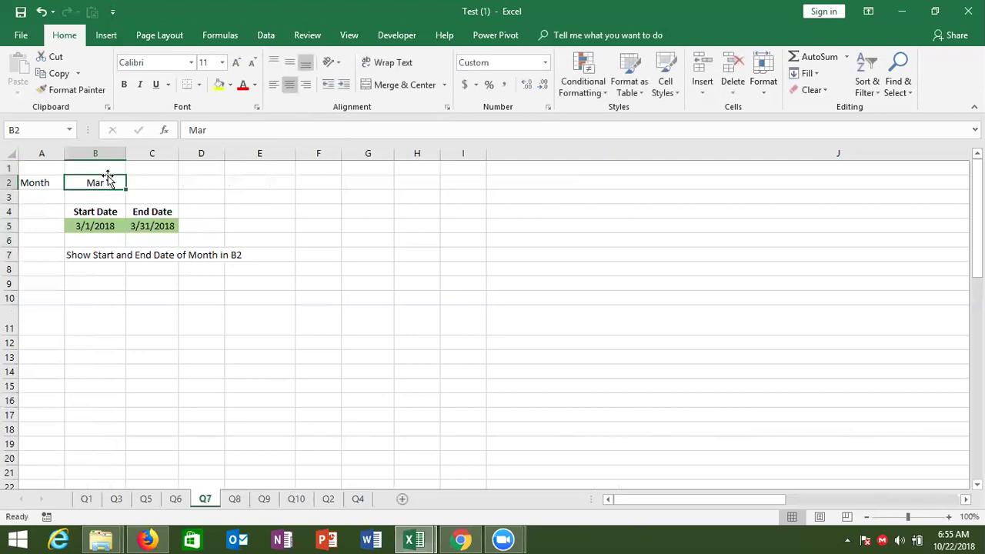
type("Apr")
key("Return")
left_click(107, 178)
Step: On the Q8 sheet, clear the old due dates in B5:C14
left_click(236, 499)
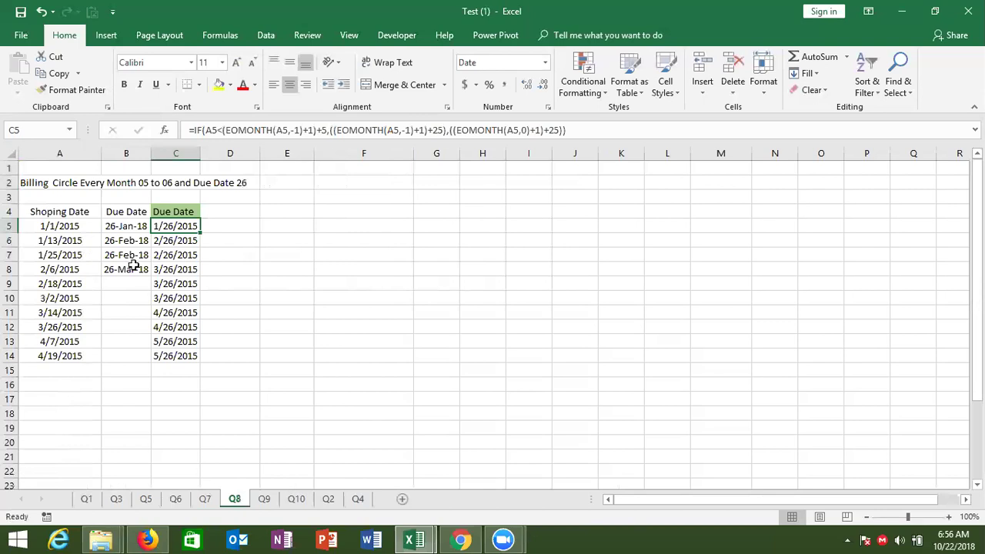
left_click(124, 225)
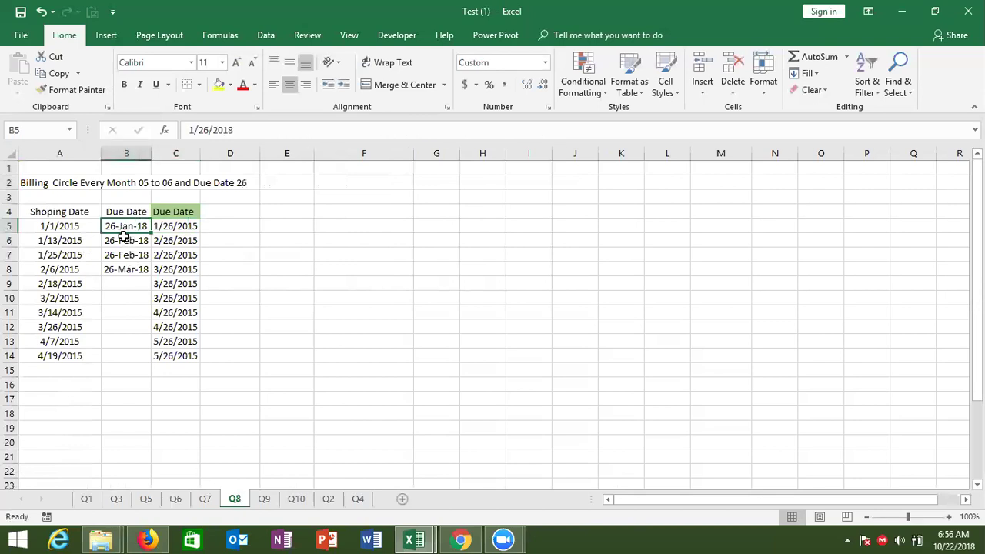
key("shift+Right")
key("shift+Down")
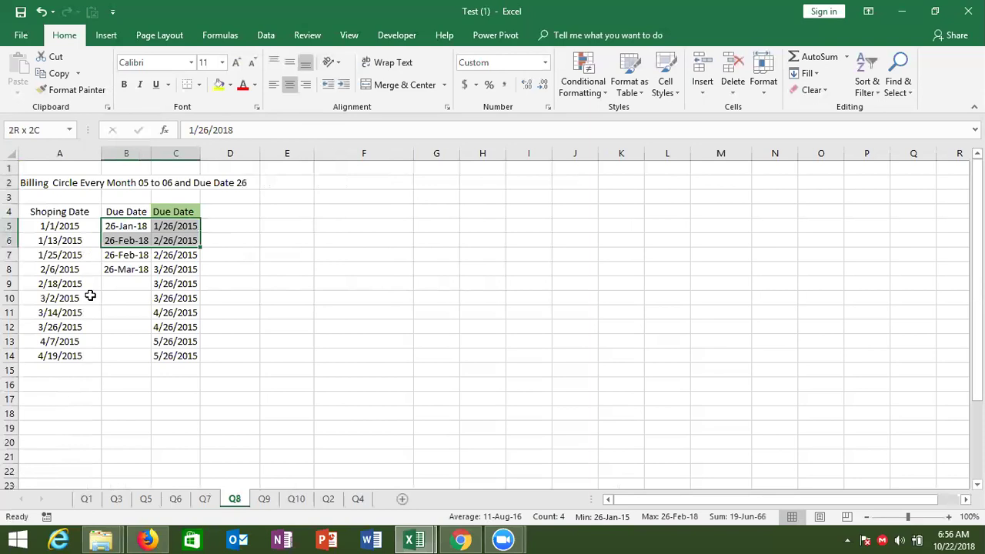
key("shift+Down")
key("shift+Down")
key("shift+Down")
key("Delete")
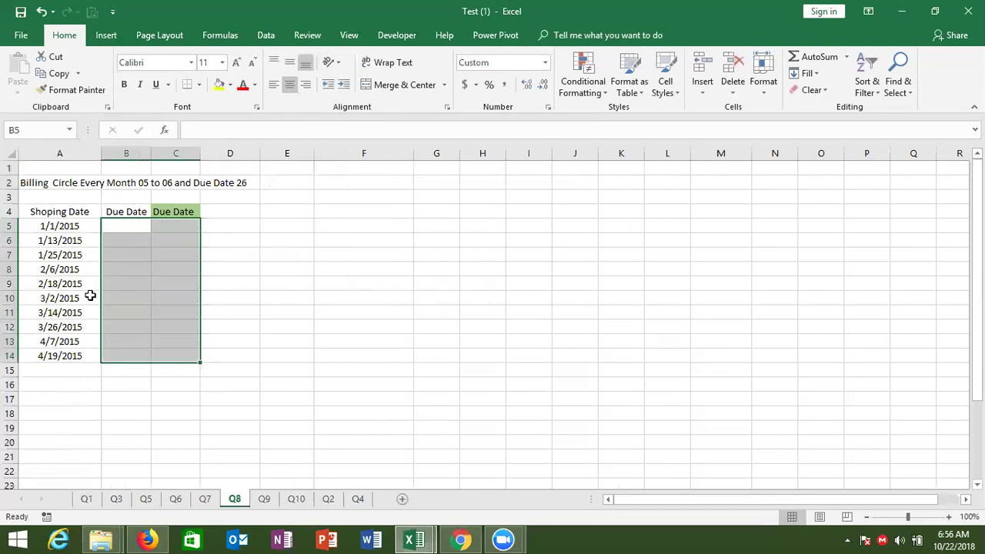
Step: Delete the duplicate Due Date heading in C4
key("Up")
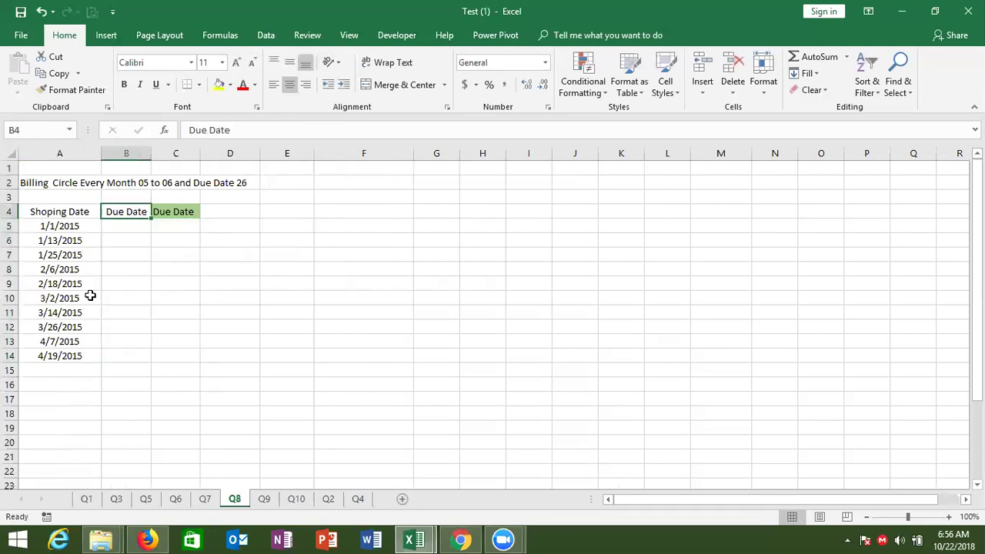
key("Right")
key("Delete")
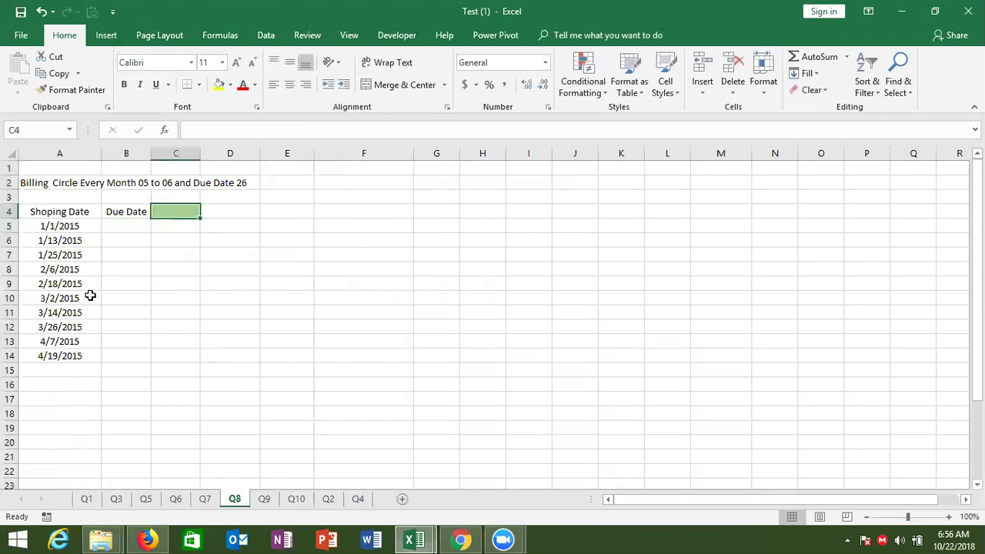
key("Left")
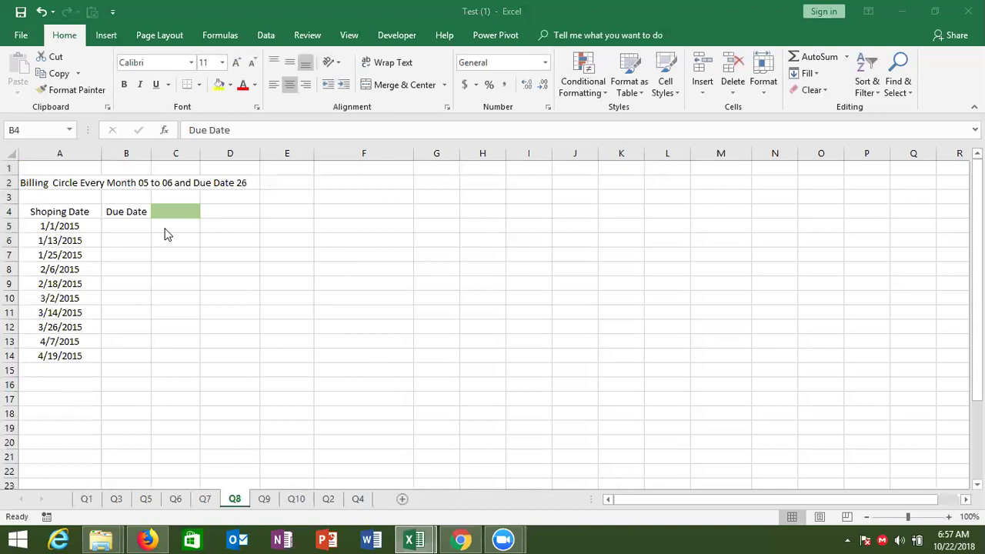
left_click(123, 223)
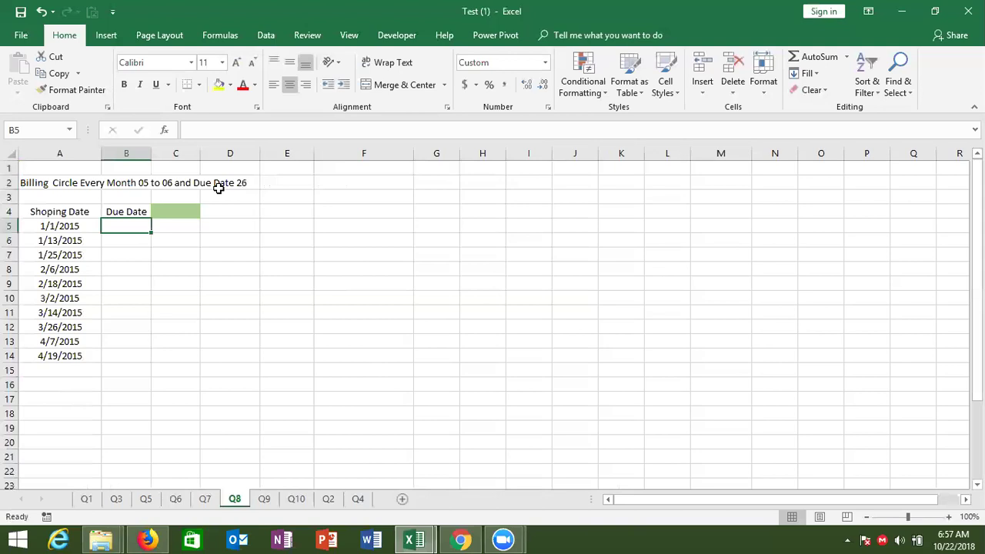
left_click(56, 225)
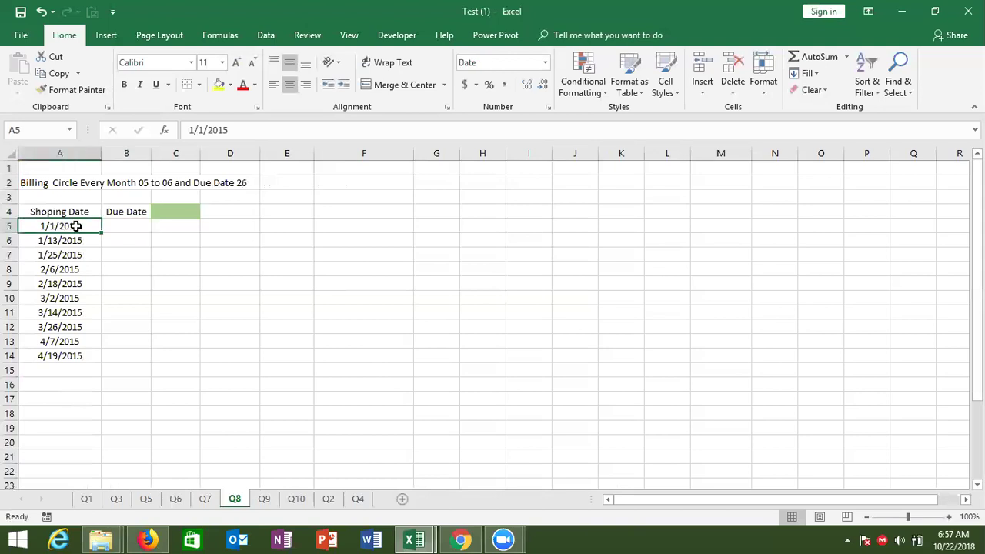
double_click(81, 226)
key("Escape")
type("8/")
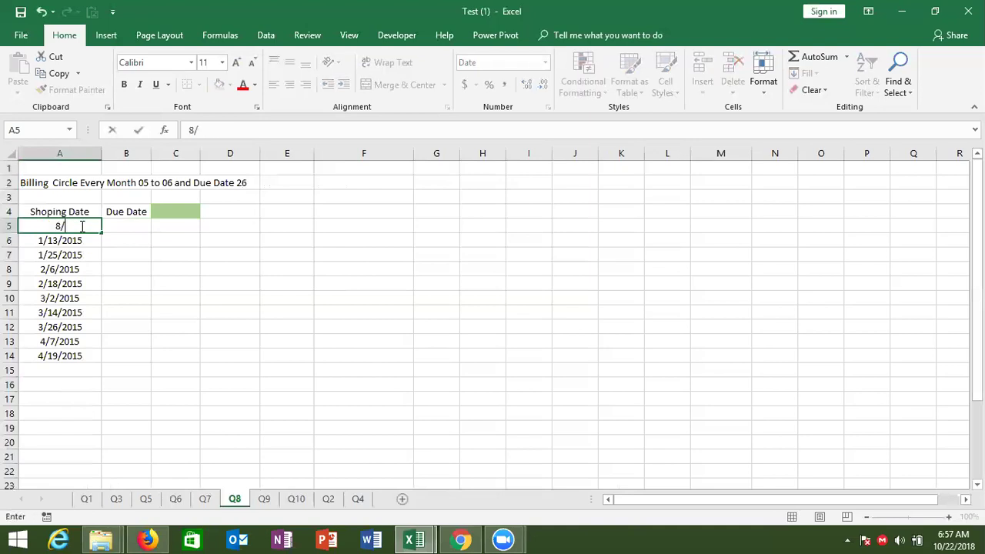
key("Escape")
key("F2")
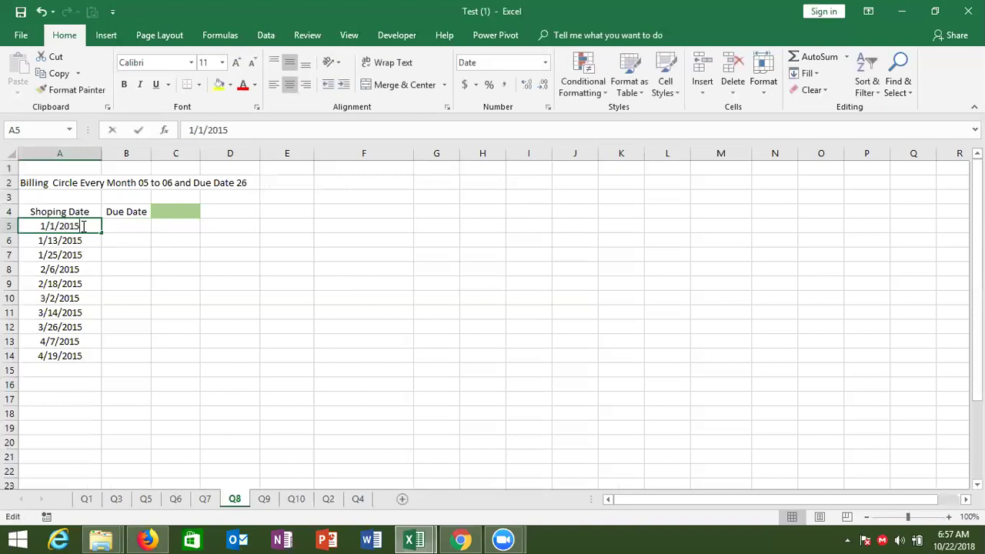
key("Escape")
left_click(86, 240)
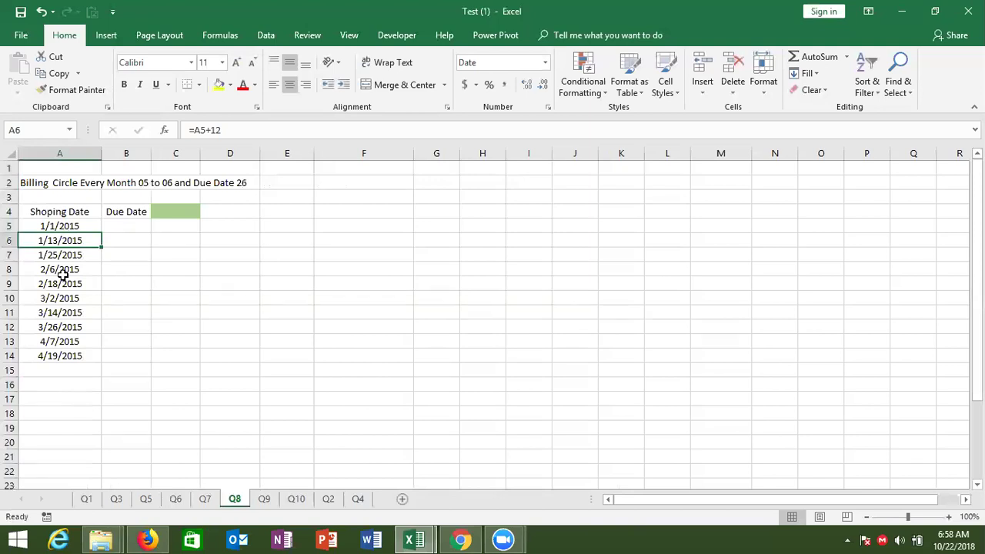
left_click(63, 226)
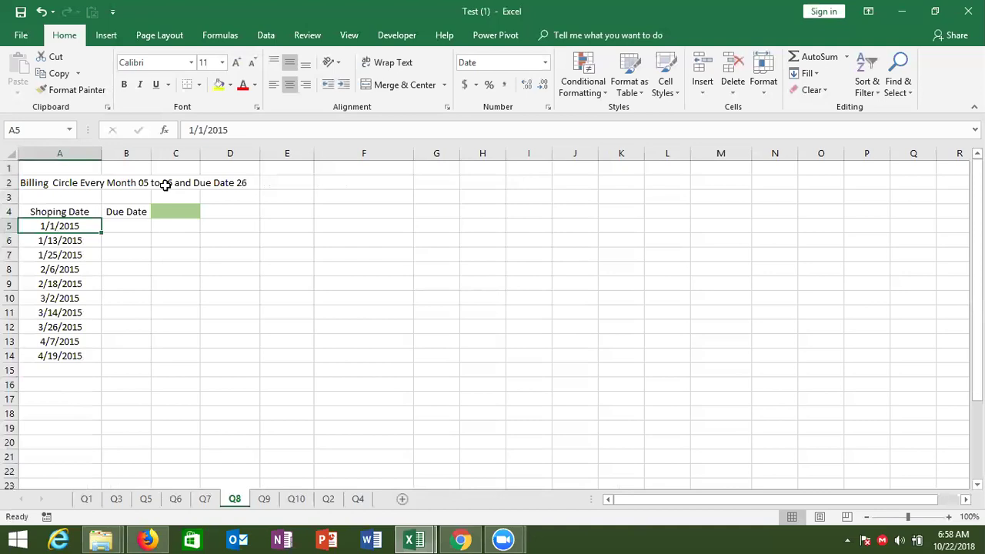
Step: Start the B5 formula =IF(DAY(A5)<=6,DATE(YEAR(A5),MONTH(A5),26) for the same-month due date
left_click(136, 223)
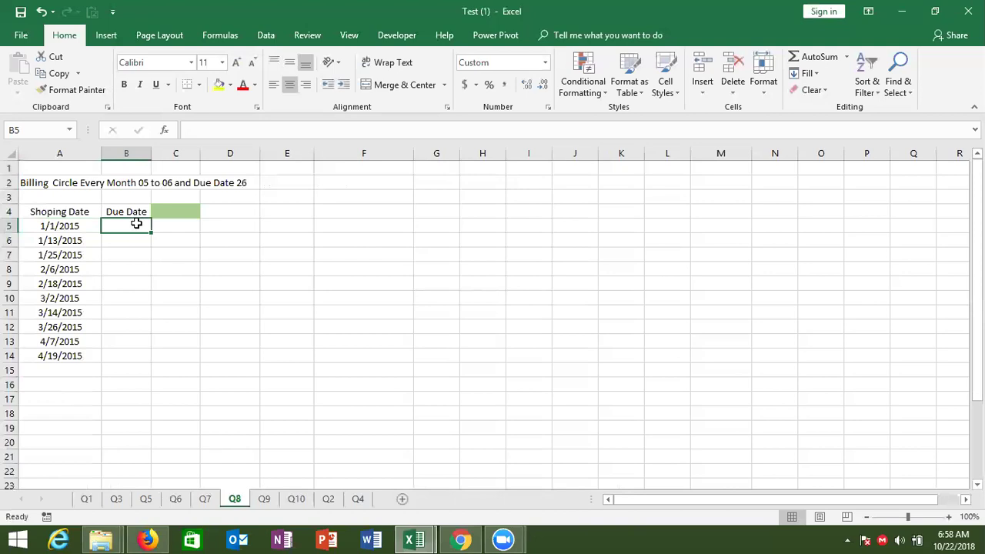
type("=")
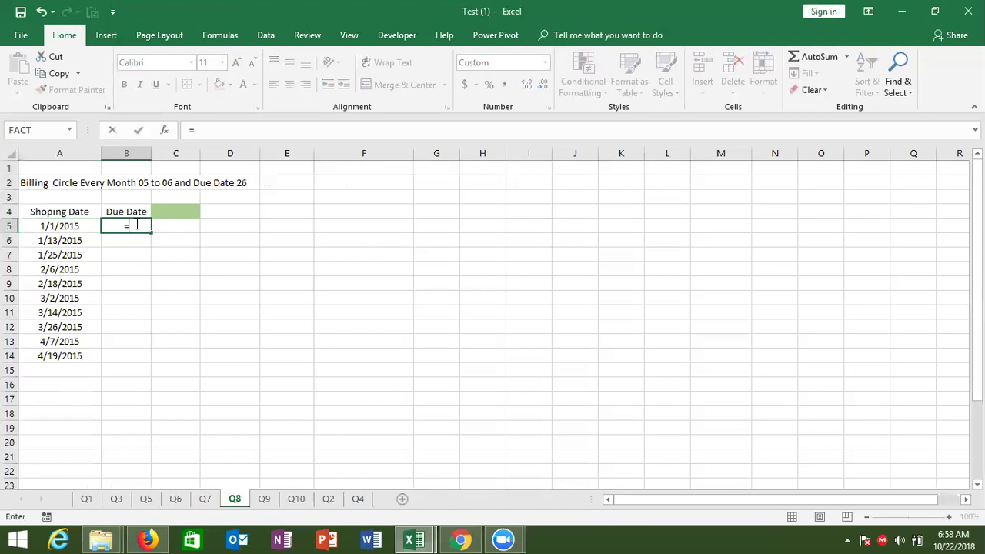
type("IF(day")
key("Tab")
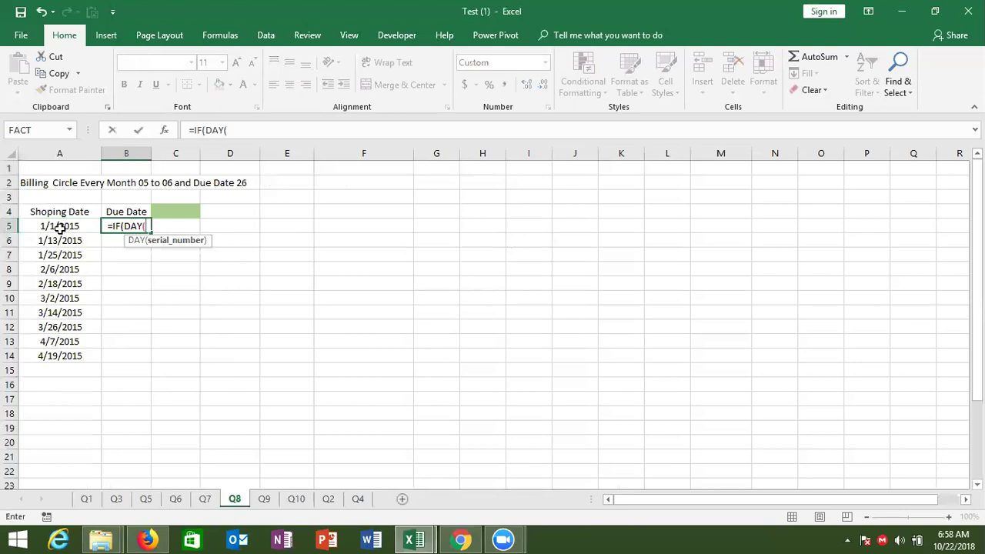
left_click(60, 227)
type(")")
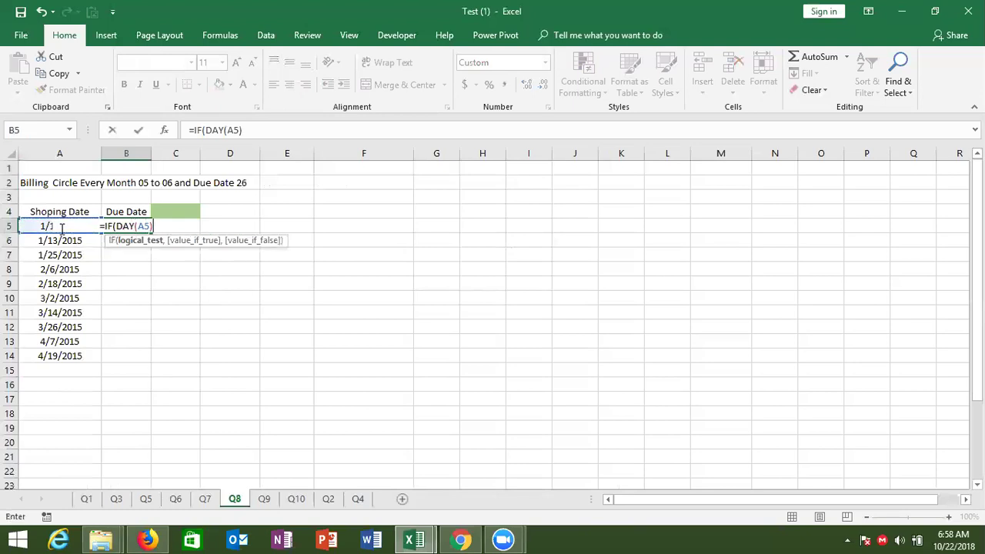
type("<=")
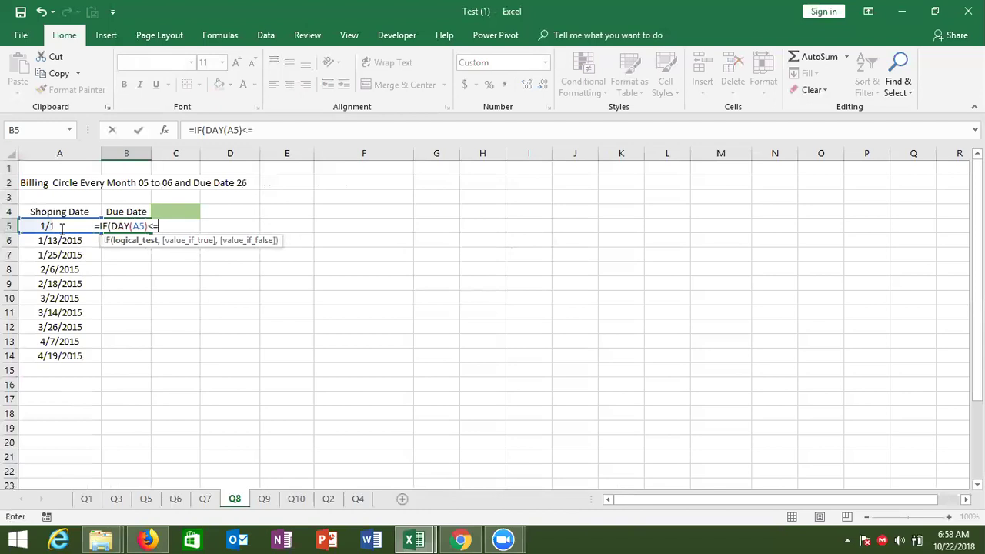
type("6,")
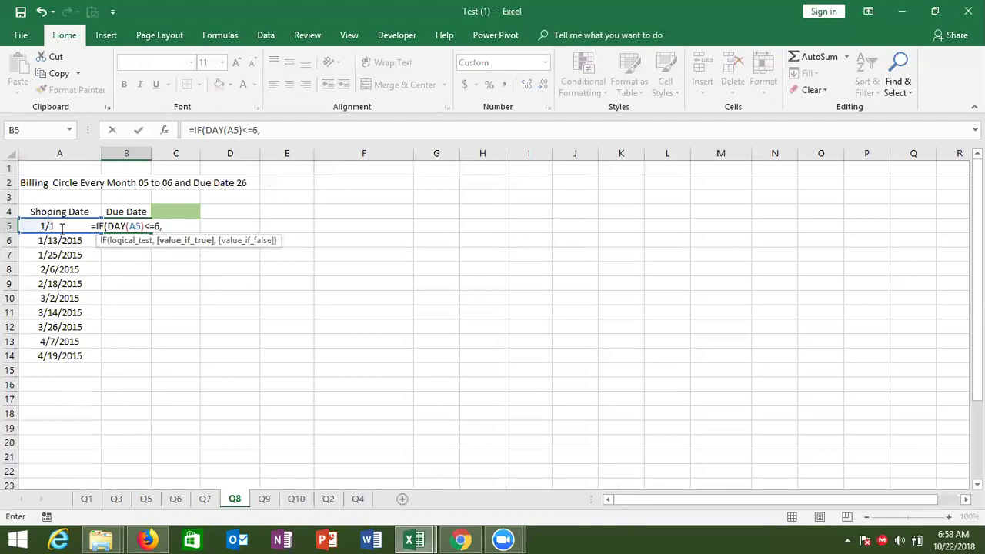
type("date")
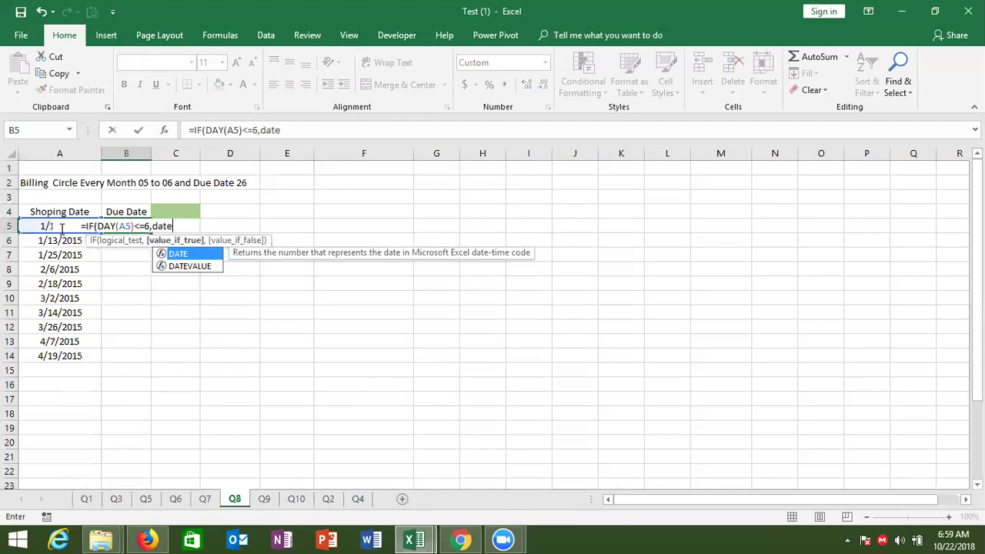
key("Tab")
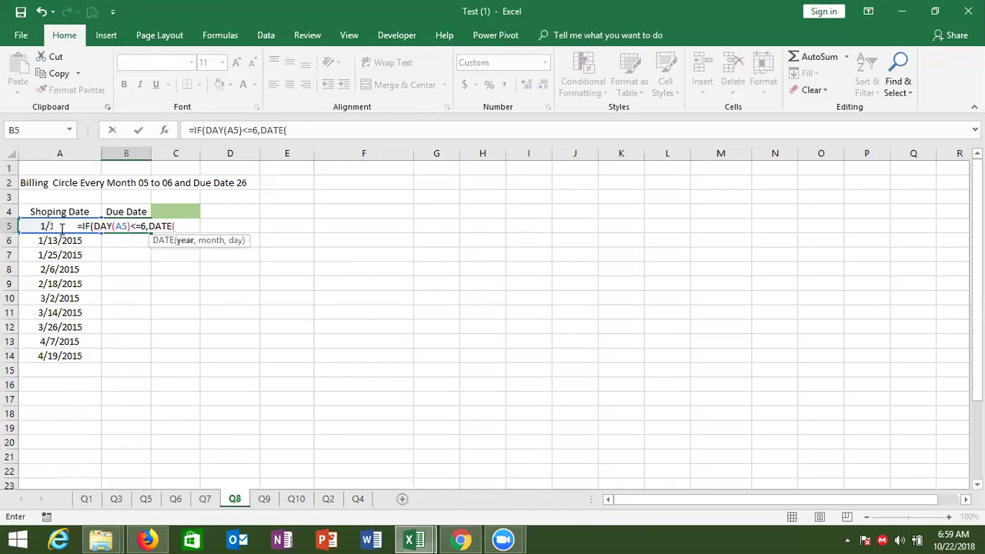
type("ye")
key("Tab")
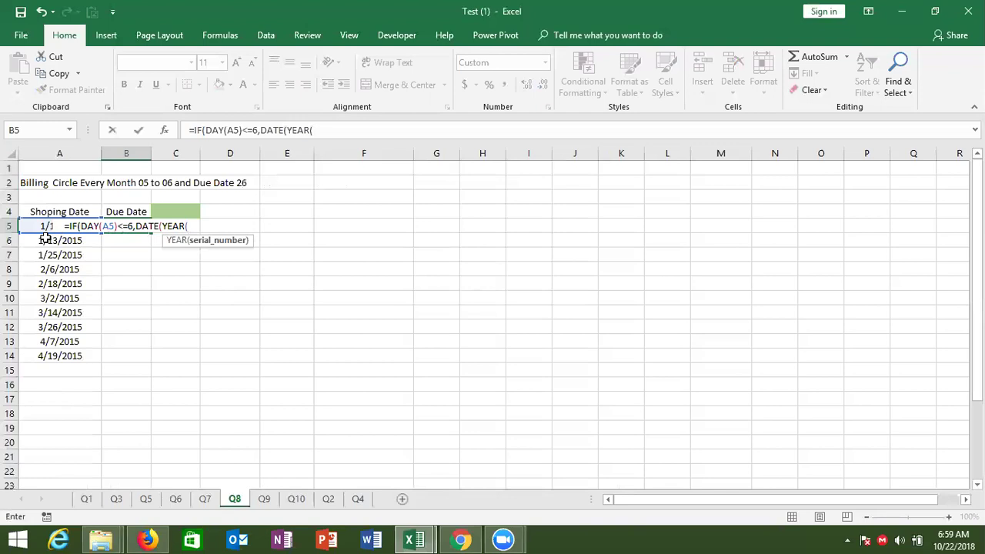
type("a5),")
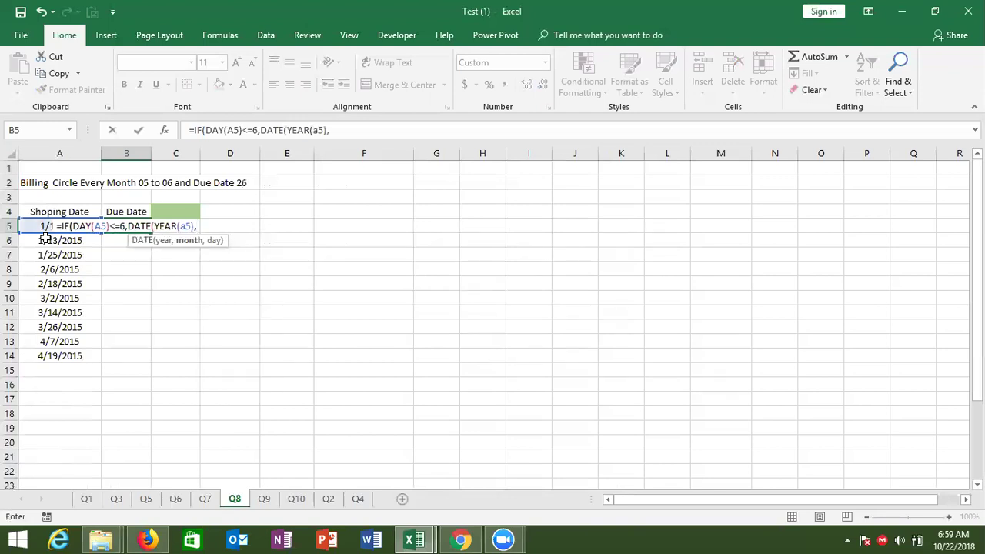
type("m")
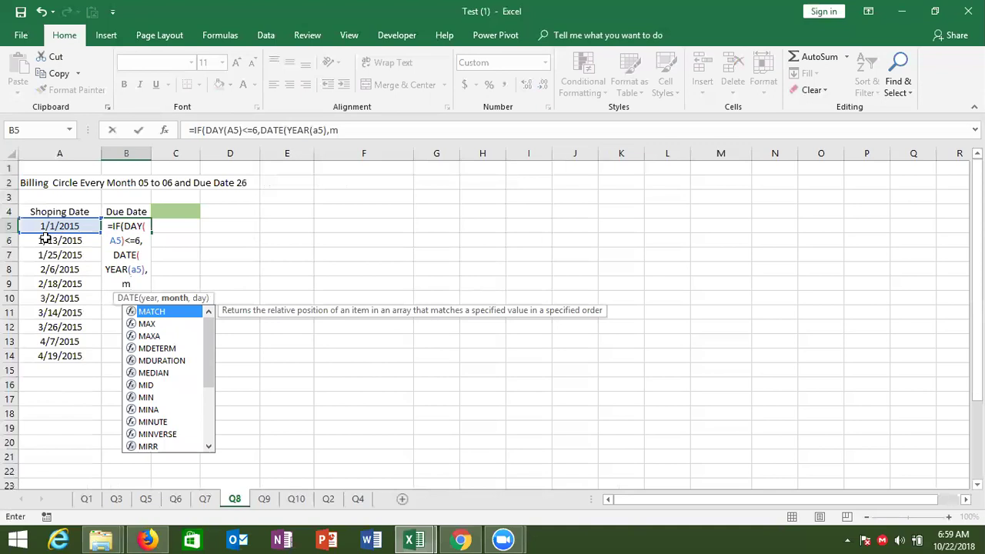
type("o")
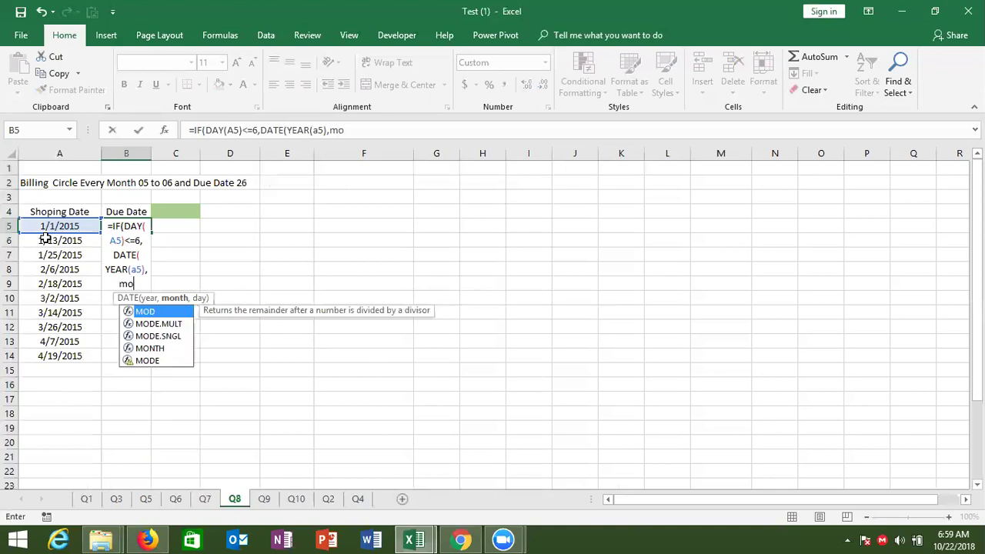
type("nth")
key("Tab")
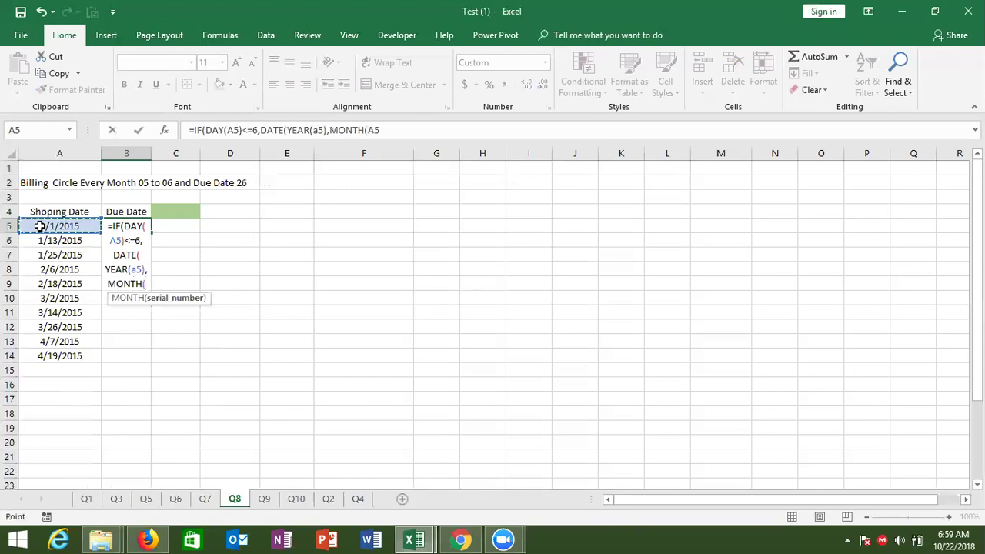
type(")")
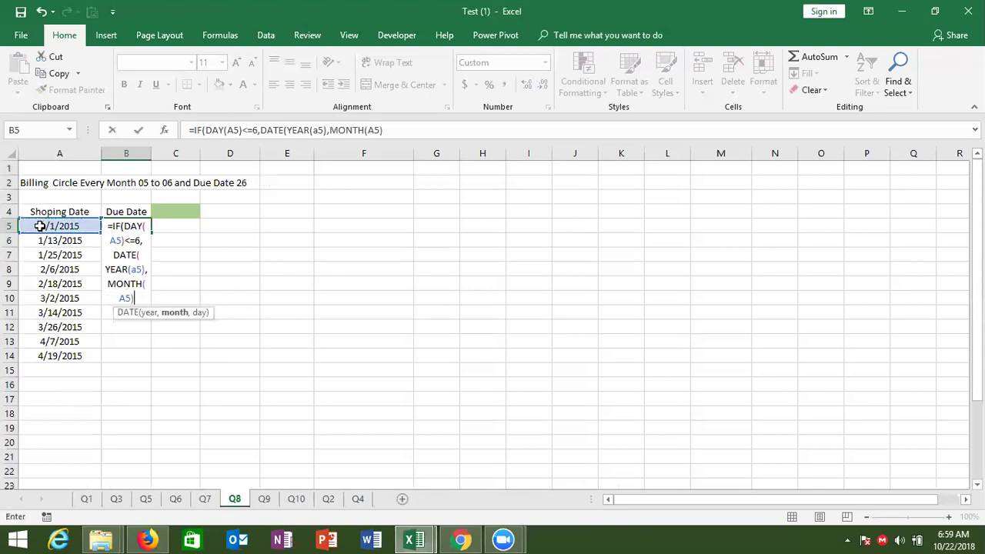
type(",26")
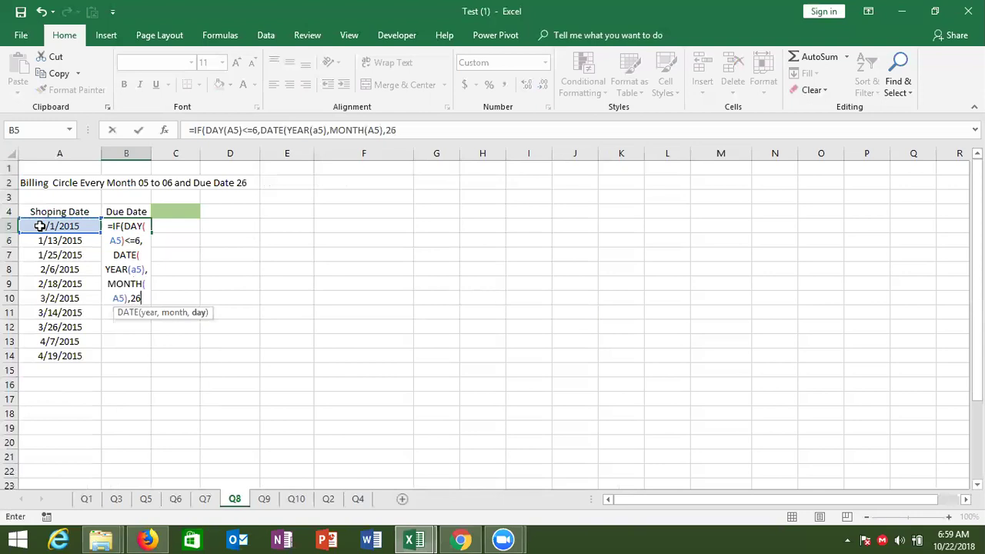
type(")")
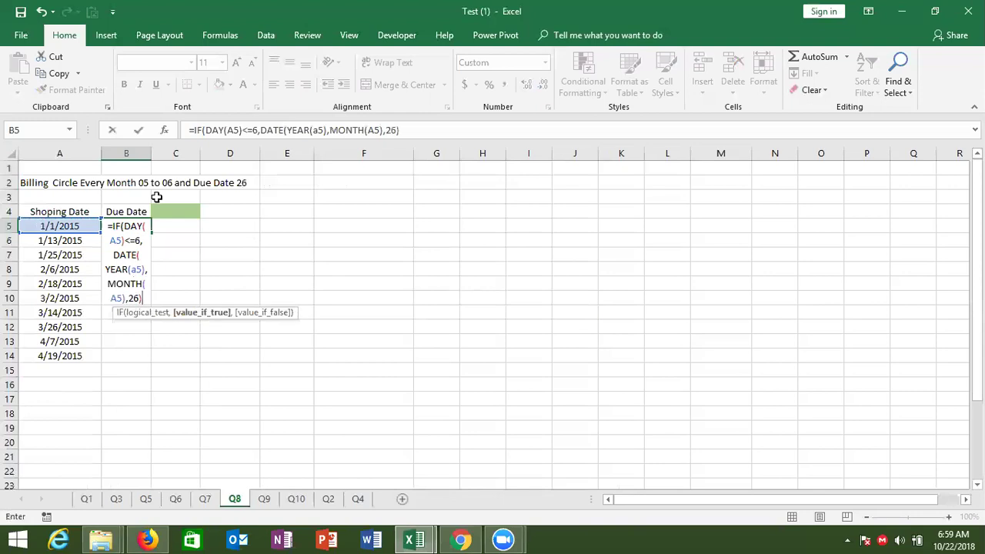
Step: Add the next-month branch DATE(YEAR(A5),MONTH(A5)+1,26), giving 26-Jan-15 in B5
left_click_drag(259, 130, 399, 130)
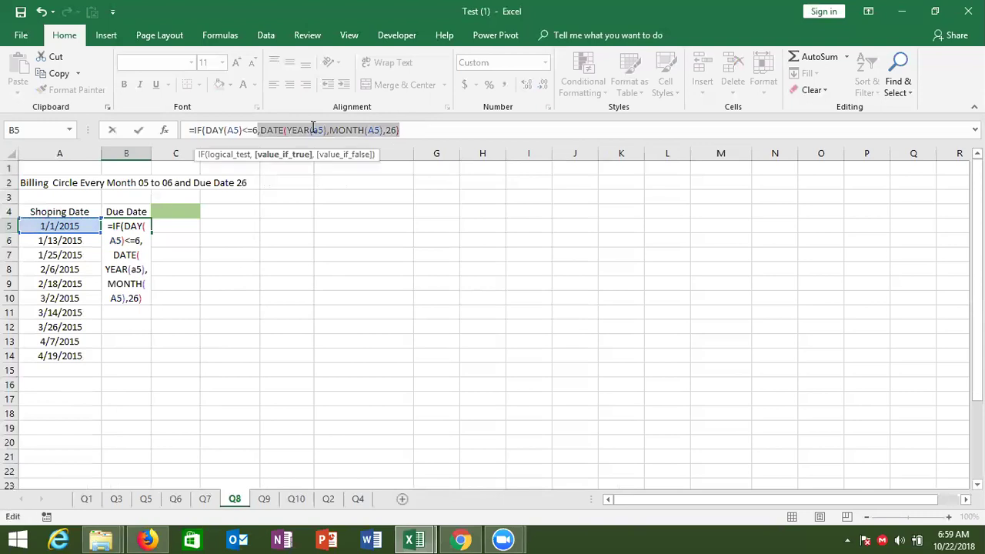
left_click(261, 130)
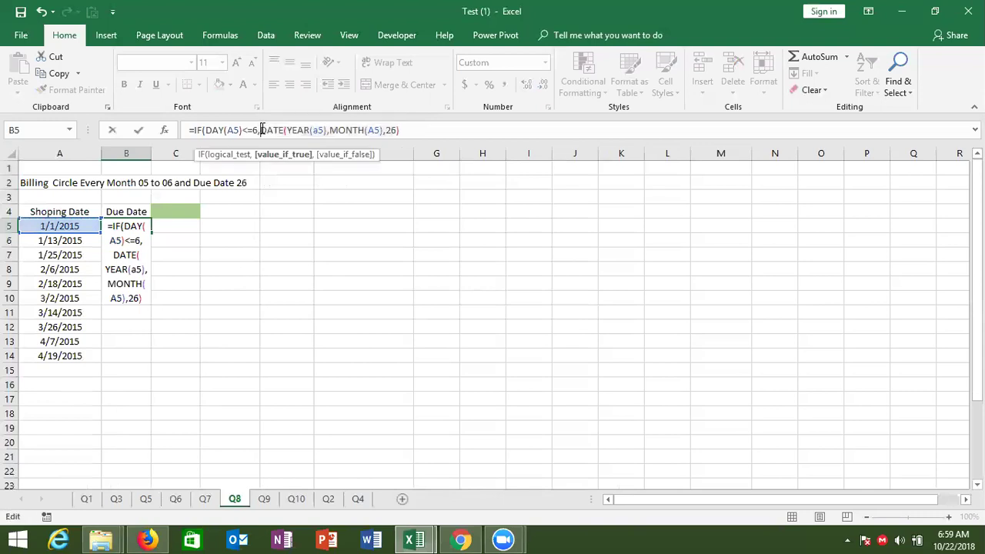
left_click_drag(261, 130, 399, 130)
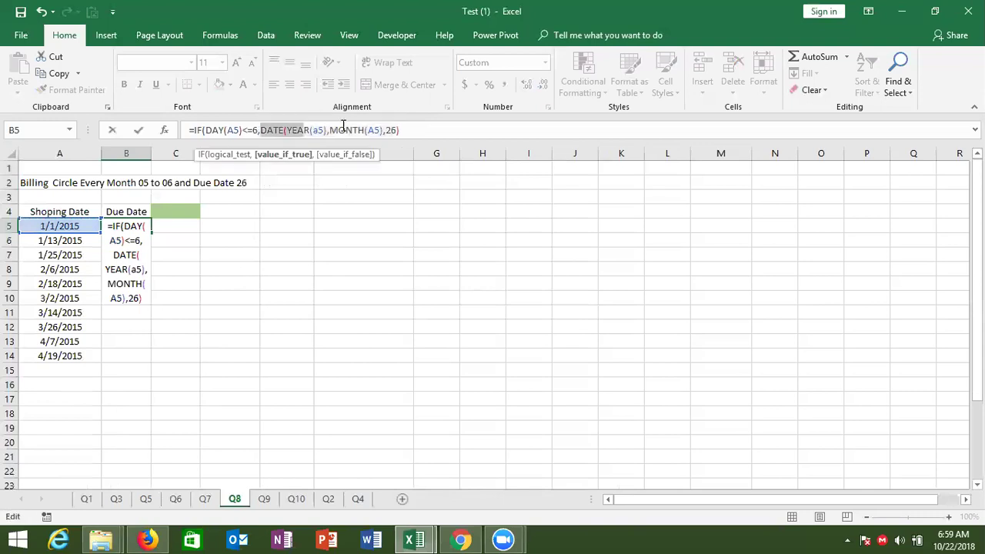
key("ctrl+c")
left_click(404, 130)
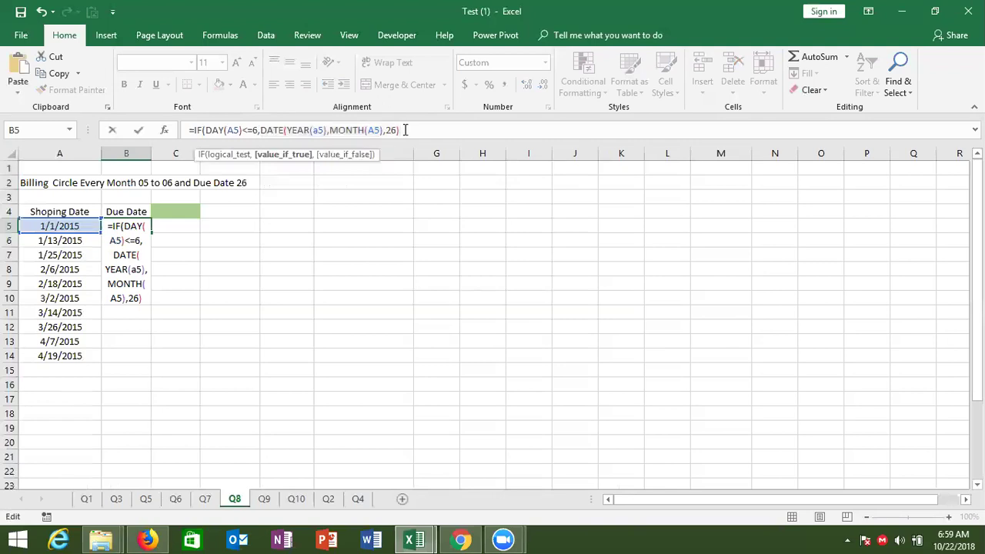
type(",")
key("ctrl+v")
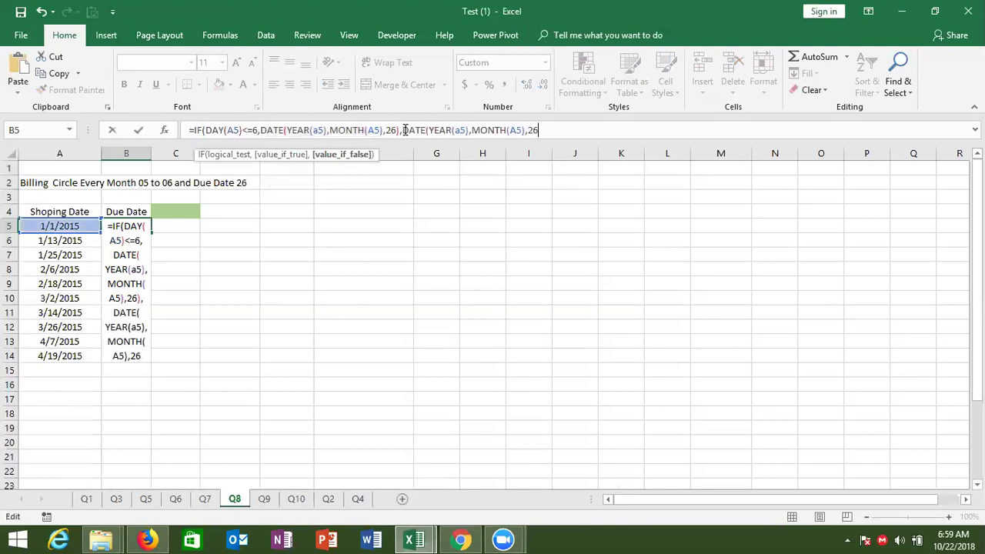
type(")")
left_click(526, 130)
type("+1")
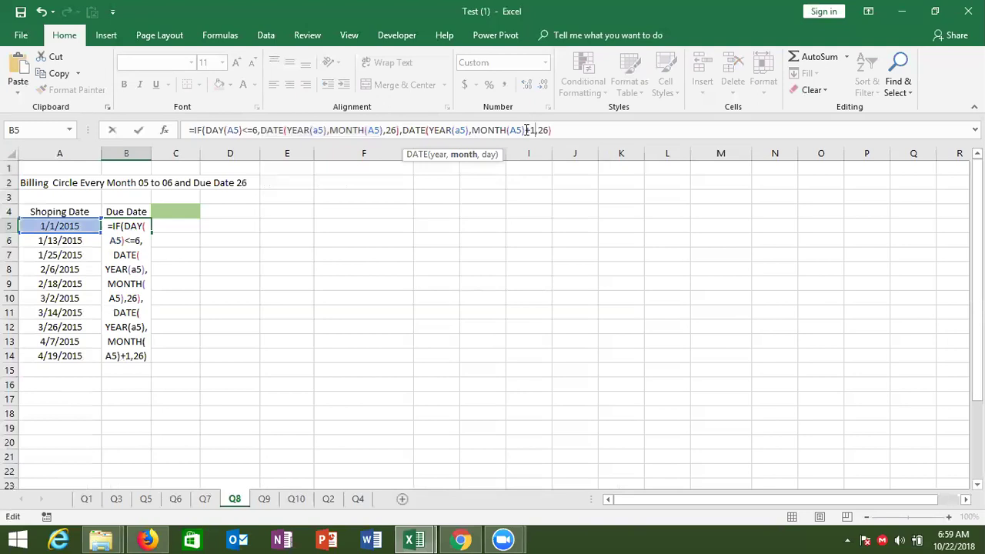
key("Return")
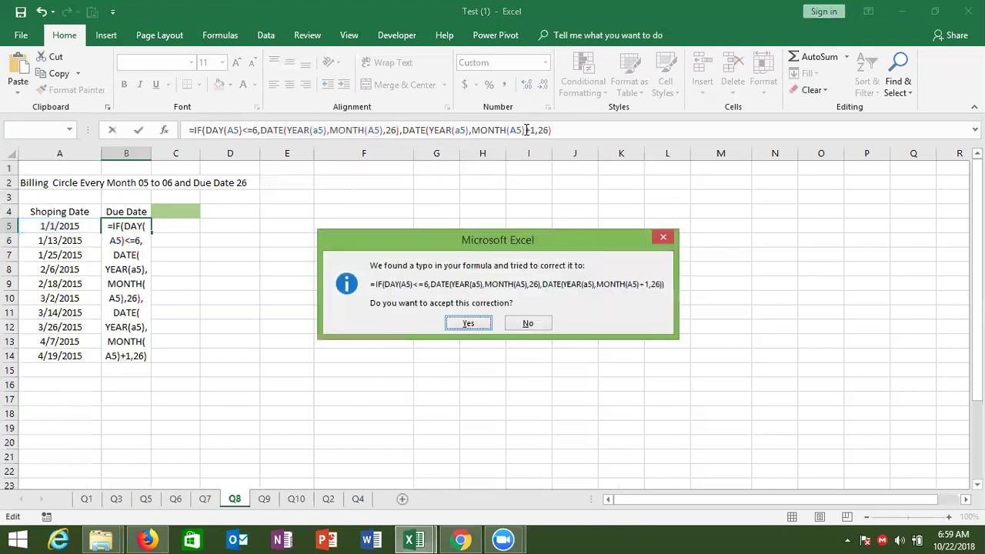
key("Return")
key("Up")
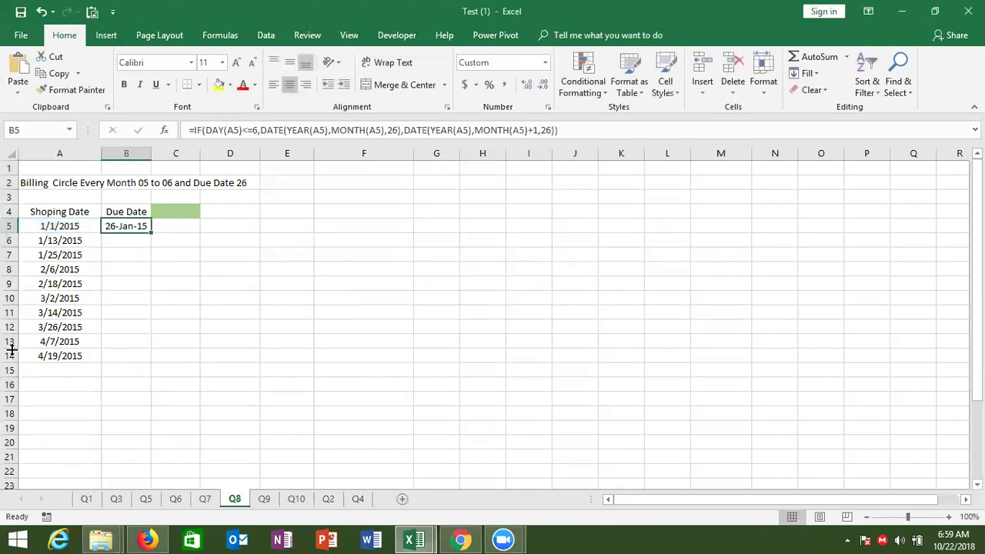
Step: Fill the due-date formula down to B14 and check the results in B6, B7 and B9
double_click(150, 232)
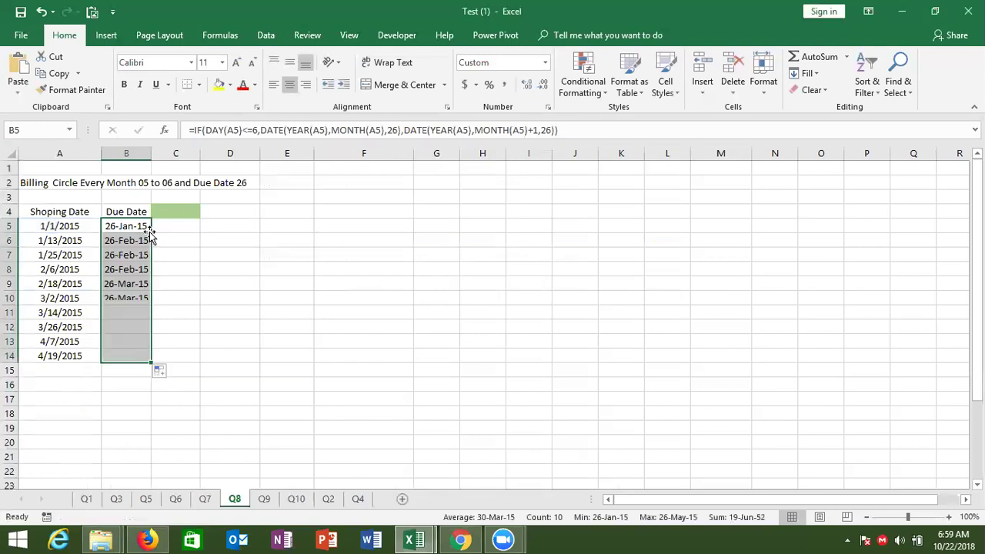
left_click(49, 241)
left_click(117, 236)
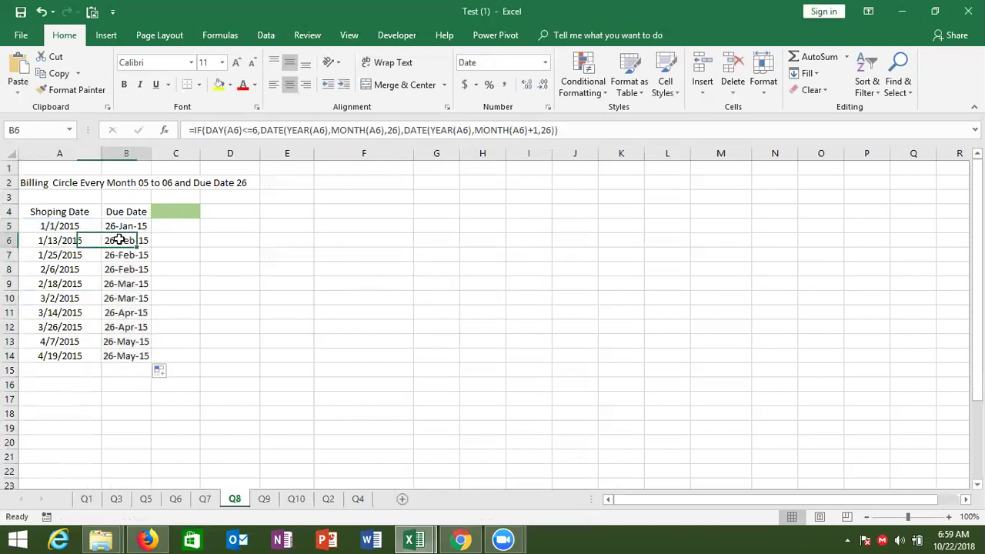
left_click(121, 256)
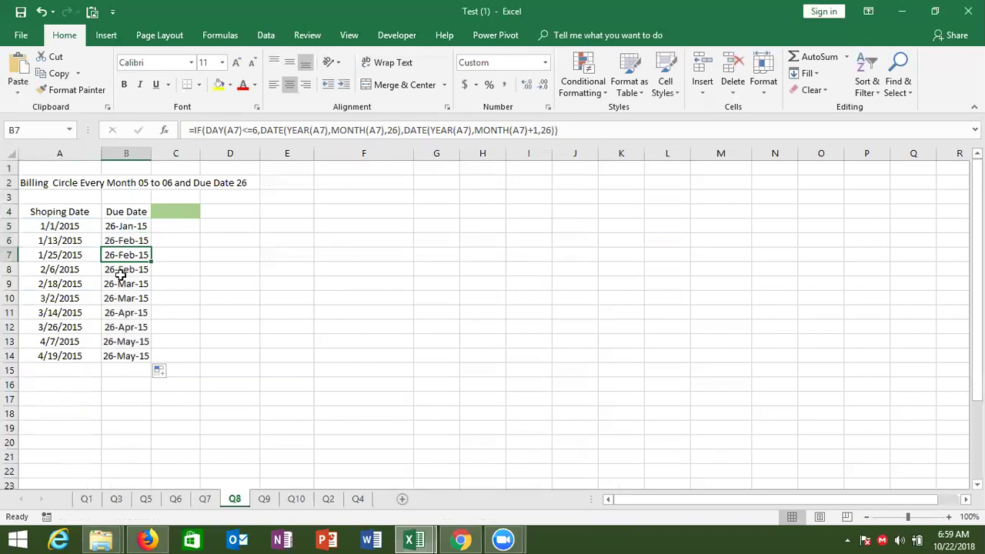
left_click(69, 285)
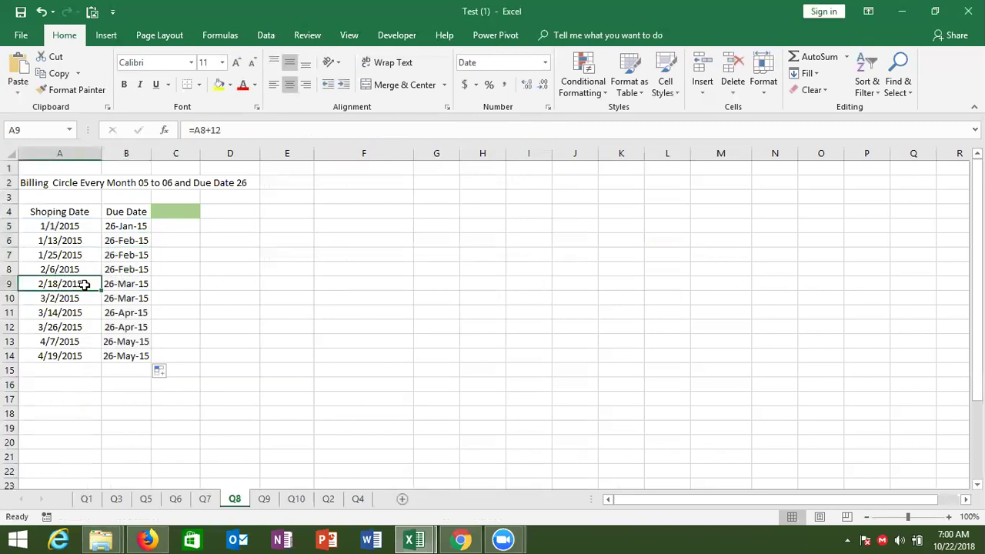
left_click(114, 282)
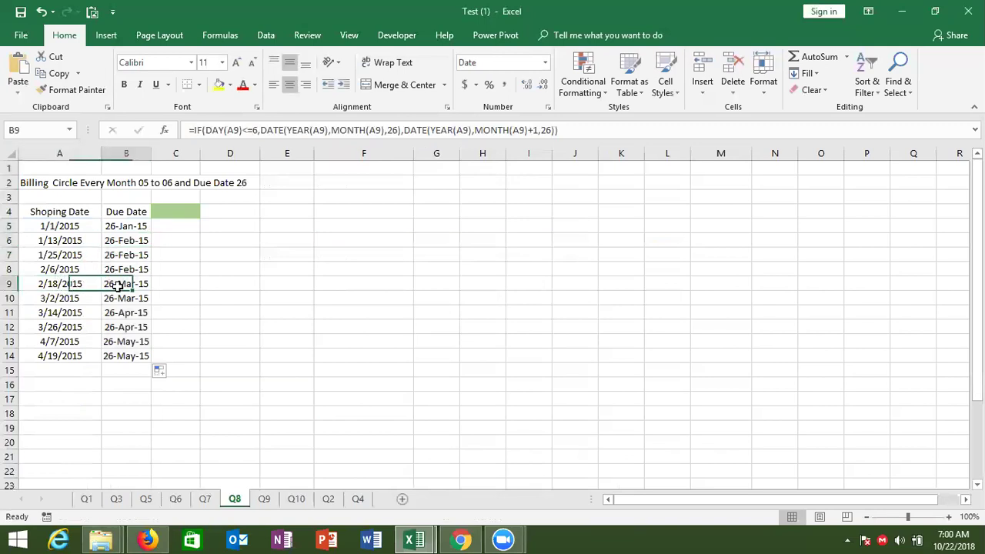
Step: Compare shopping and due dates in rows 9 and 10, then go to sheet Q9
left_click(60, 286)
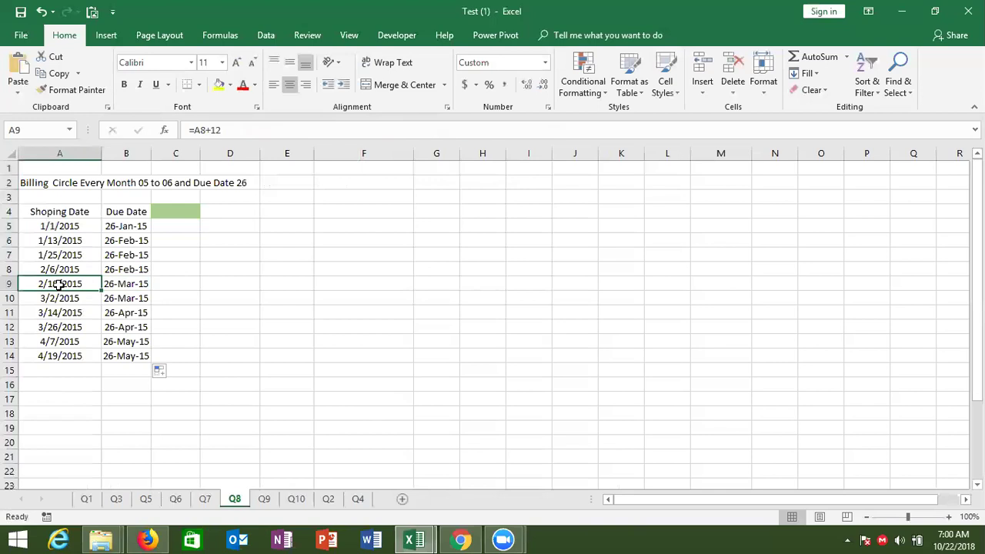
left_click(142, 286)
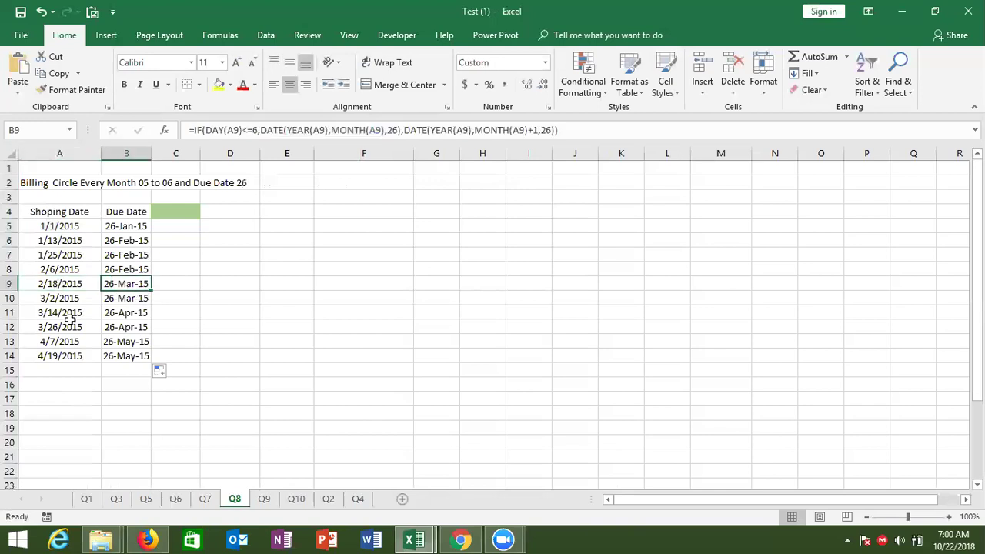
left_click(51, 301)
left_click(120, 300)
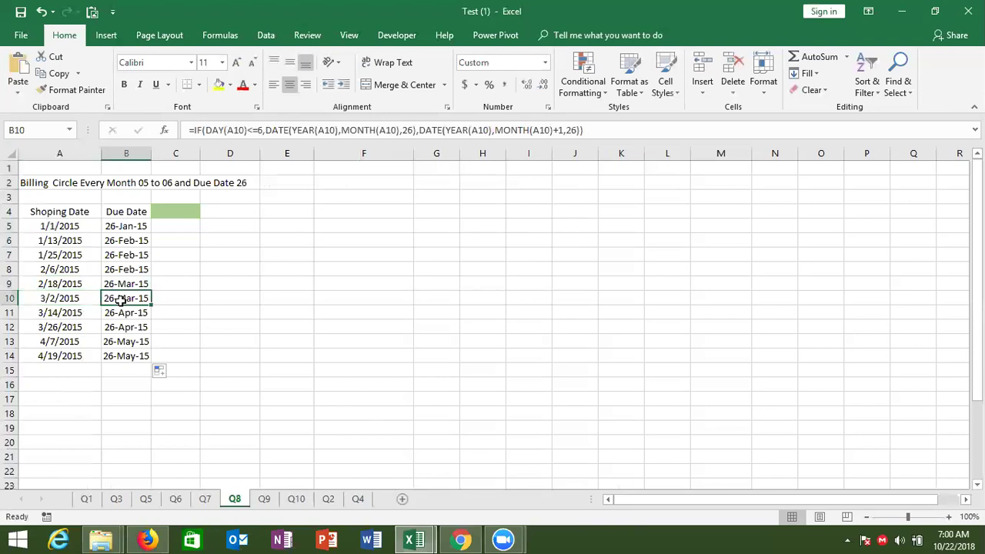
left_click(265, 498)
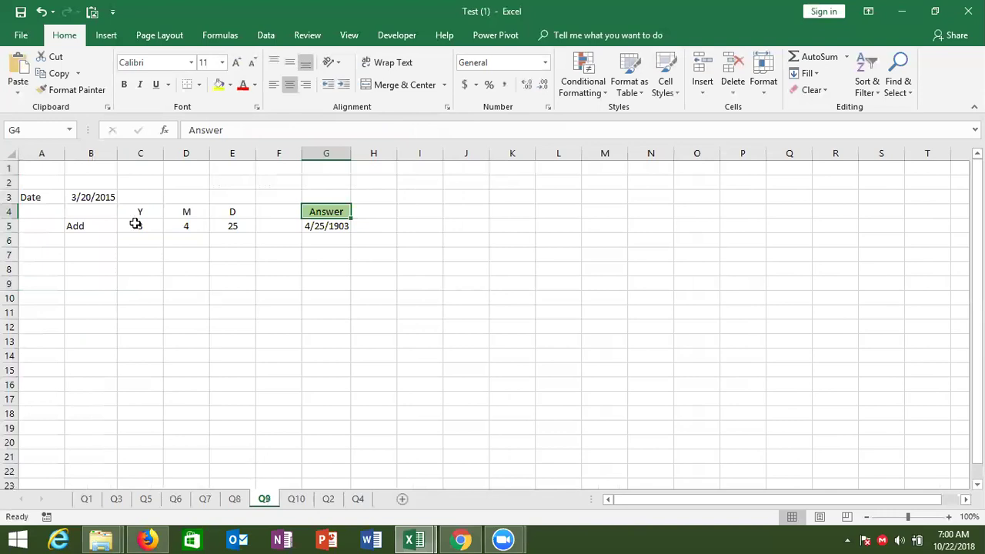
Step: Review the =DATE(C5,D5,E5) answer in G5, then delete it
left_click(337, 224)
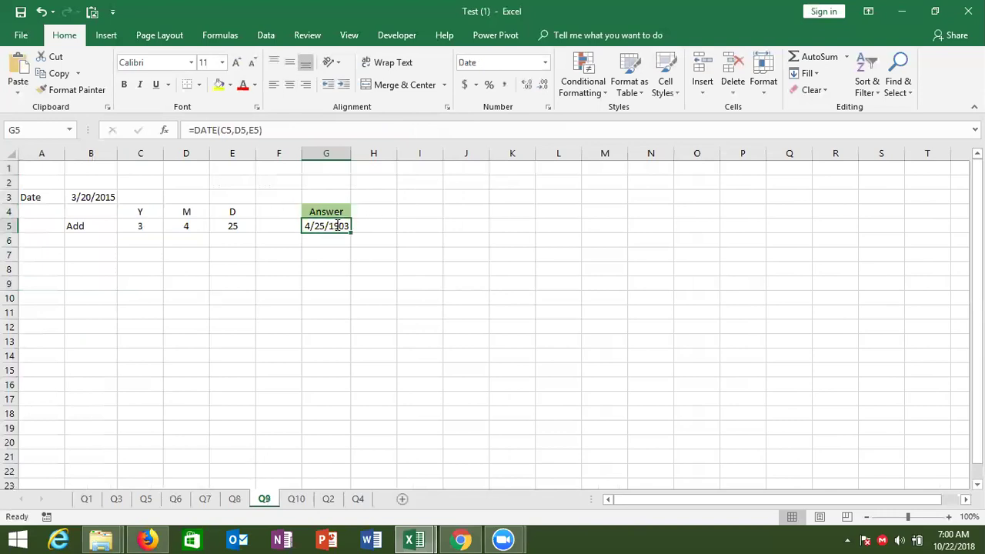
double_click(337, 224)
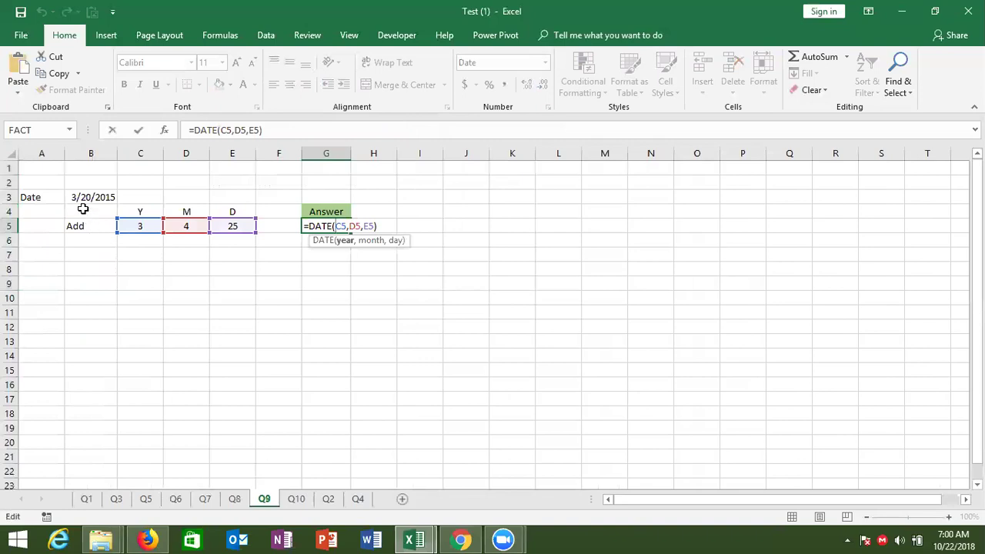
key("Escape")
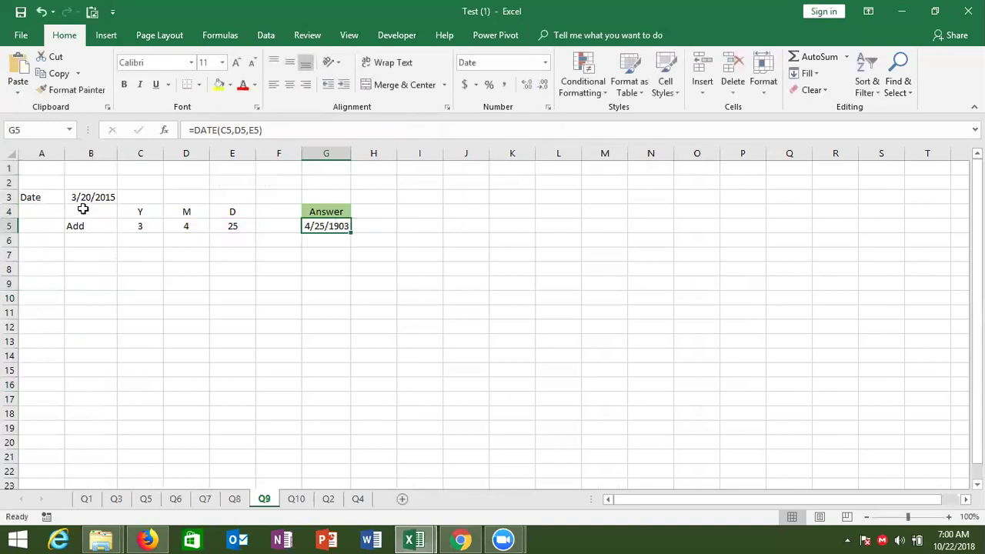
key("Down")
key("Right")
key("Up")
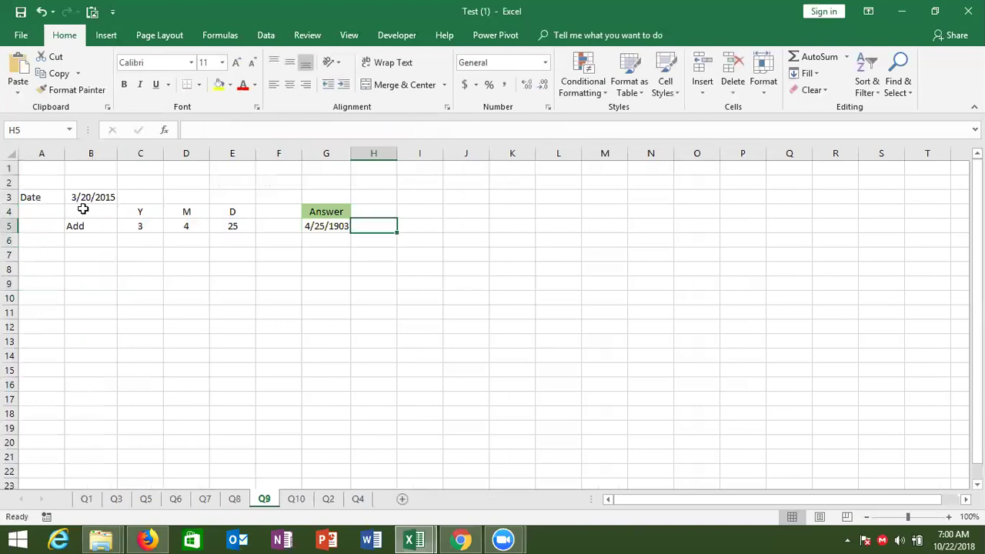
key("Left")
key("Delete")
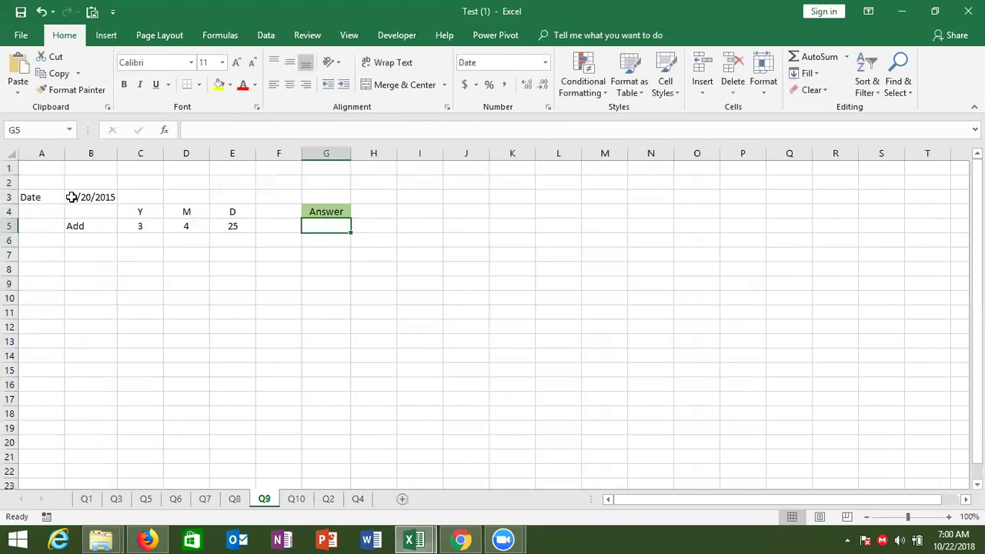
Step: Check the start date in B3 and begin a DATE formula in G5
left_click(72, 196)
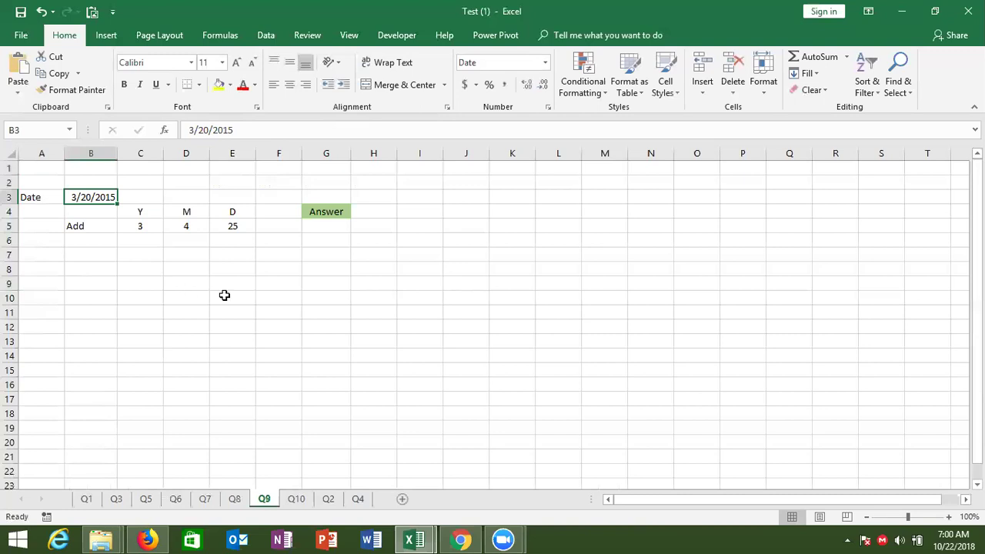
left_click(307, 223)
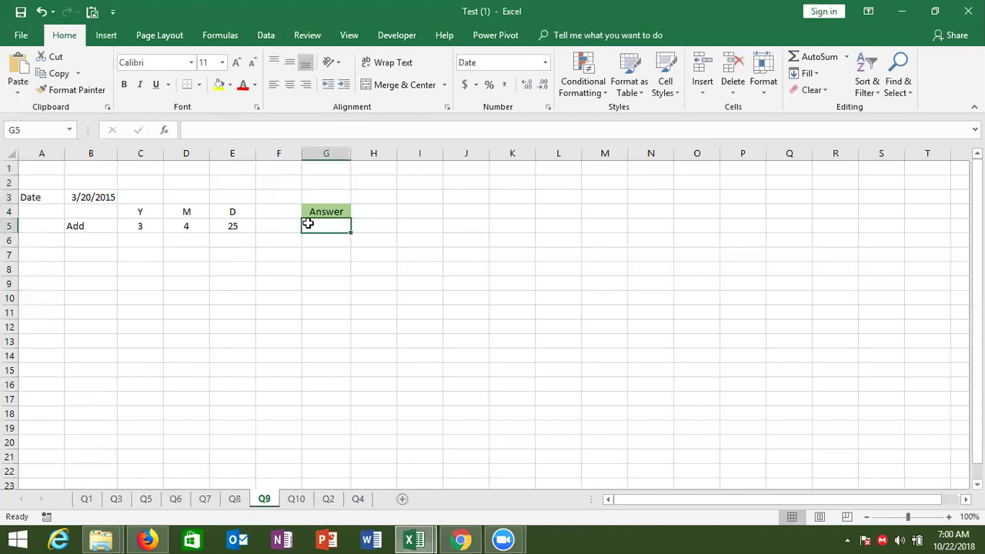
type("=")
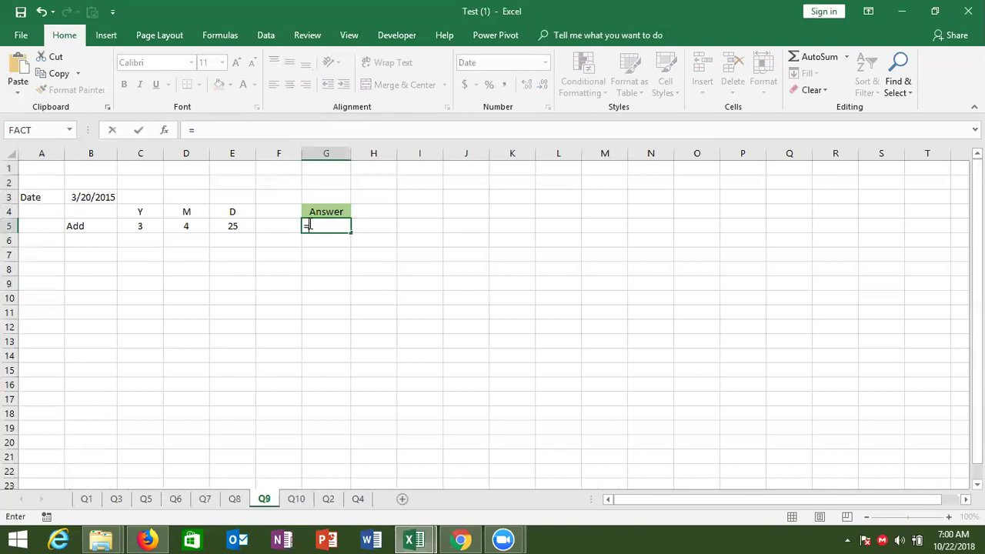
type("dat")
Step: Enter =DATE(YEAR(B3)+3,MONTH(B3)+4,DAY(B3)+25) in G5, returning 8/14/2018
key("Tab")
type("yea")
key("Tab")
left_click(97, 195)
type(")+3,")
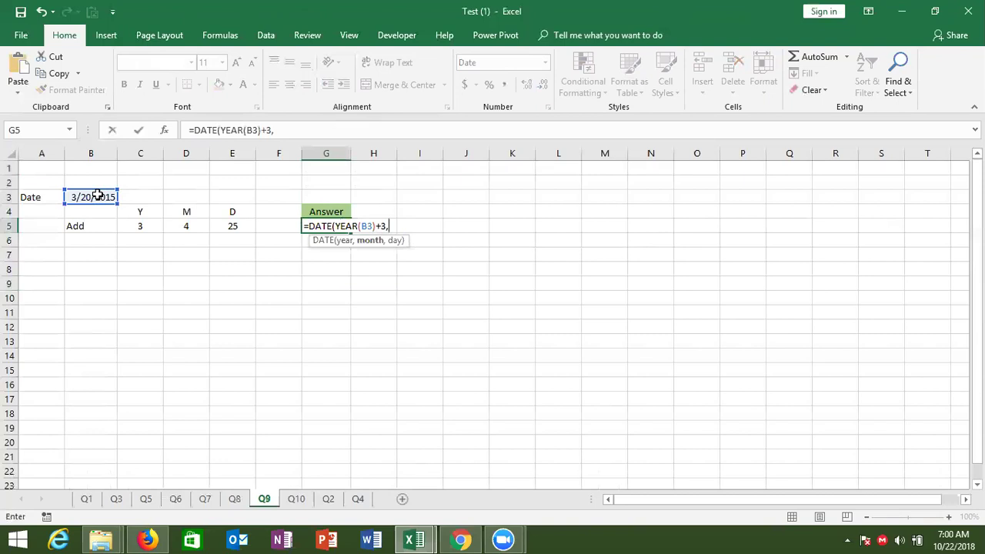
type("mo")
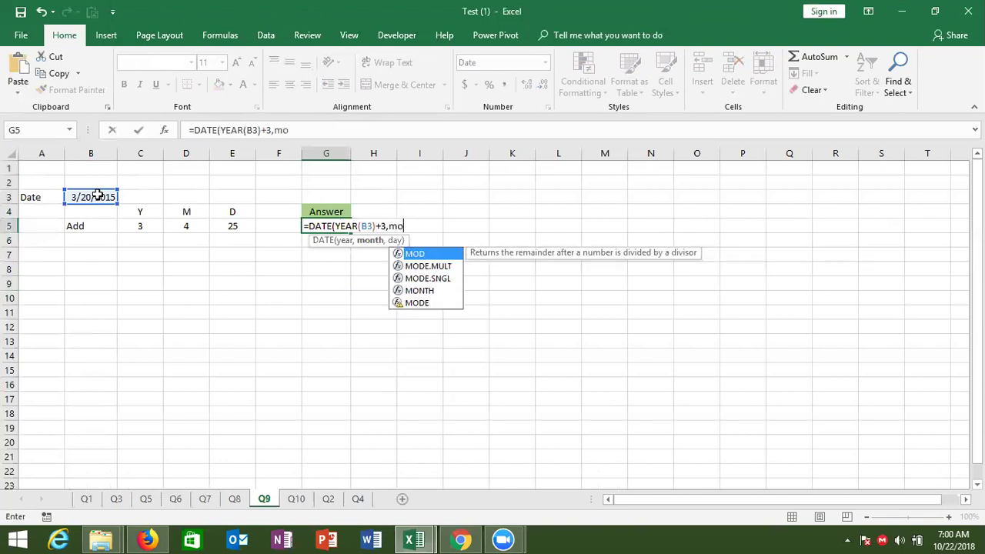
type("n")
key("Tab")
left_click(94, 197)
type(")+")
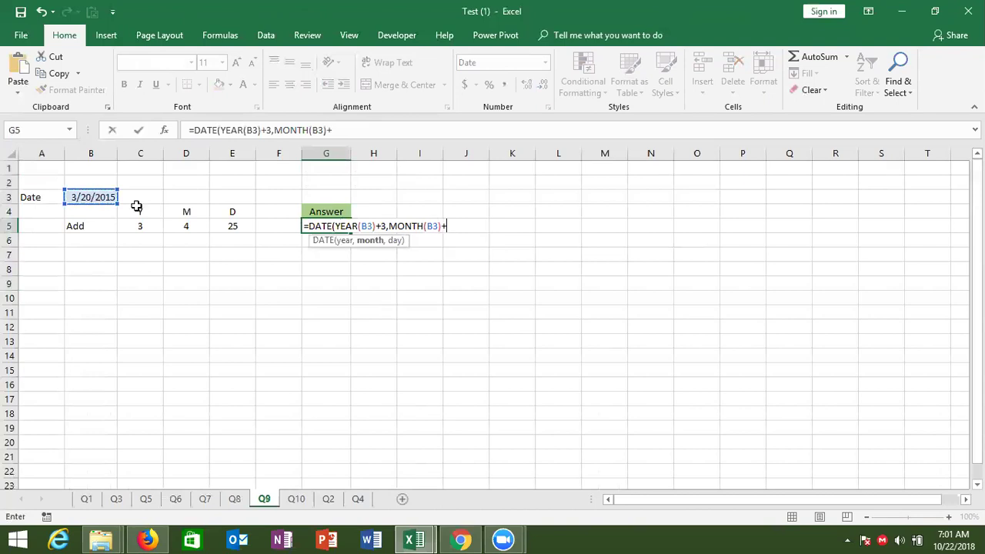
type("4,")
type("day")
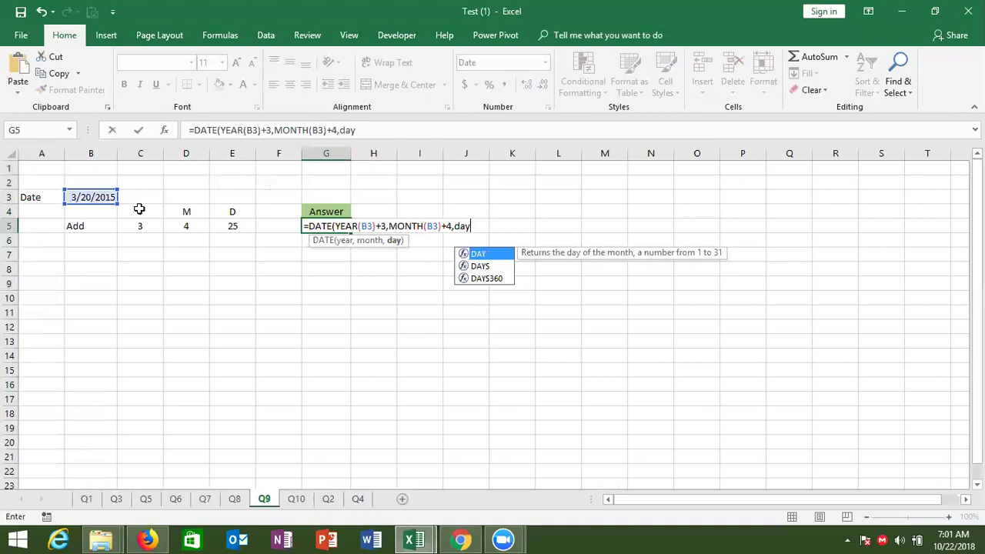
key("Tab")
left_click(100, 198)
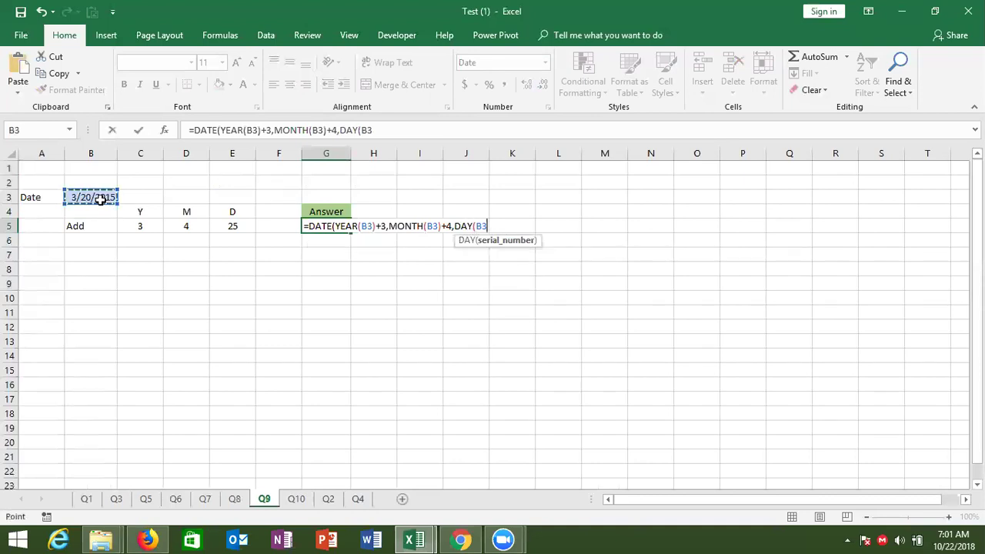
type(")+25")
key("Return")
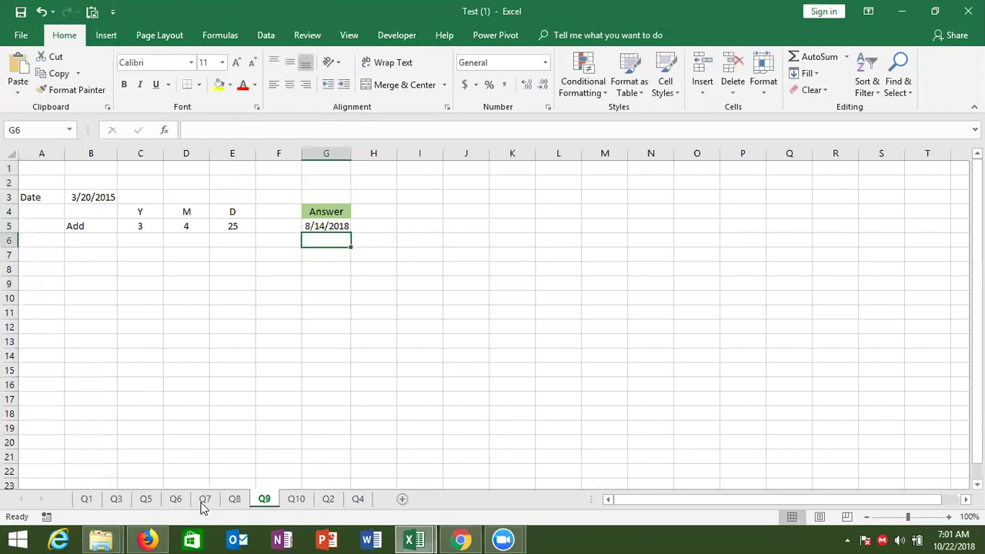
Step: On Q10, delete the two combined date-time columns E and F
left_click(295, 499)
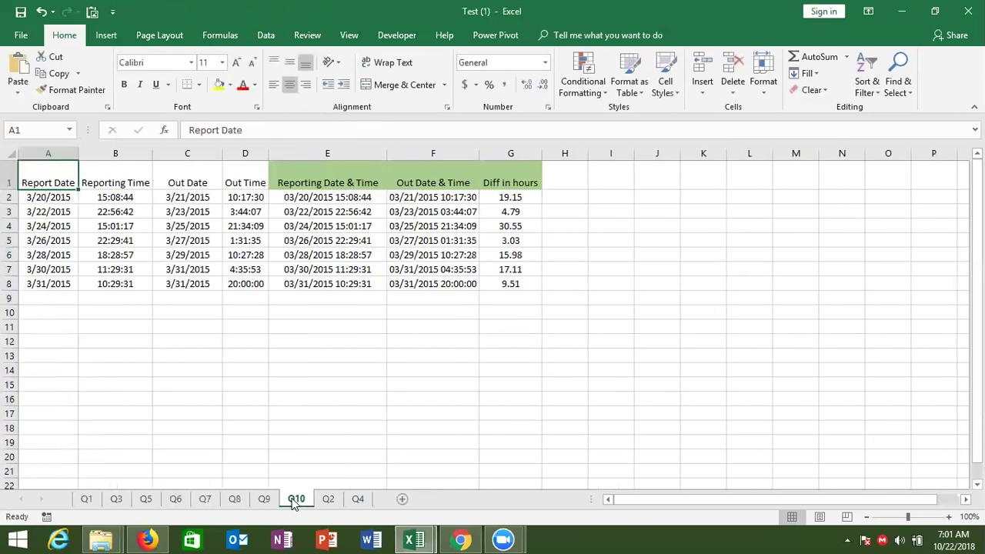
left_click(311, 397)
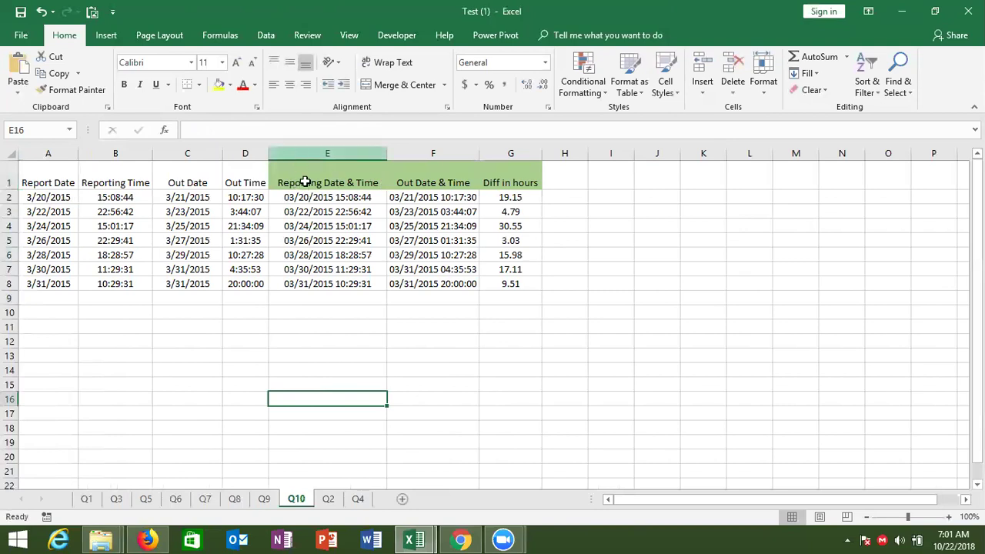
left_click(307, 197)
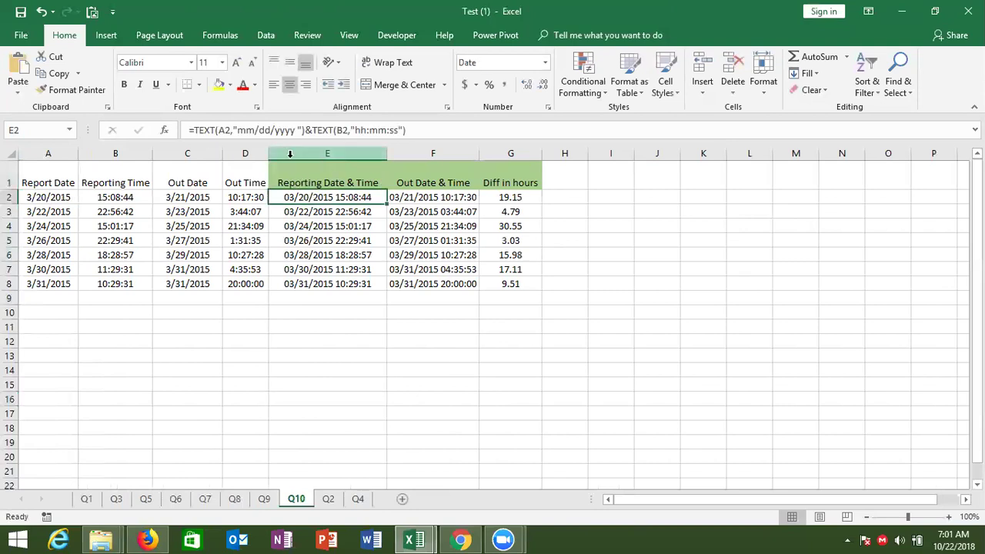
left_click(290, 154)
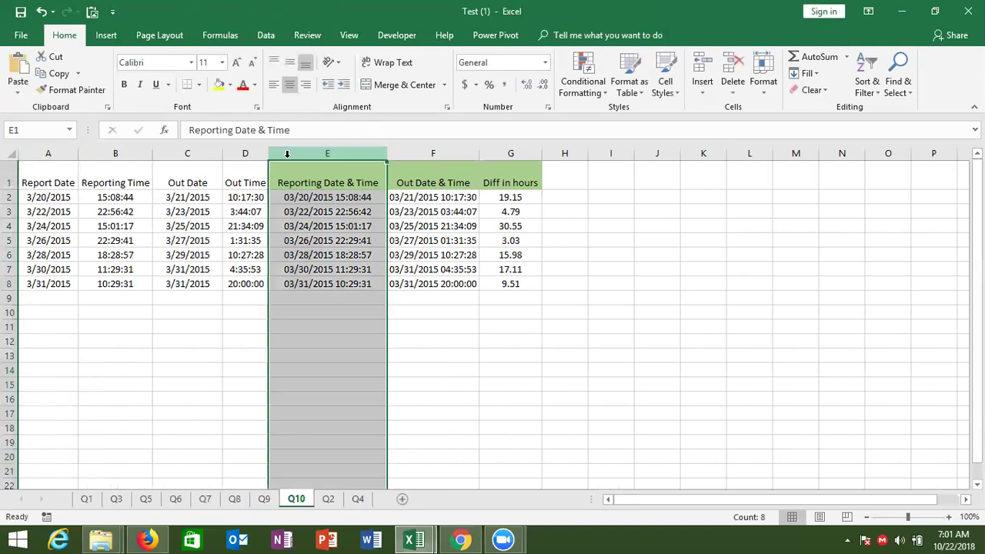
left_click(304, 197)
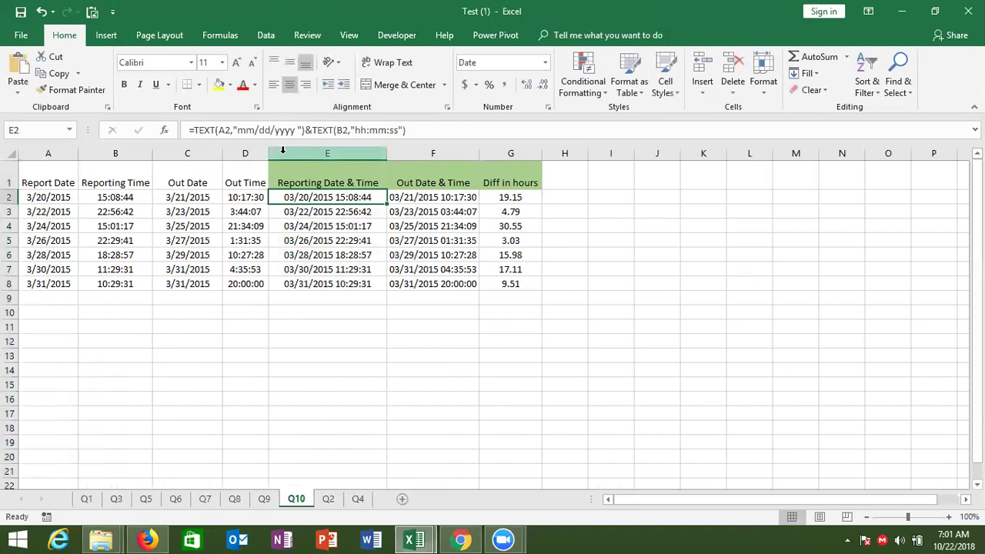
left_click_drag(279, 150, 473, 163)
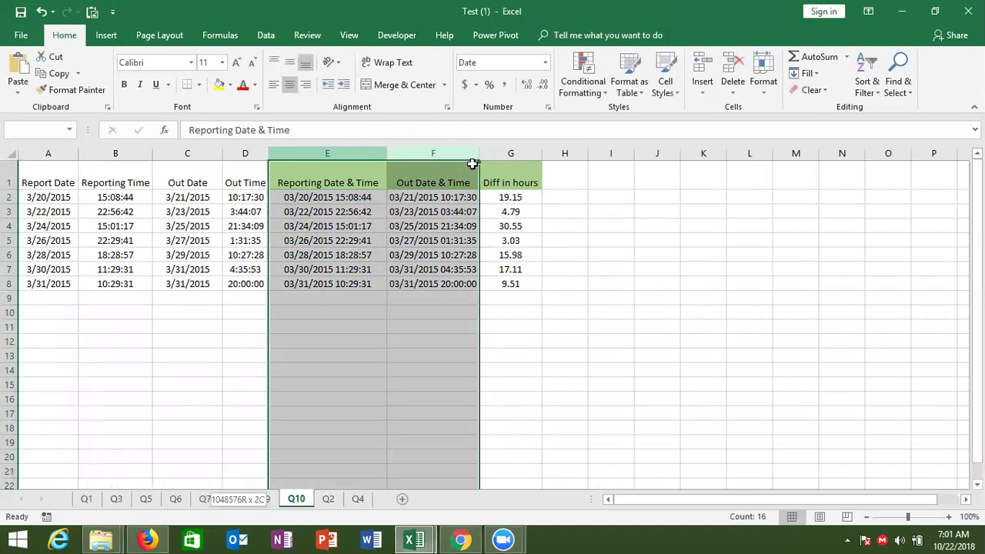
left_click_drag(472, 163, 472, 164)
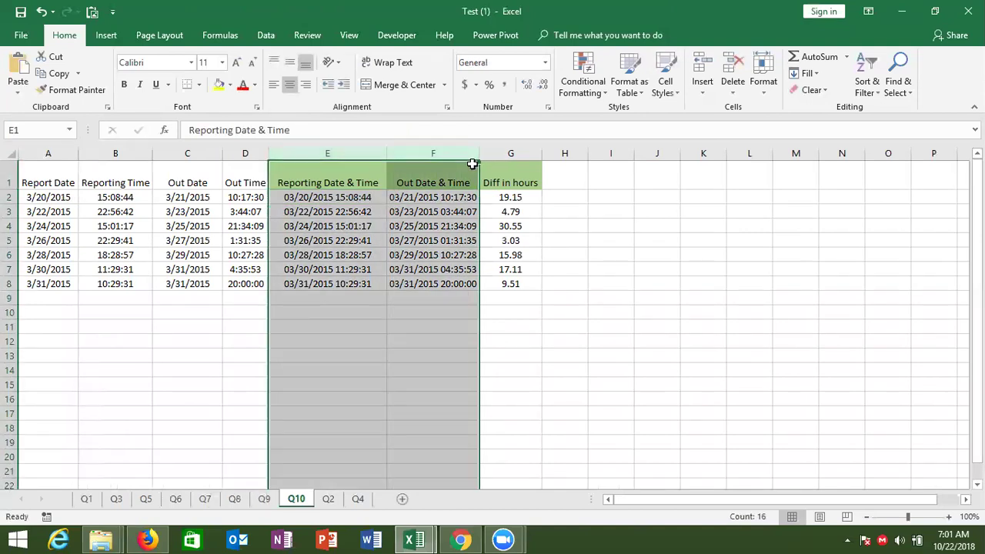
key("ctrl+minus")
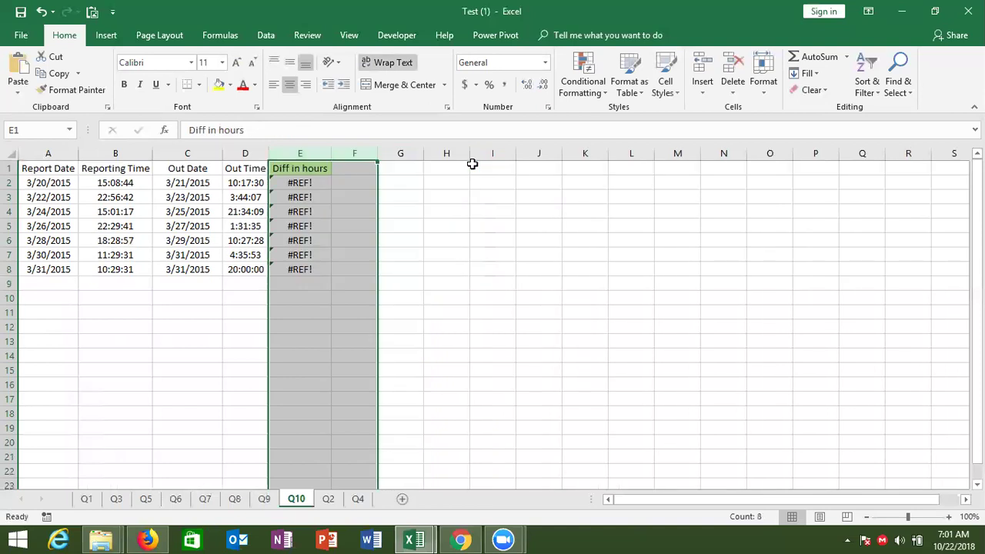
Step: Clear the #REF! errors from the Diff in hours cells E2:E8
key("Down")
key("ctrl+shift+Down")
key("Delete")
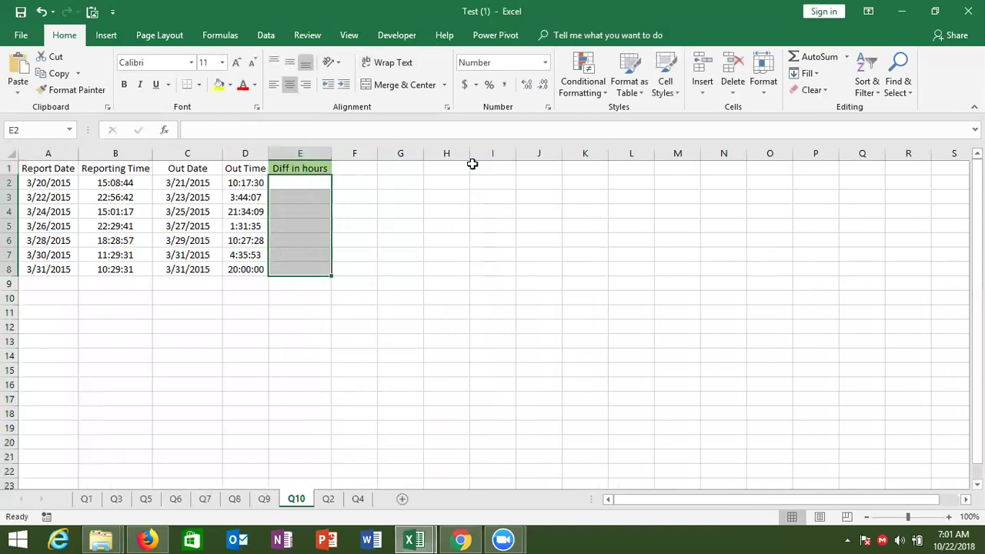
key("Left")
key("Left")
key("Left")
key("Left")
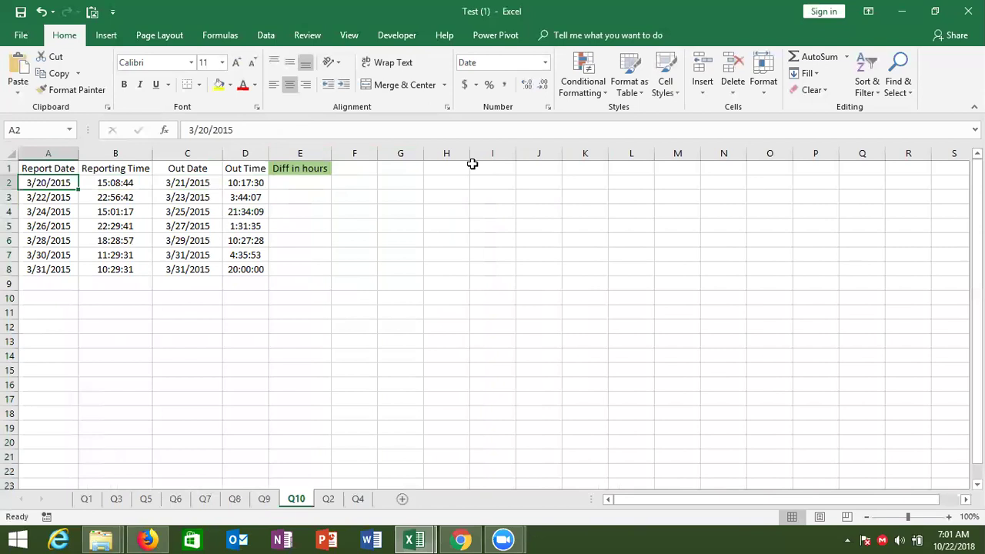
Step: Enter test times 10:00 in E11 and 20:00 in F11
left_click(302, 308)
type("10:00'")
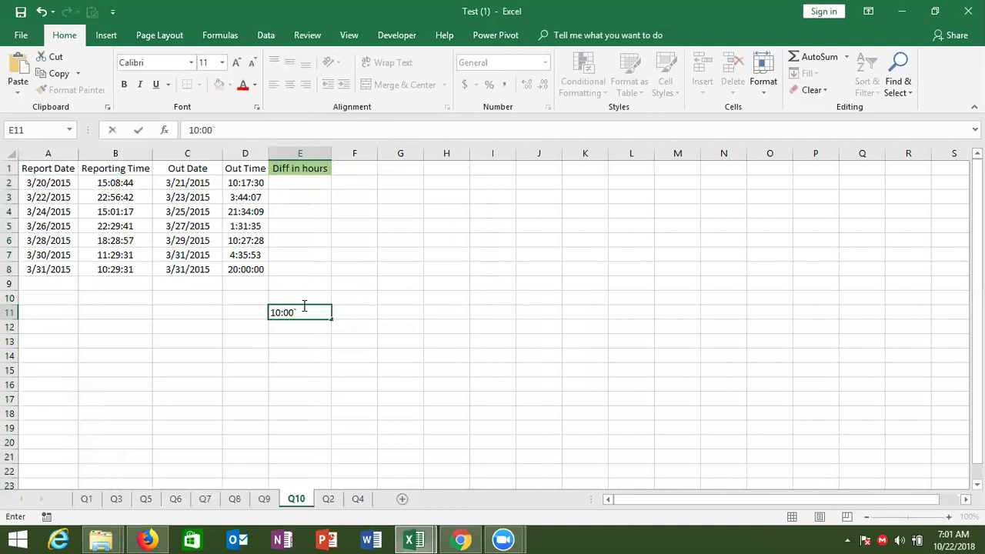
key("BackSpace")
key("Tab")
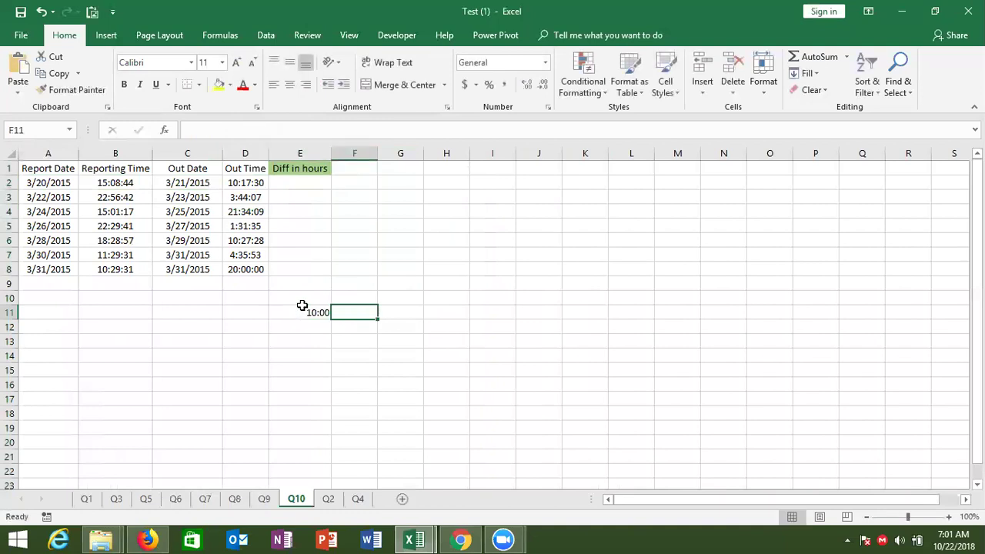
type("20")
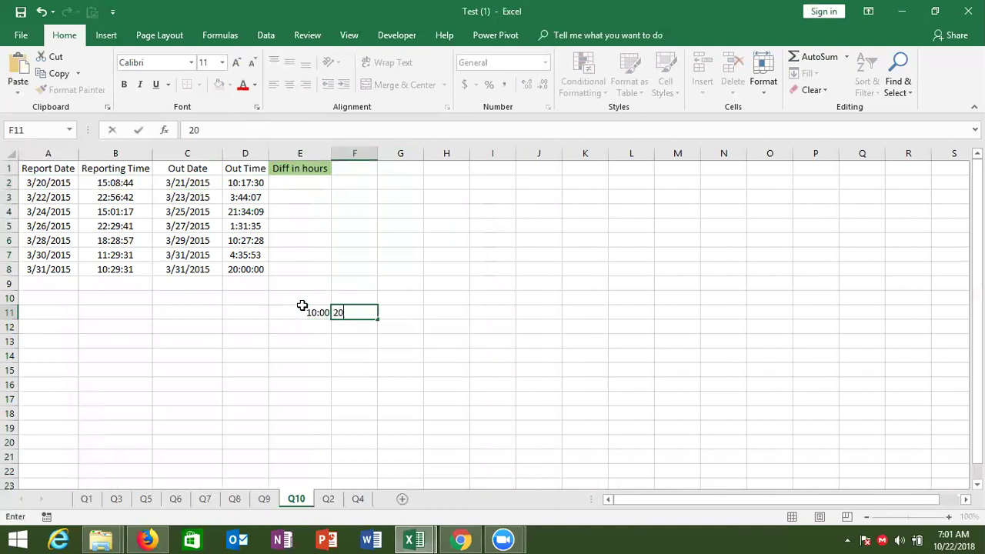
type(":00")
key("Return")
Step: Put =F11-E11 in G11 to calculate the difference between the two test times
left_click(401, 311)
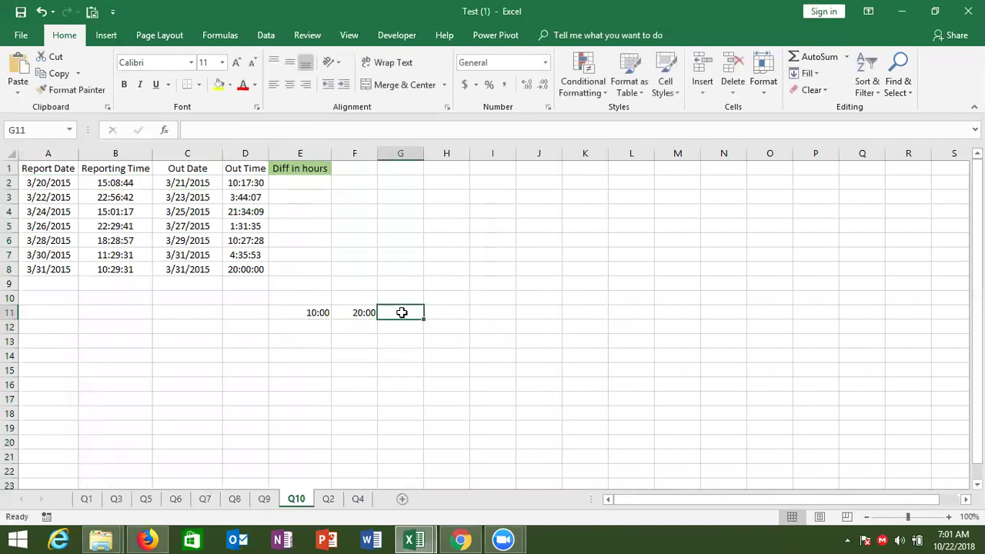
type("=F11-")
key("Left")
key("Left")
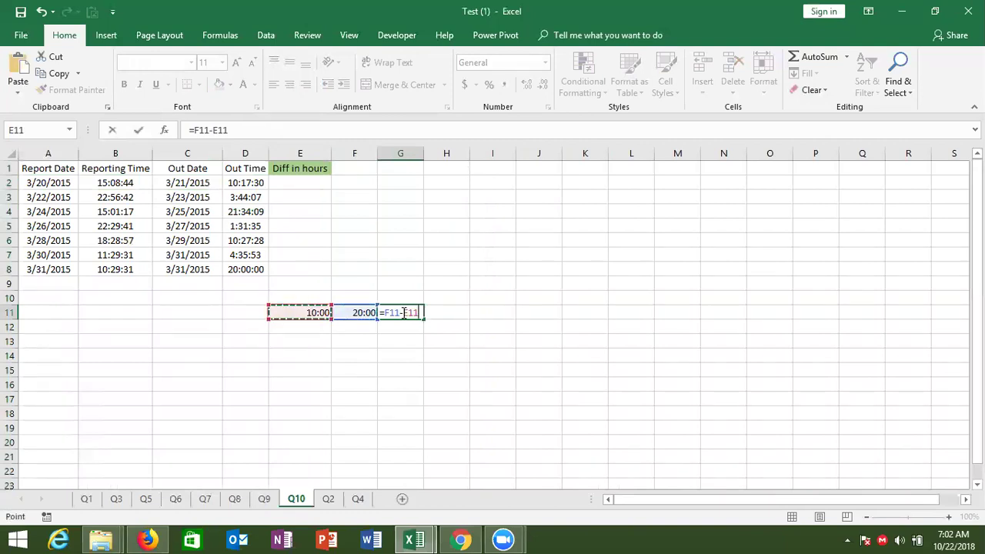
key("Return")
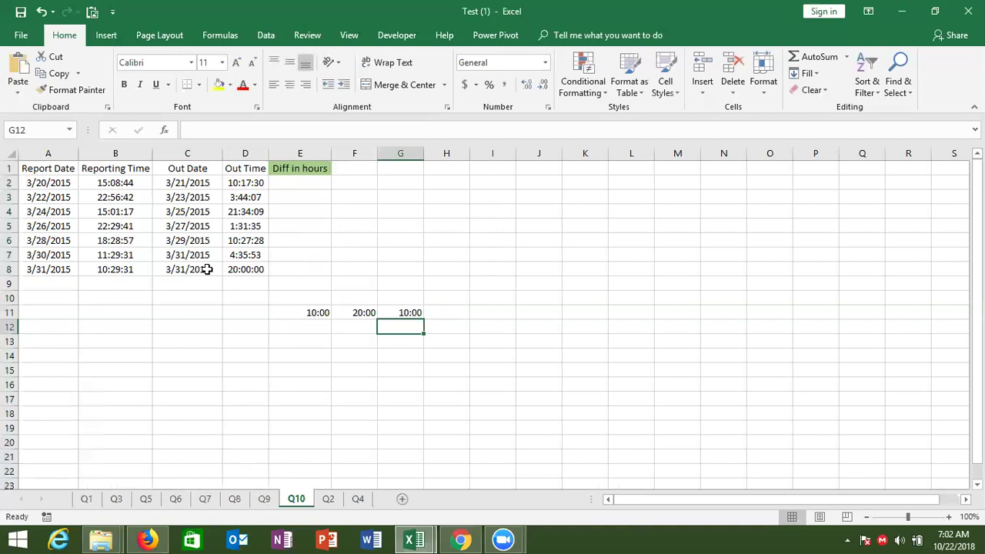
Step: Check the report and out dates and times in rows 2–4, then return to E2
left_click(58, 187)
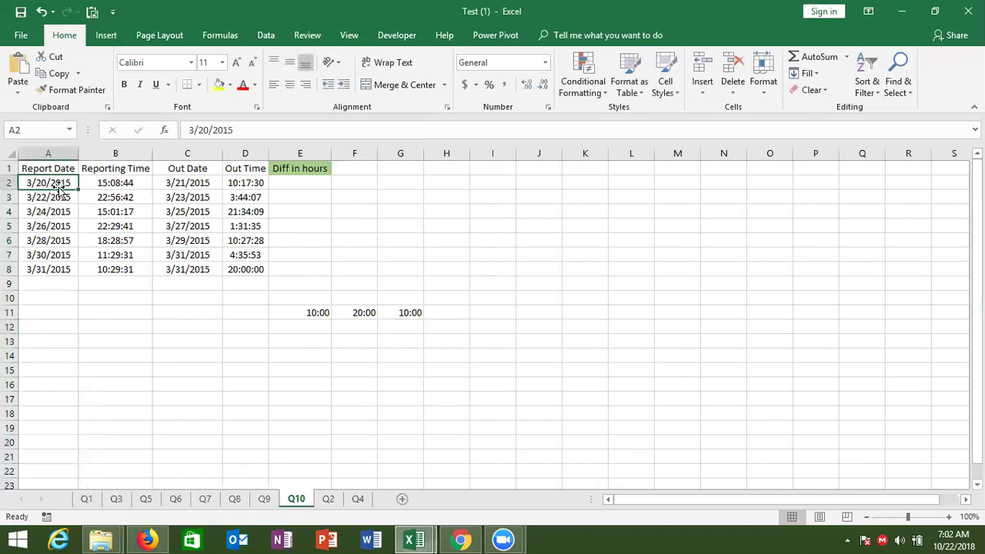
left_click(99, 182)
left_click(187, 182)
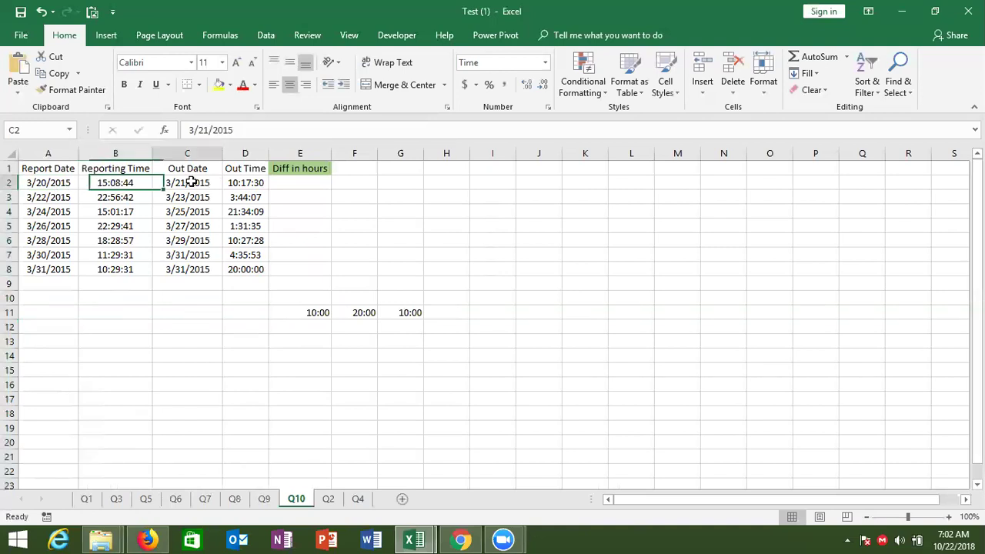
left_click(240, 183)
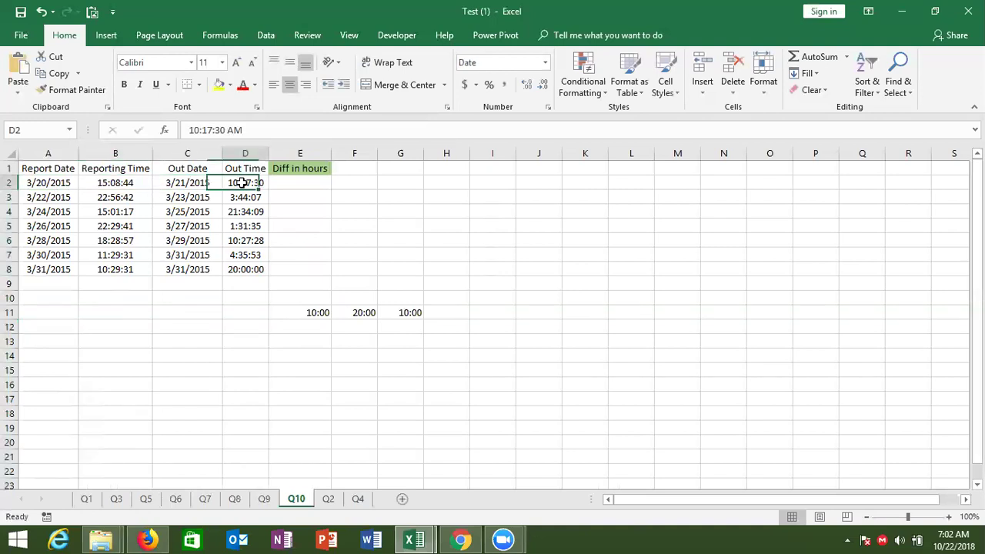
left_click(289, 181)
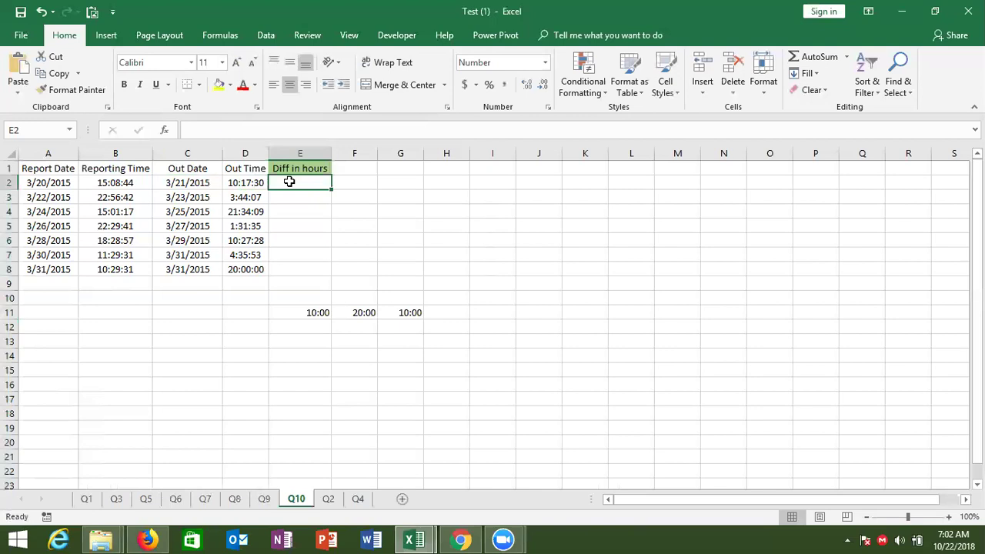
left_click(125, 198)
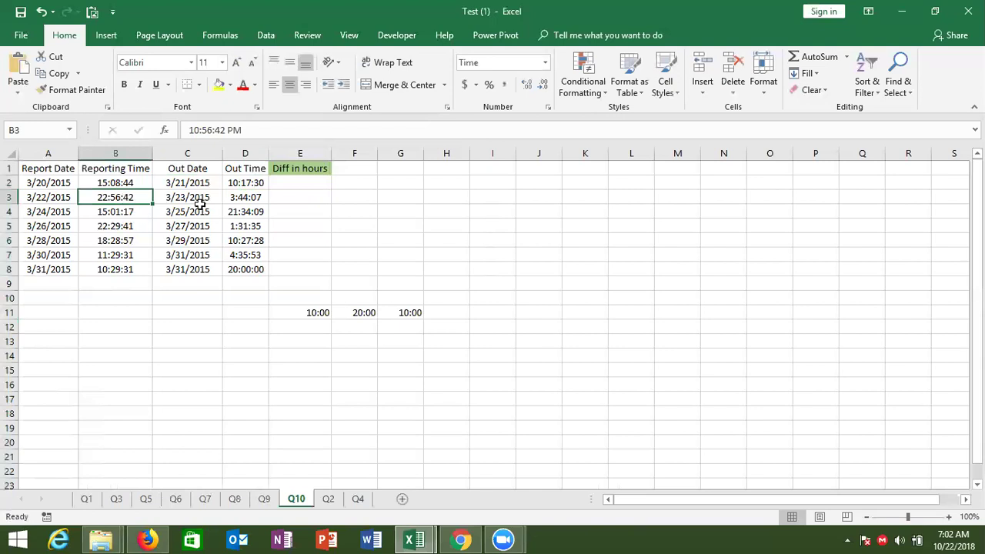
left_click(230, 202)
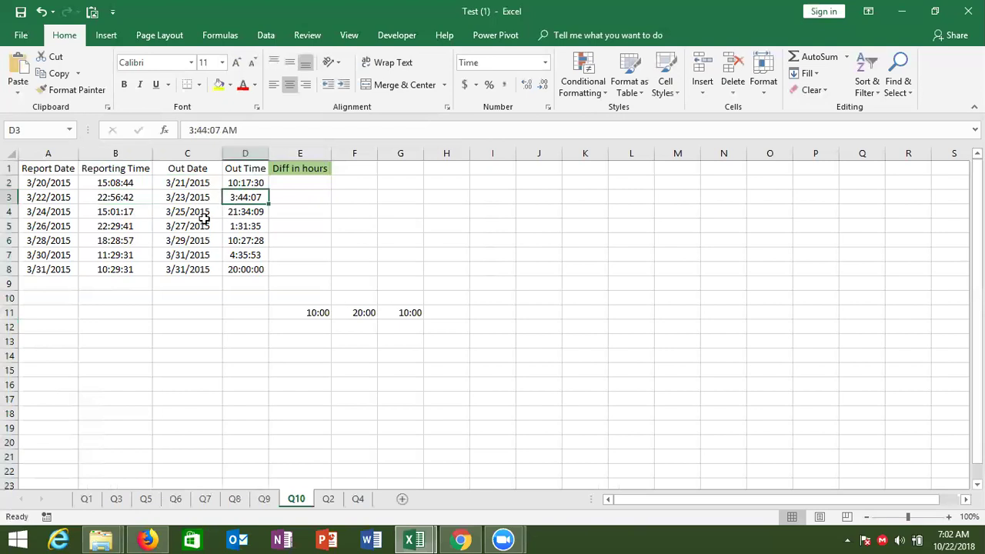
left_click(300, 197)
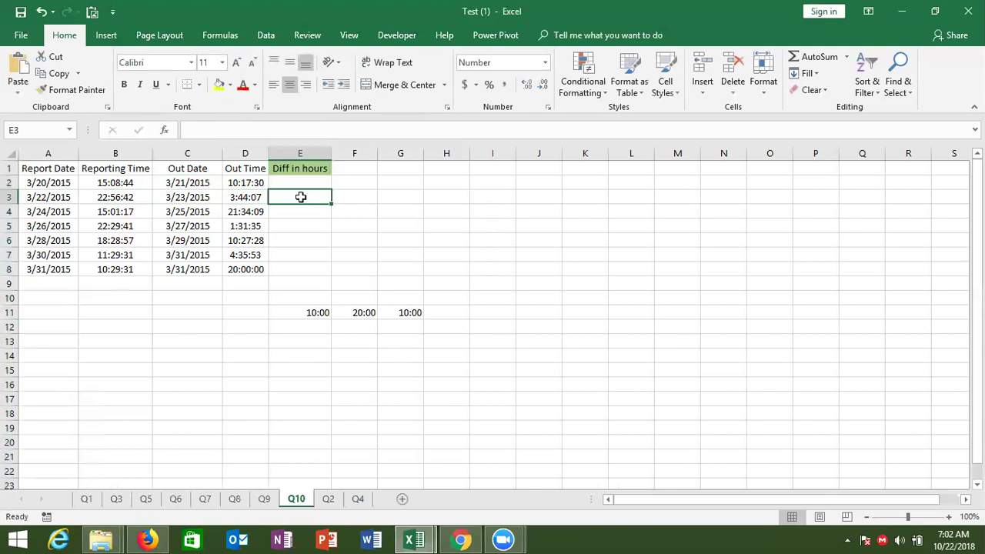
left_click(235, 211)
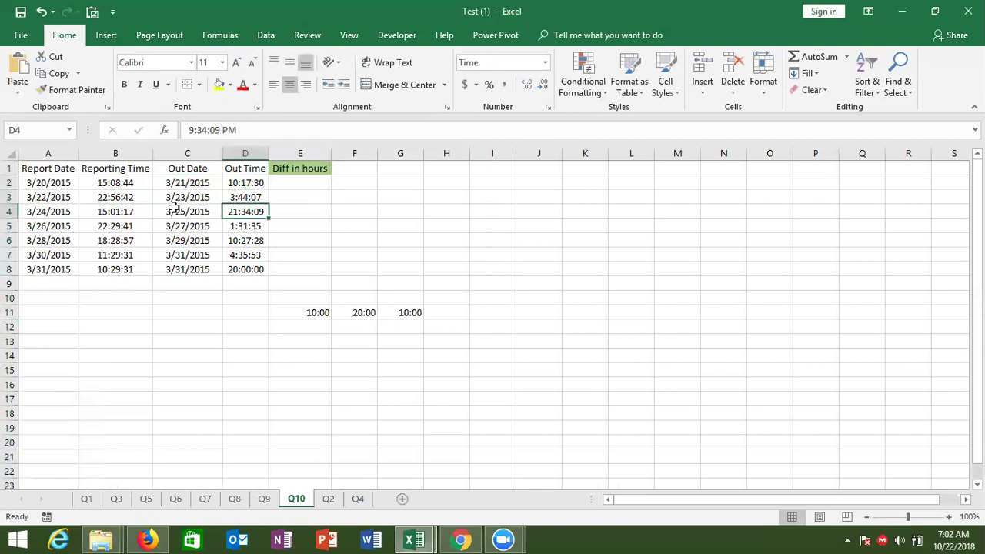
left_click(139, 212)
left_click(286, 186)
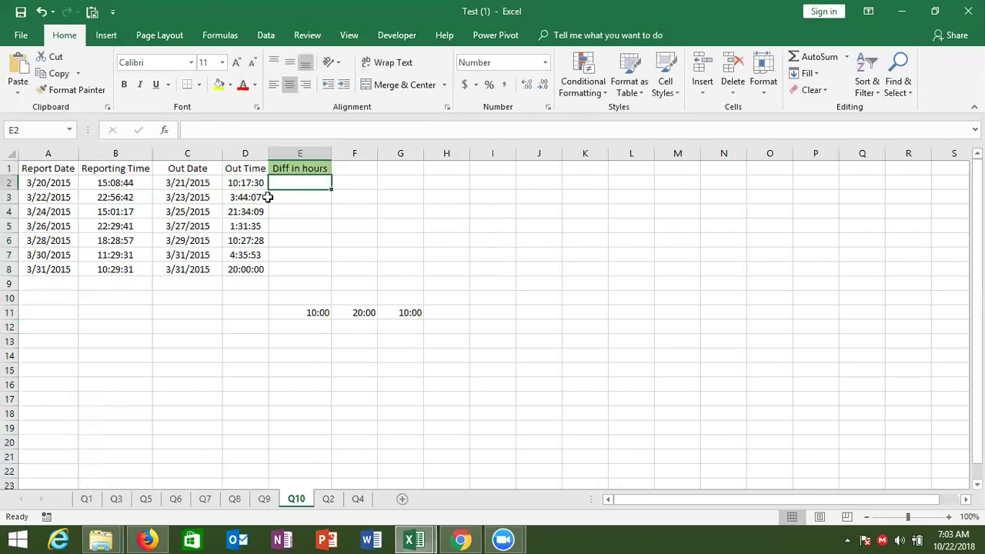
Step: Enter =A2+B2 in E2 to combine the report date and time
type("=")
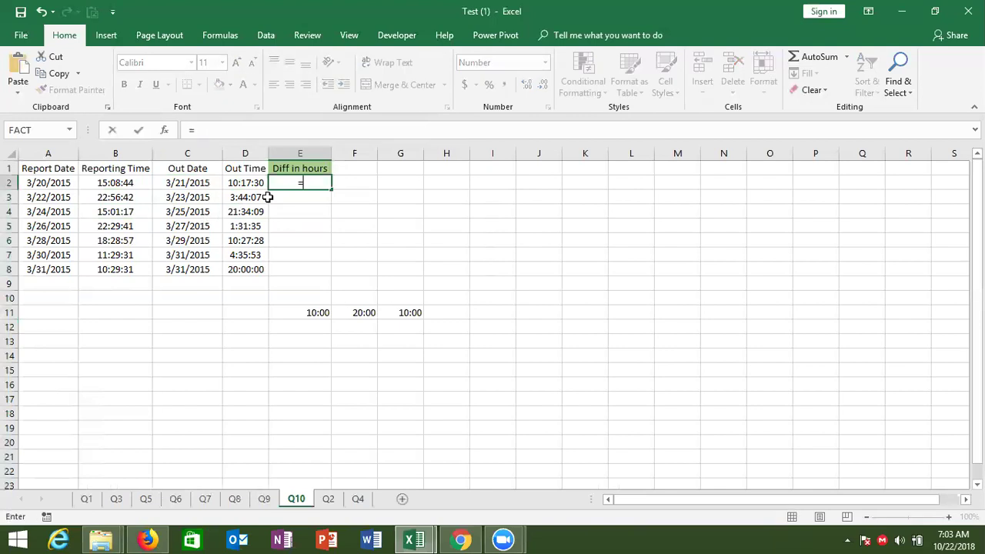
left_click(59, 186)
type("+")
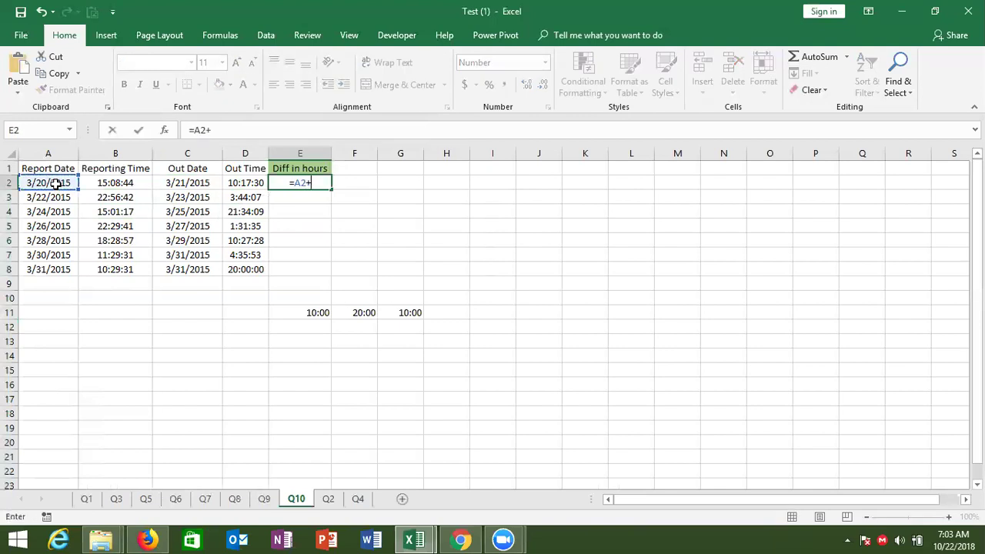
left_click(112, 183)
key("Return")
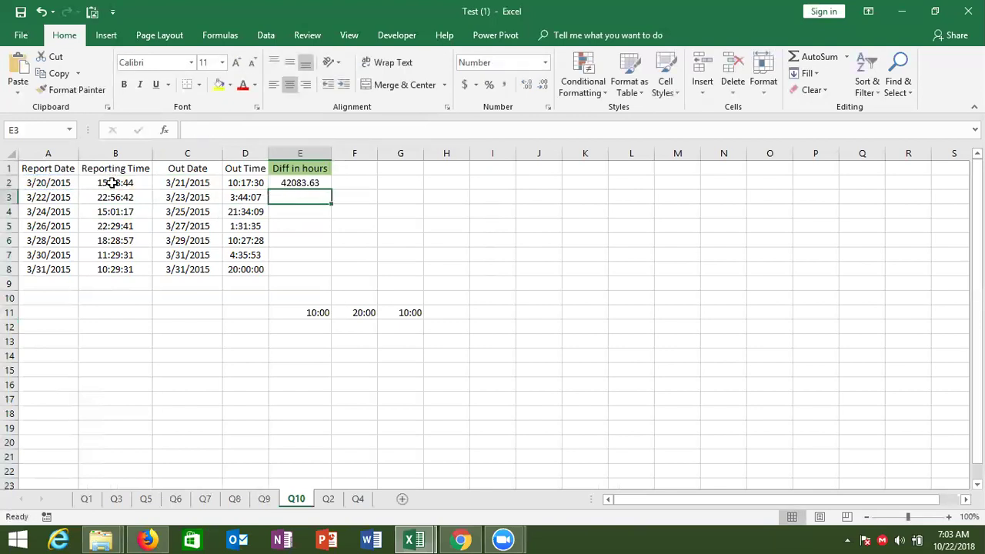
key("Up")
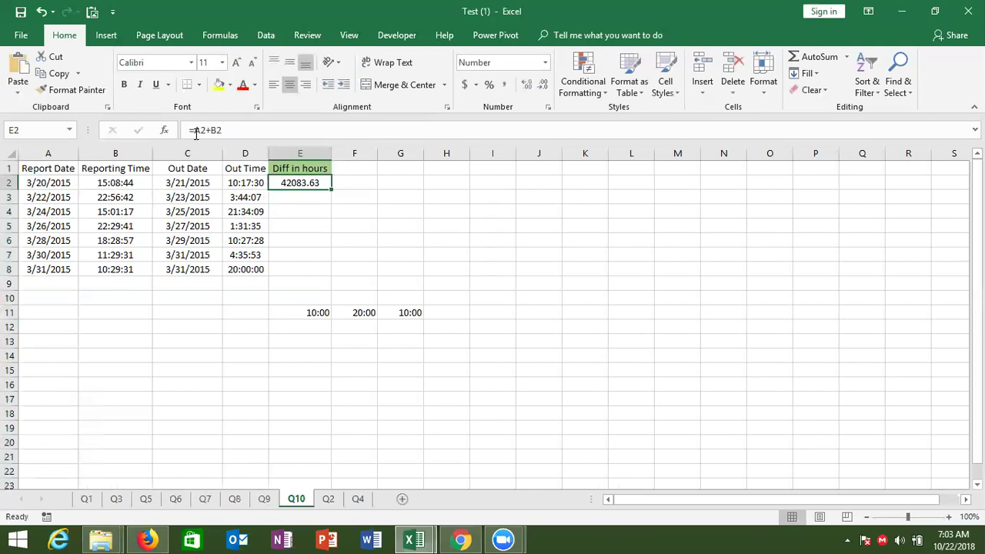
left_click(192, 130)
type("(")
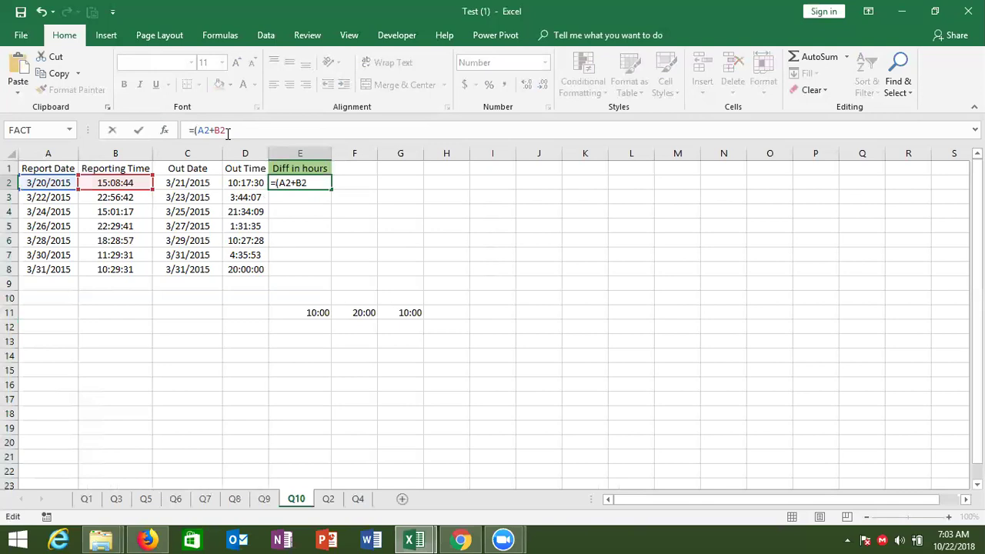
key("Escape")
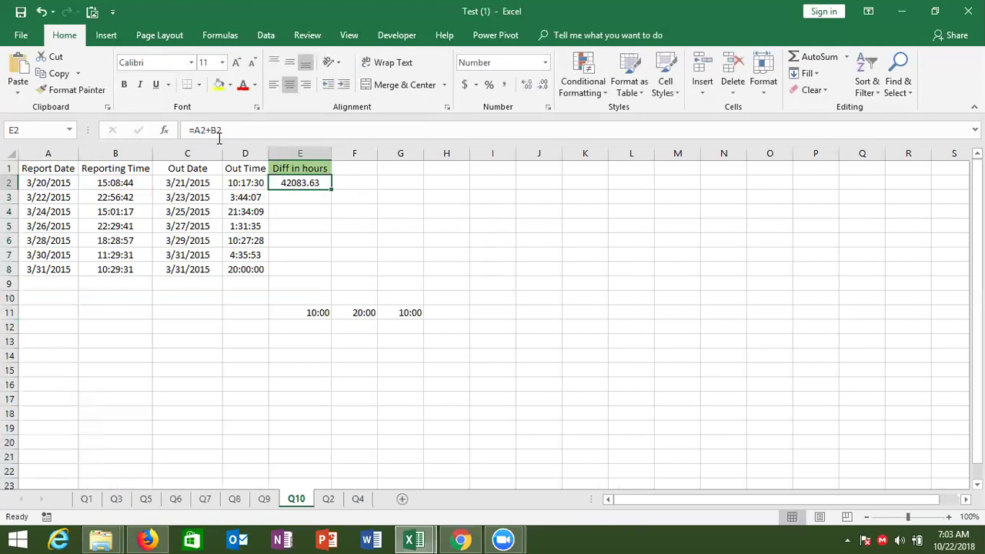
Step: Rework E2 into =(C2+D2)-(A2+B2), giving 0.80 elapsed time
left_click(196, 130)
type("(")
left_click(231, 130)
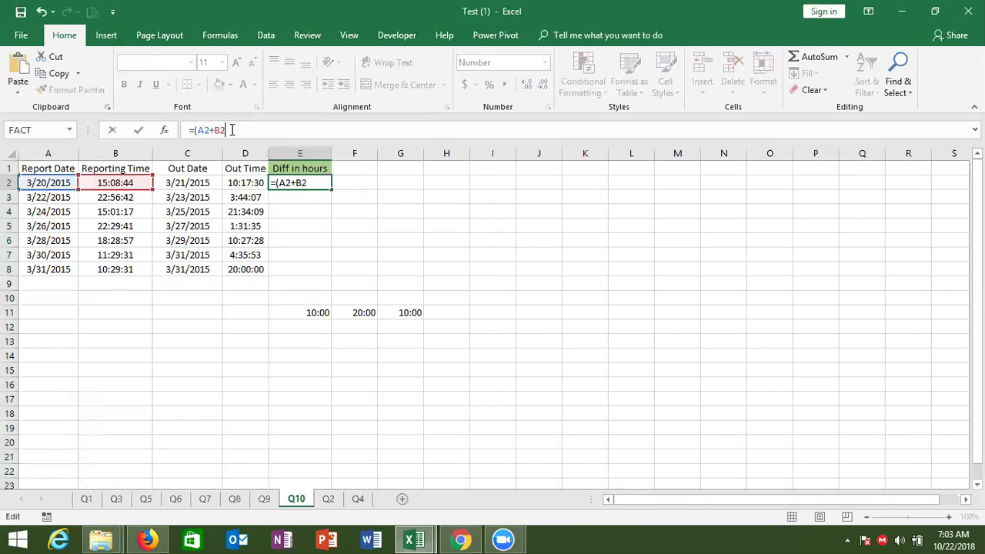
type(")")
left_click(196, 185)
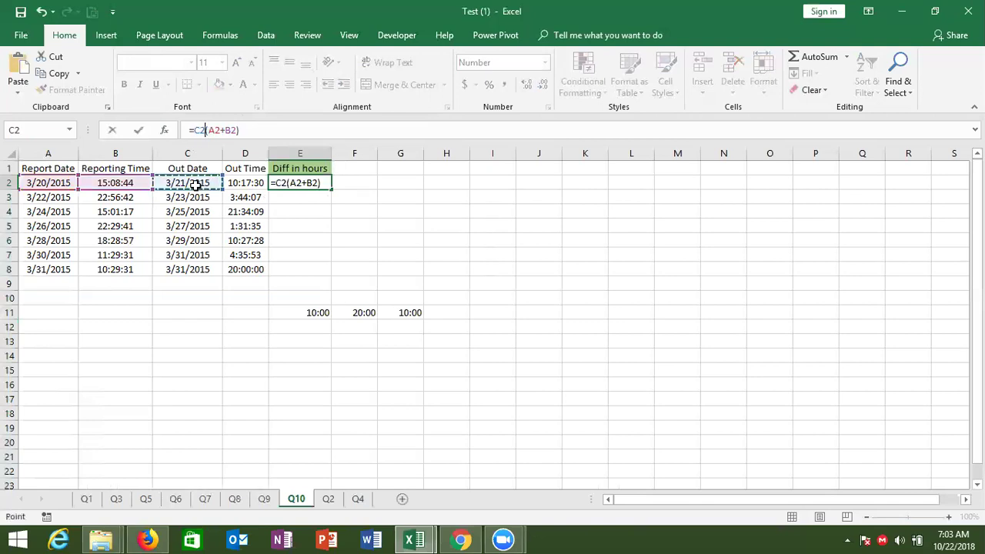
type("+")
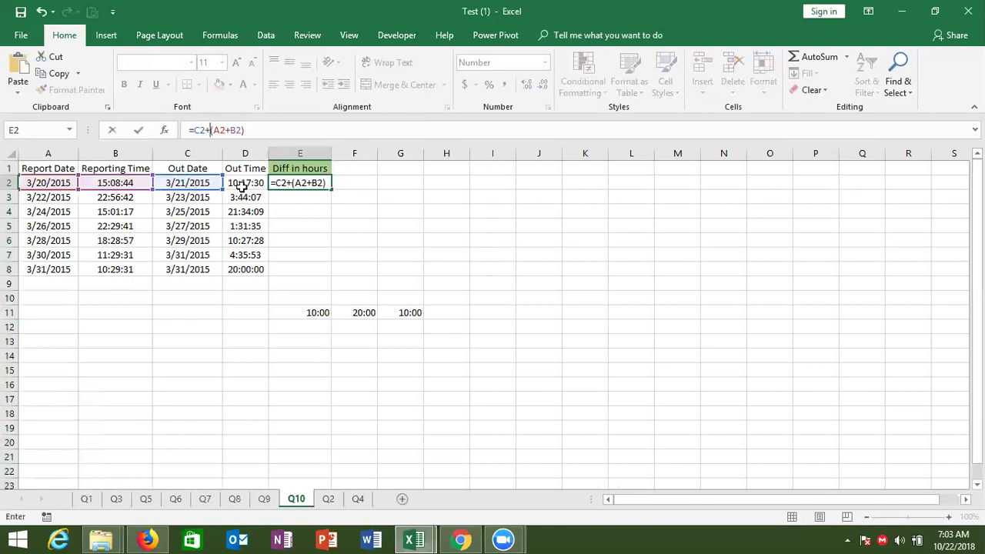
left_click(240, 184)
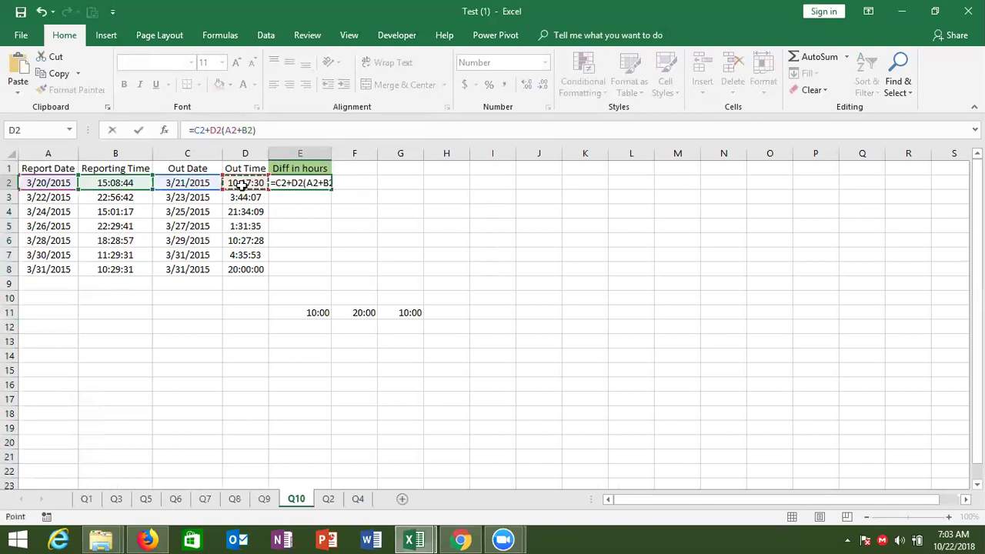
left_click(196, 131)
type("(")
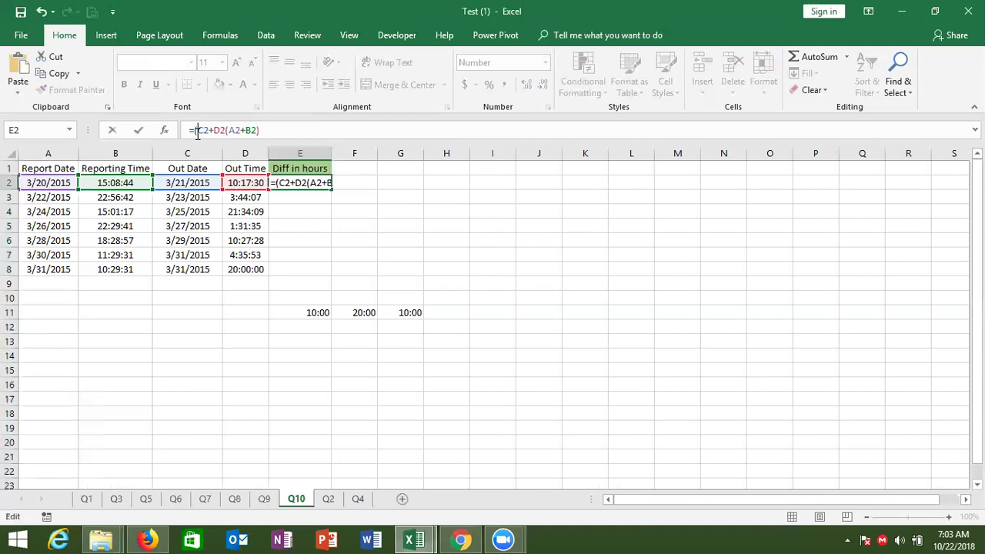
left_click(225, 131)
type(")-")
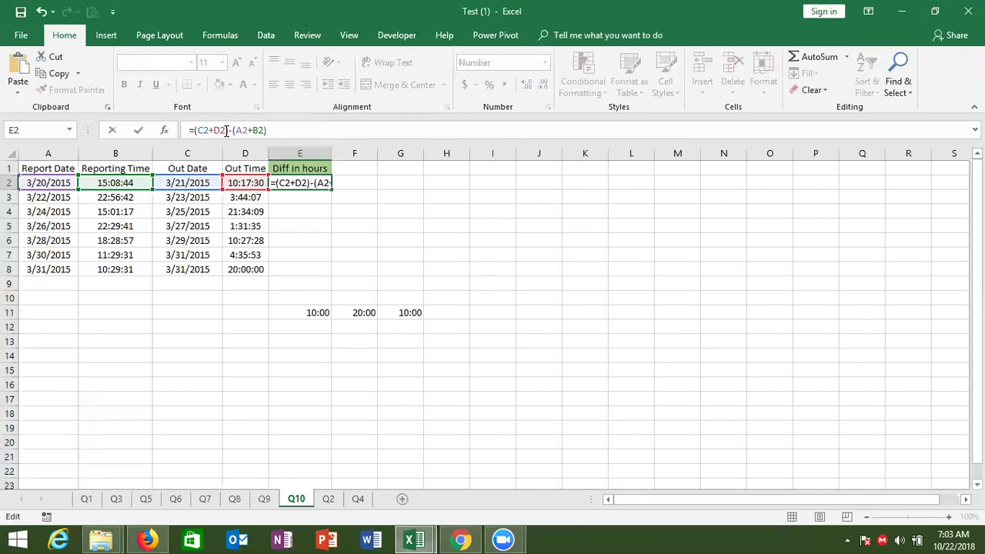
key("Return")
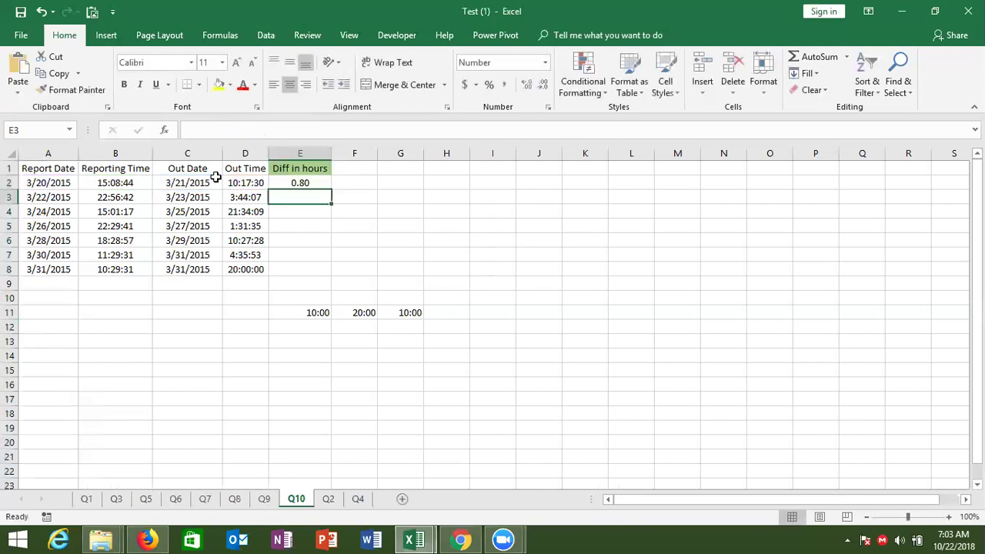
key("Up")
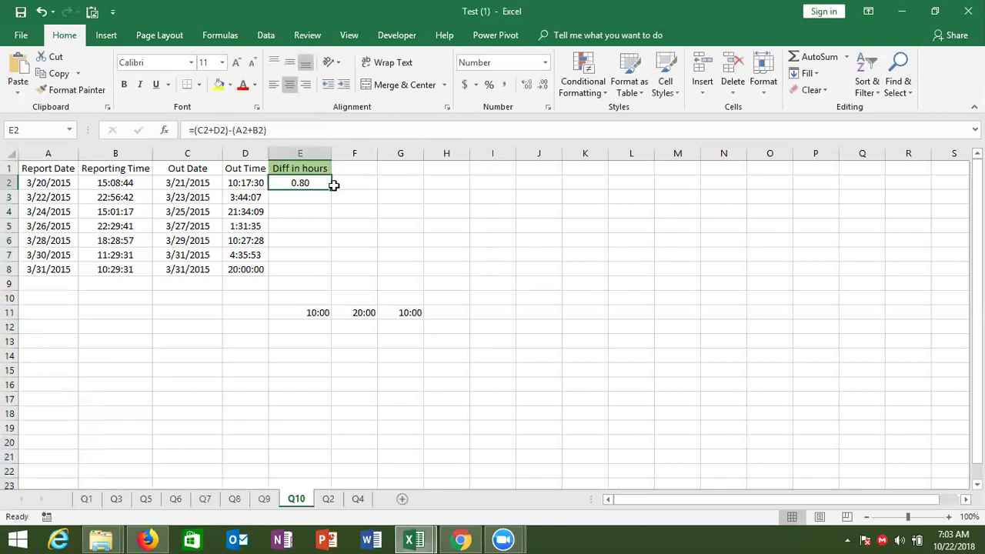
Step: Fill the E2 formula down to E8 and format the results as 37:30:55 elapsed time
double_click(332, 190)
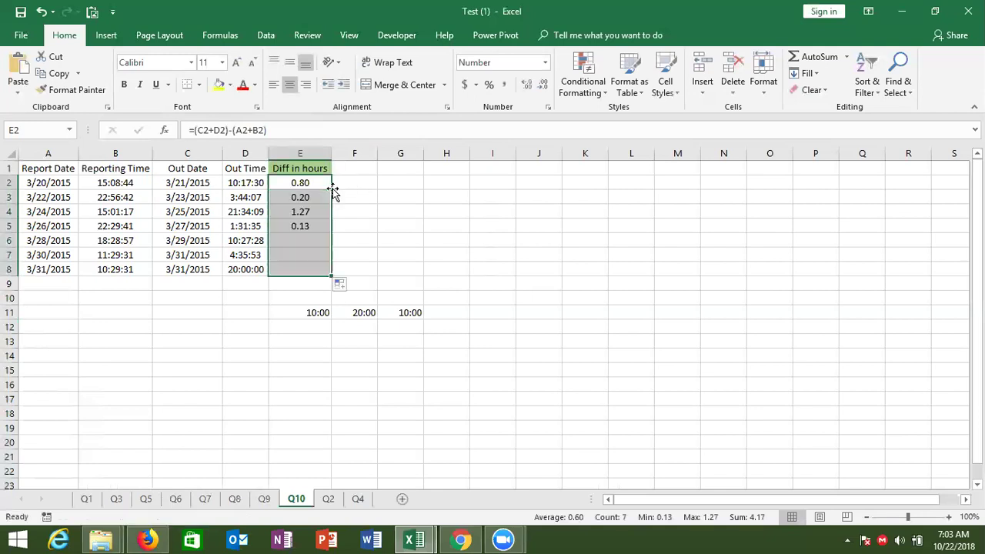
left_click(548, 108)
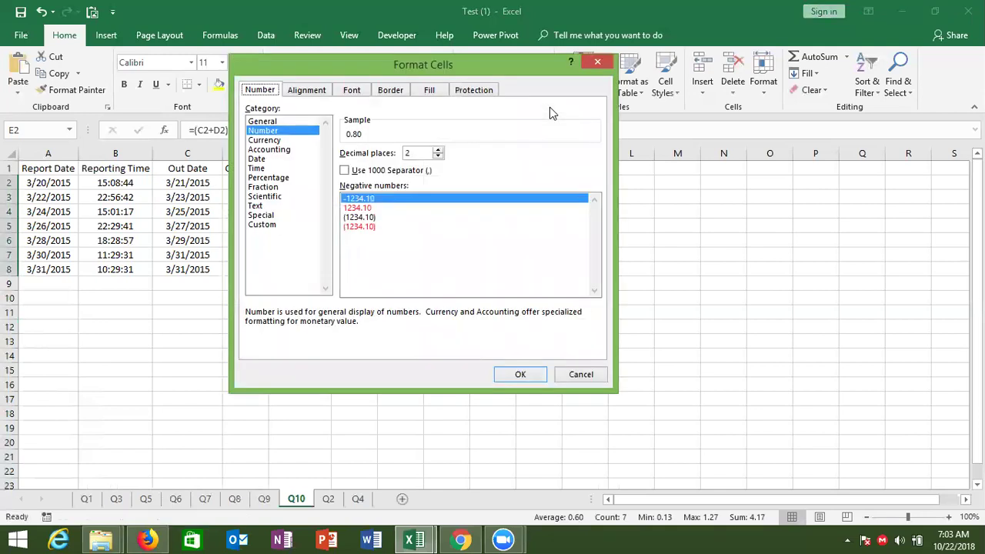
left_click(258, 168)
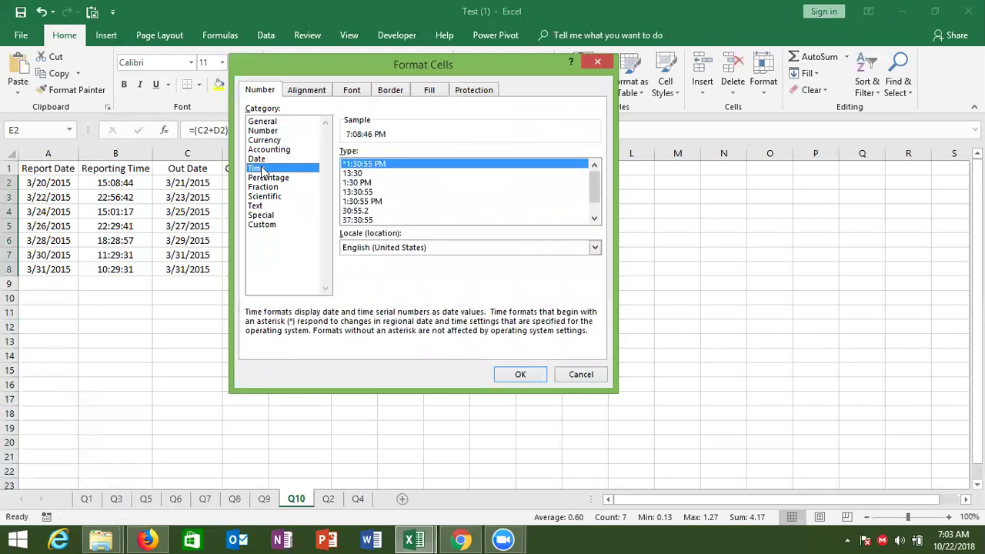
left_click(350, 220)
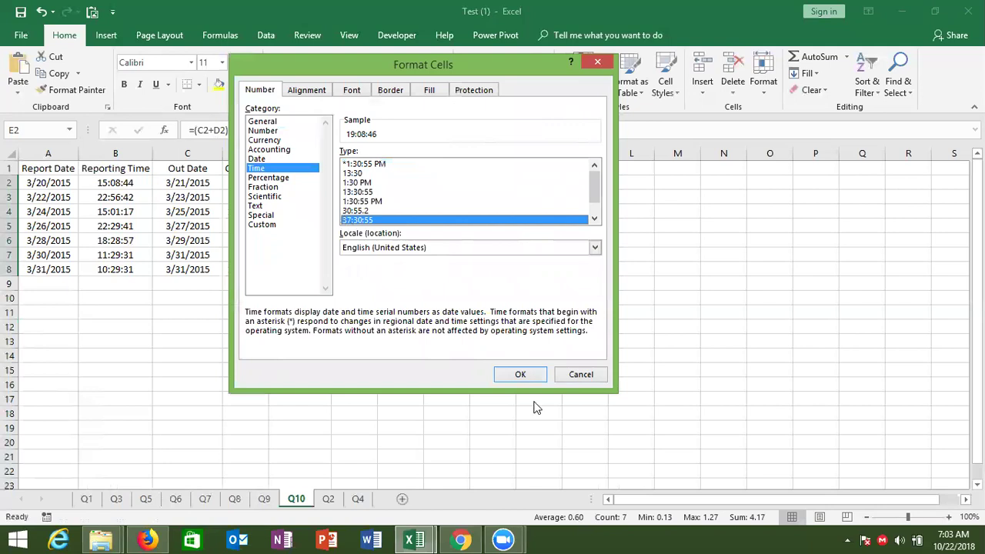
left_click(519, 375)
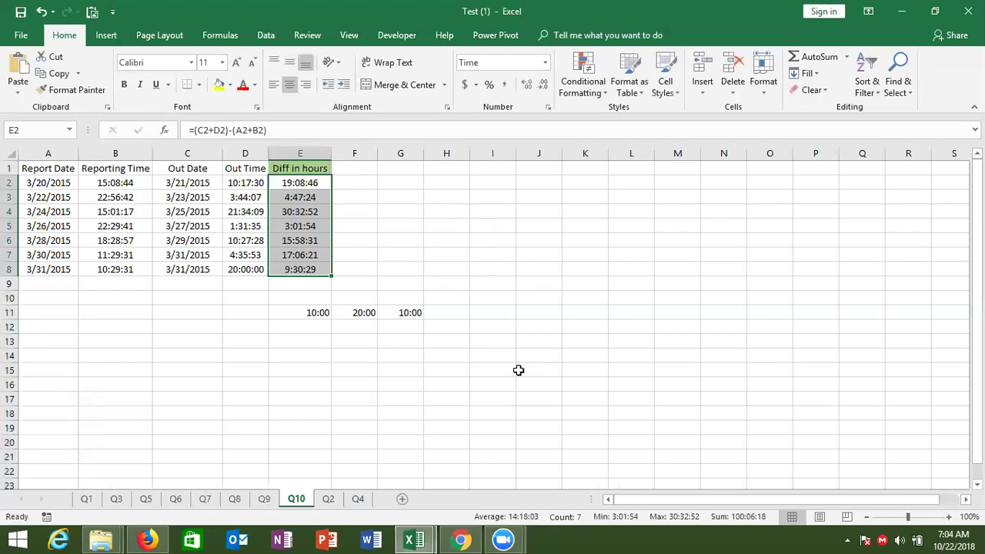
Step: Start F2 with =(D2-B2), subtracting the reporting time from the out time
key("Right")
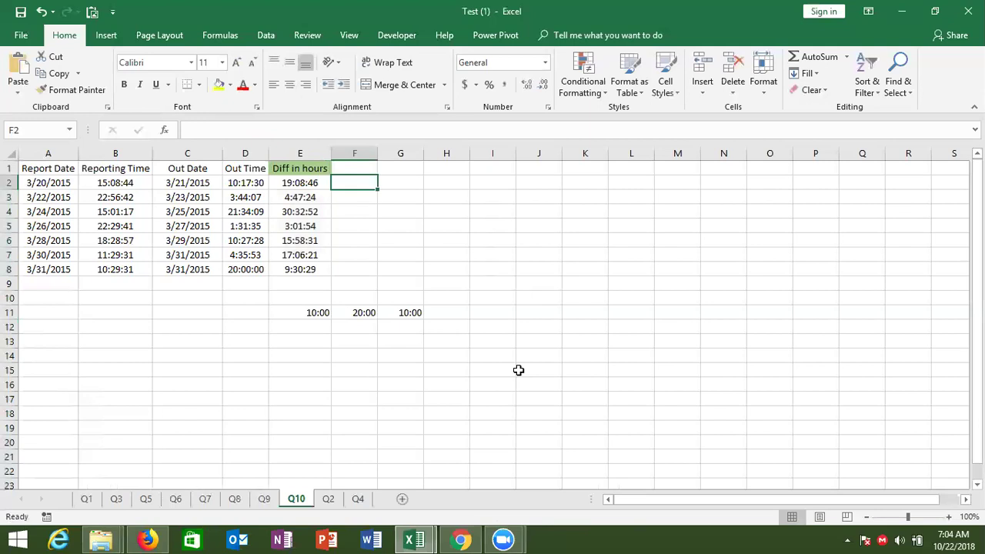
type("=")
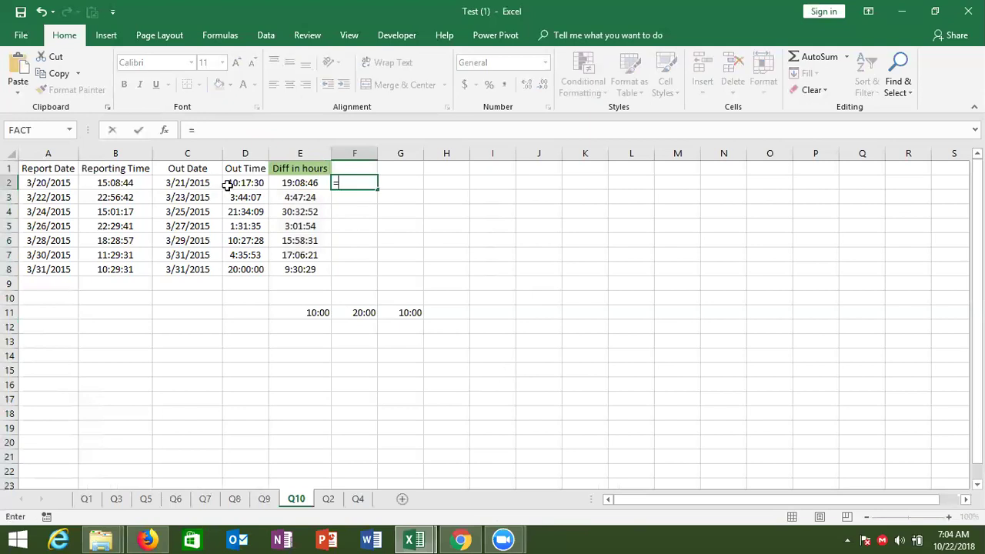
left_click(234, 183)
type("-")
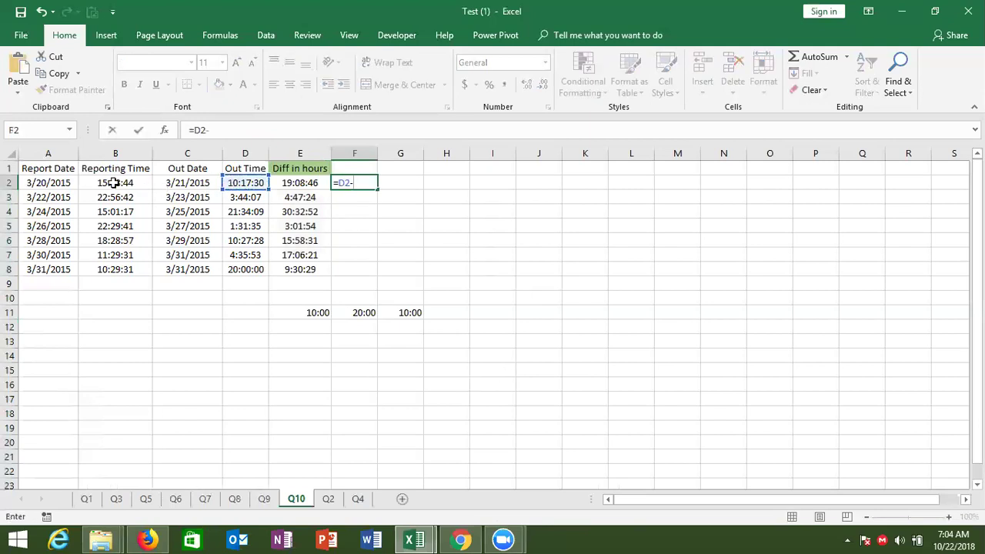
left_click(114, 183)
type("-")
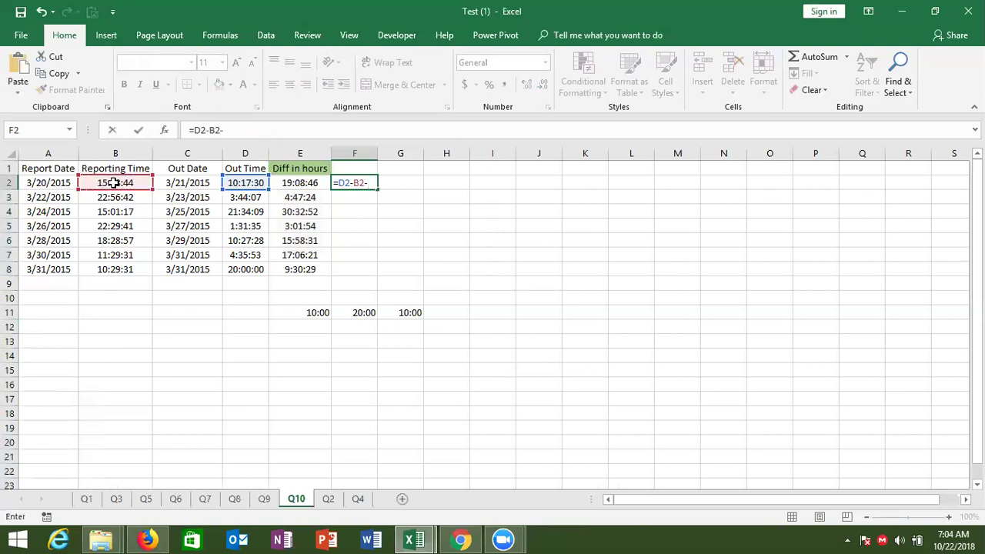
key("BackSpace")
left_click(338, 182)
type("(")
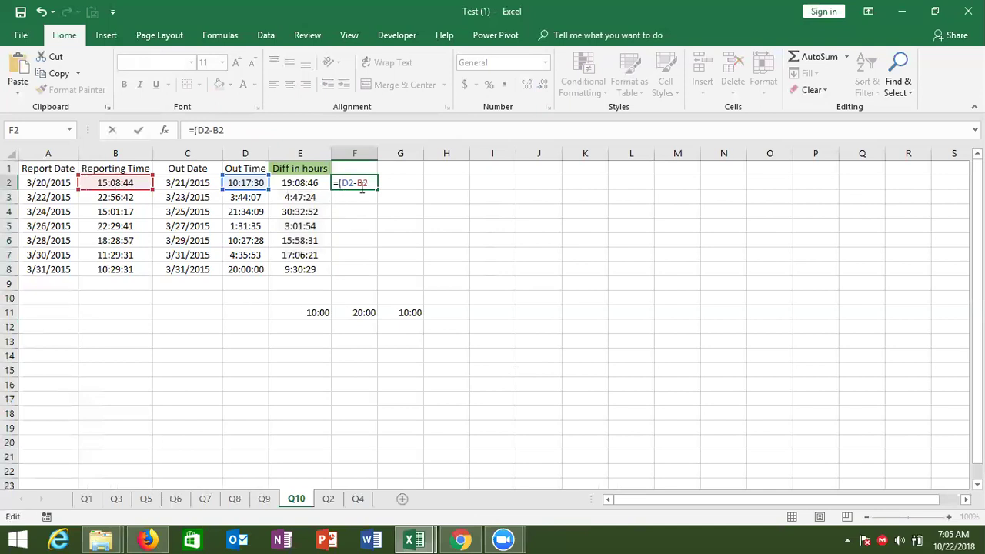
left_click(367, 185)
type(")")
Step: Append -TIME(24,0,0) to the F2 formula and commit it
type("-t")
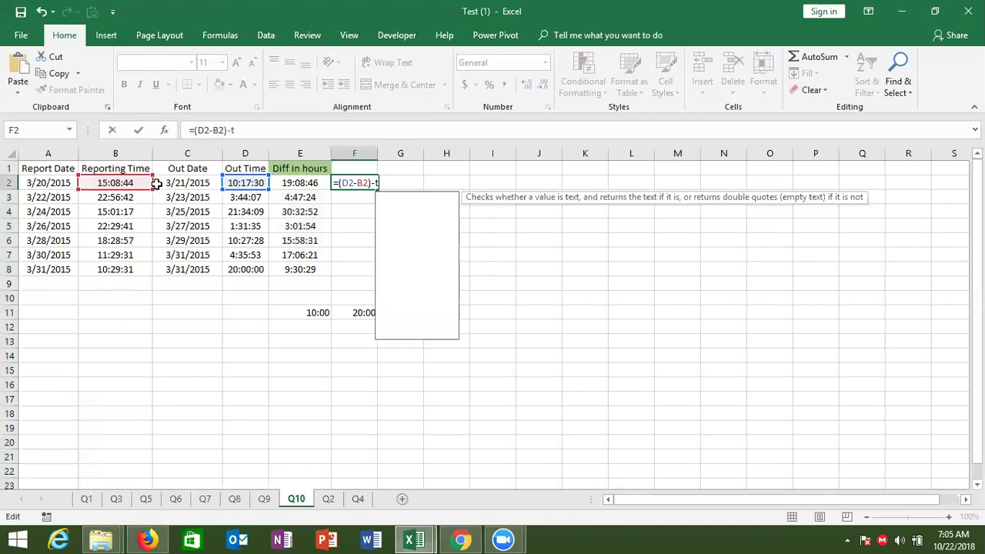
type("im")
key("Tab")
type("24,0")
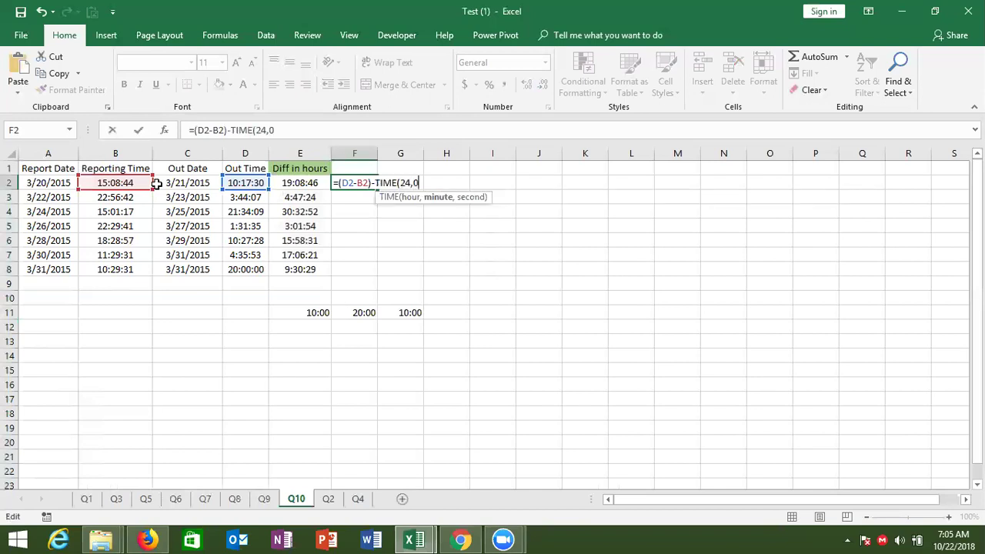
type(",0")
type(")")
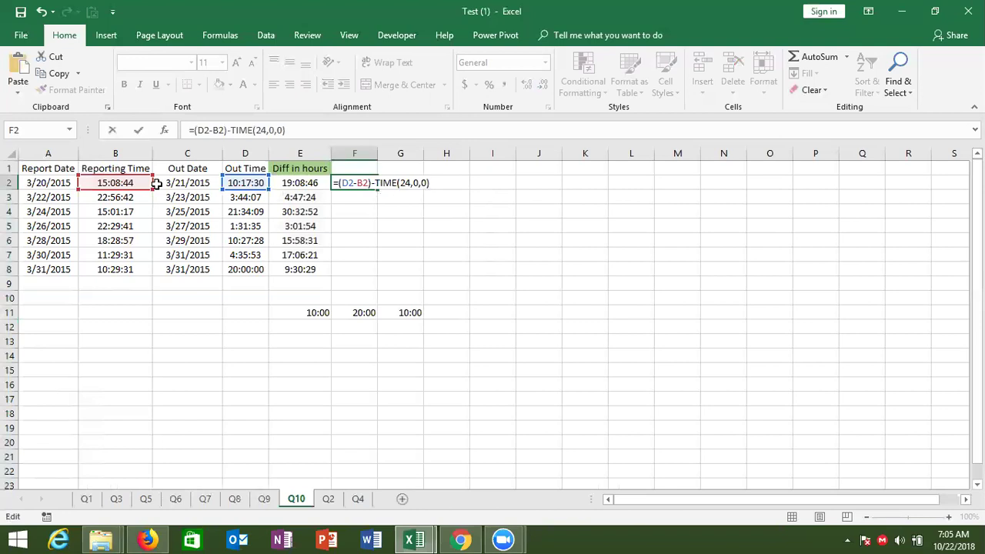
key("Return")
key("Up")
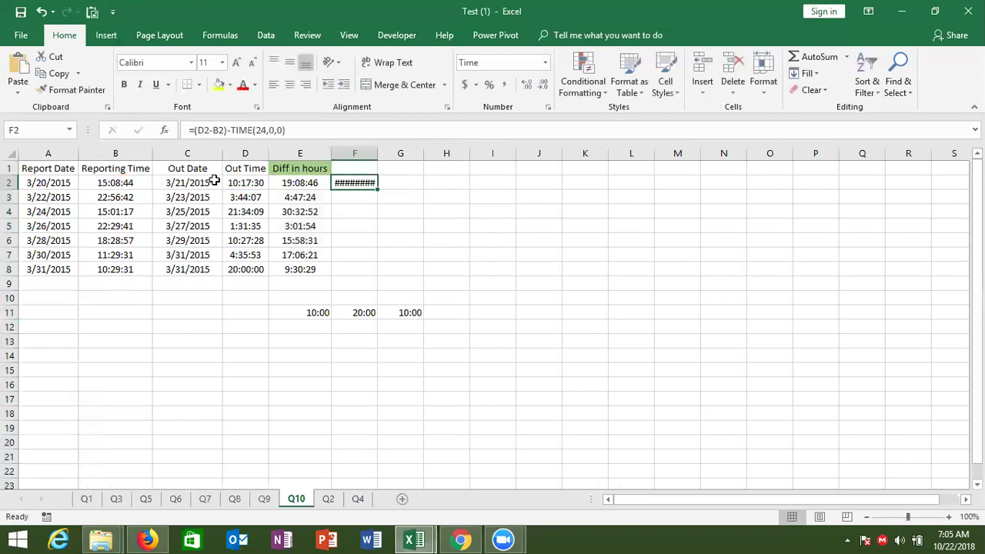
Step: Widen column F so its contents fit
double_click(378, 153)
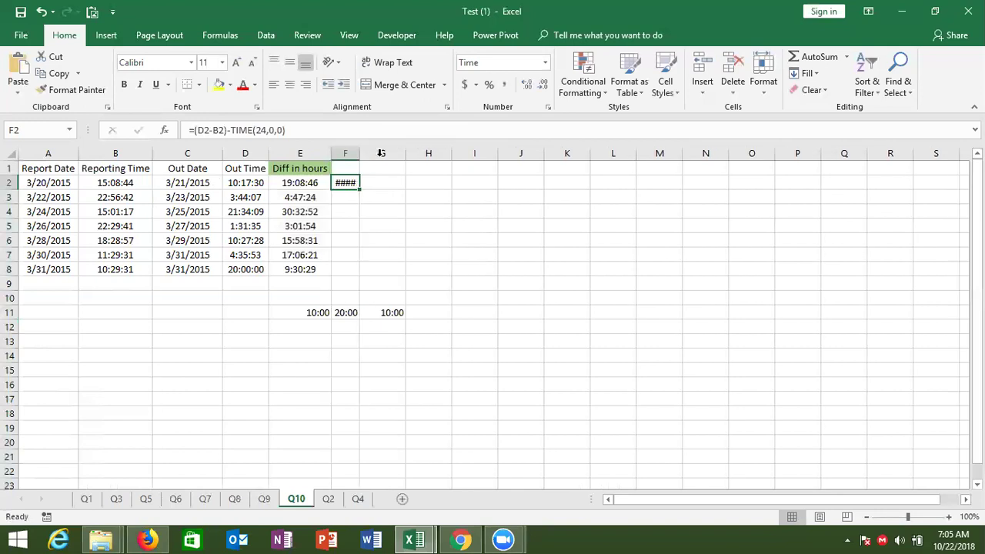
mouse_move(359, 153)
left_mouse_down()
mouse_move(505, 170)
mouse_move(382, 162)
left_mouse_up()
left_click(506, 163)
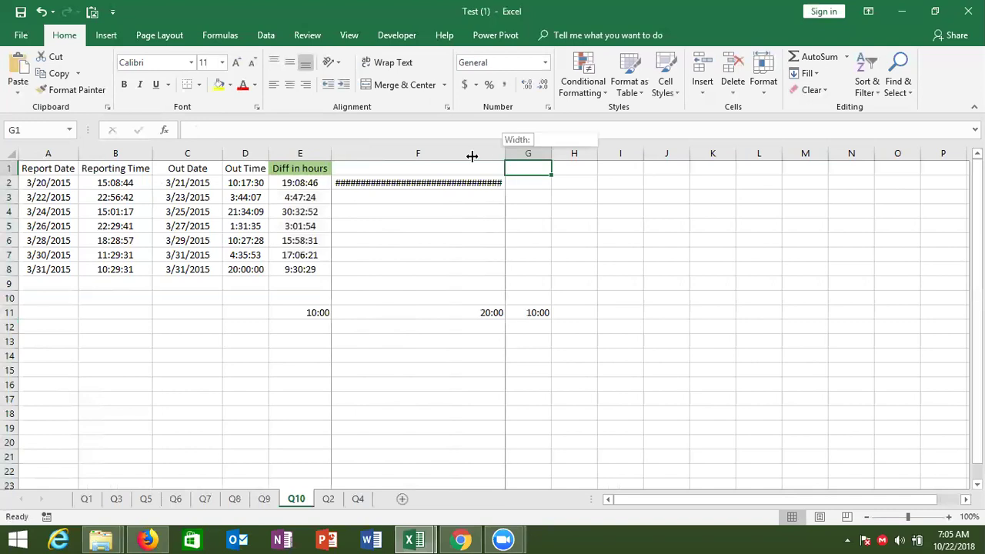
Step: Clear the test formula from F2 and move to the Q2 sheet
left_click(372, 183)
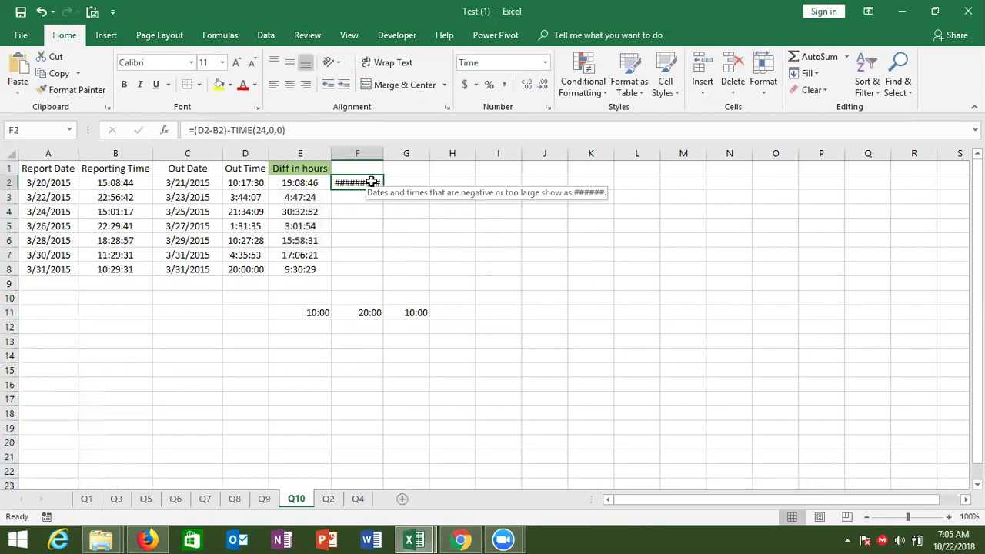
key("Delete")
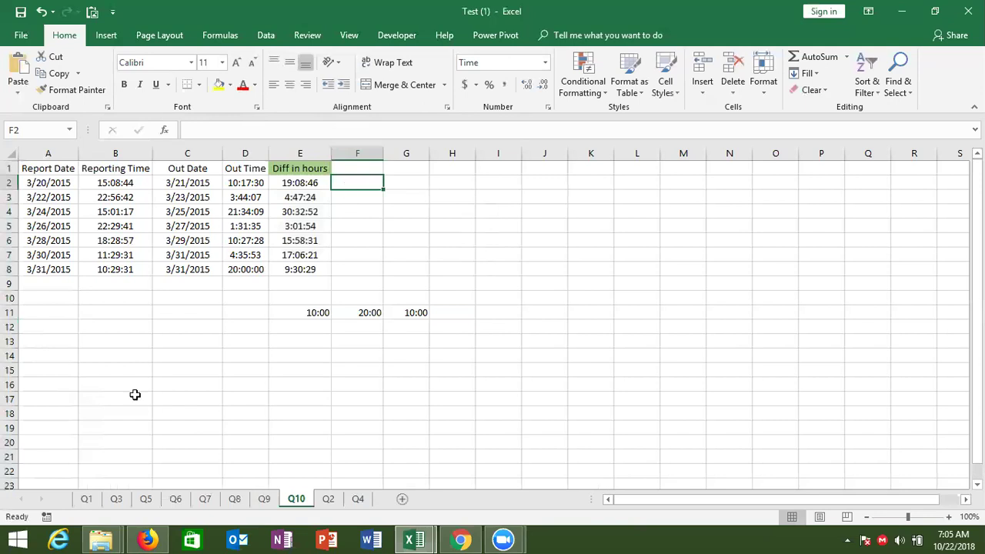
left_click(328, 499)
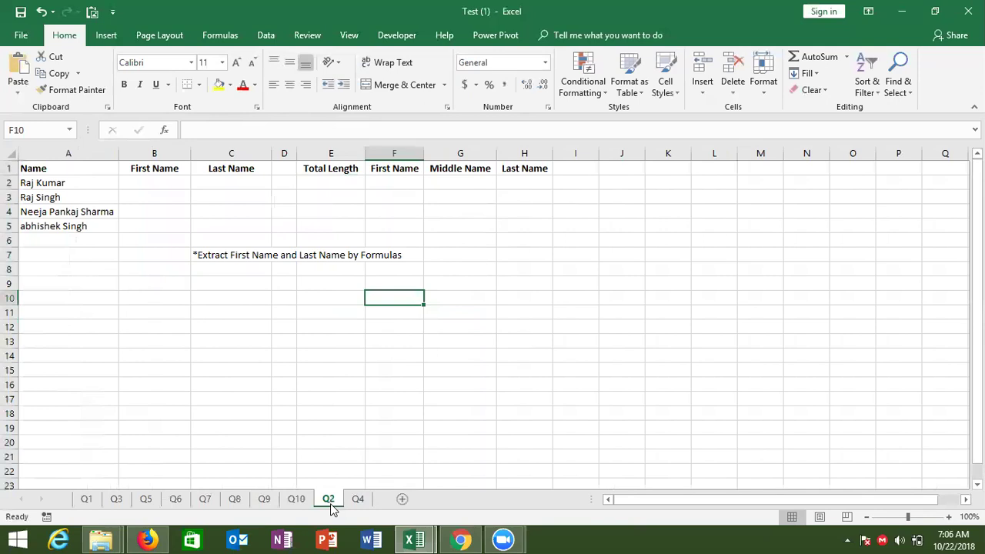
Step: Clear the Total Length, First Name, Middle Name and Last Name headers in Q2 columns E–H, then view Q4
left_click(354, 499)
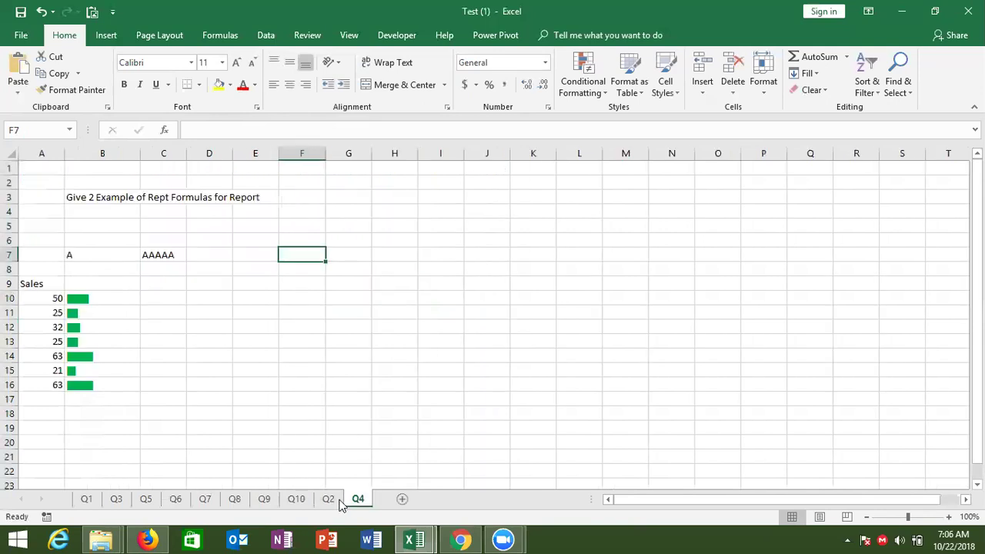
left_click(328, 499)
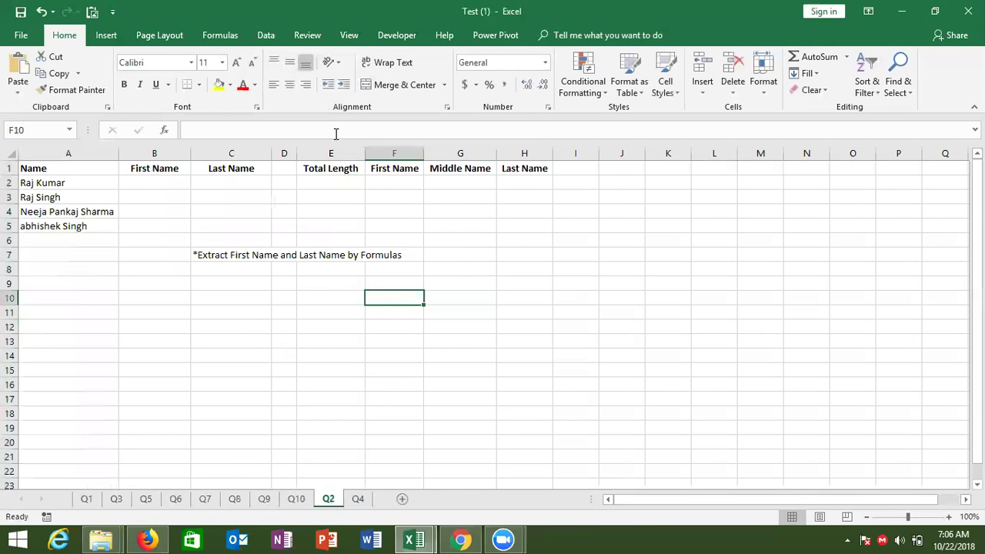
left_click_drag(335, 146, 547, 154)
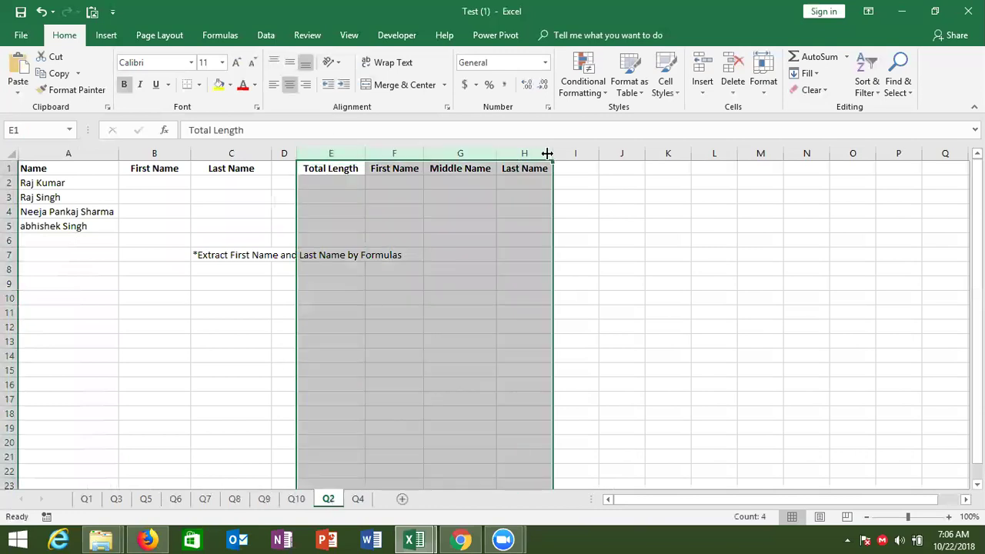
key("Delete")
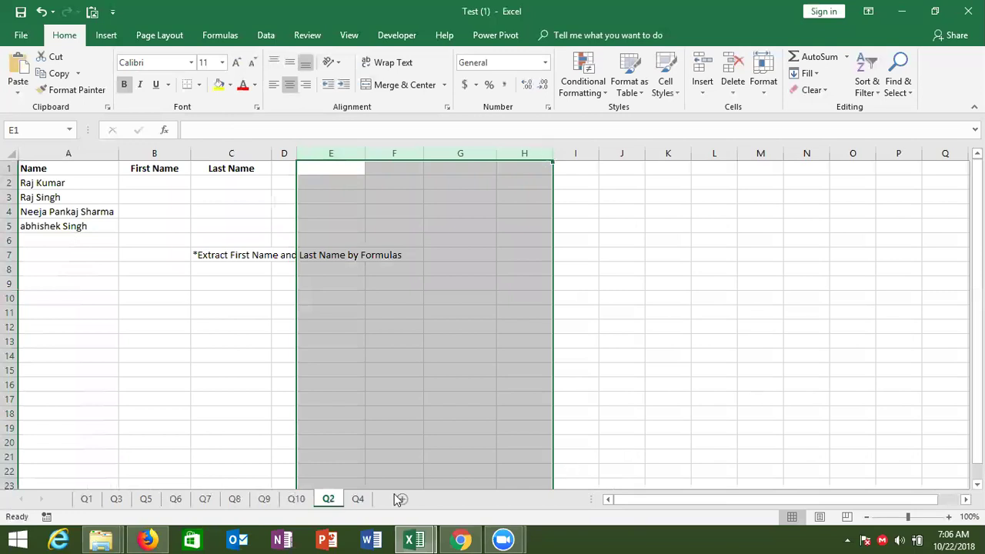
left_click(360, 499)
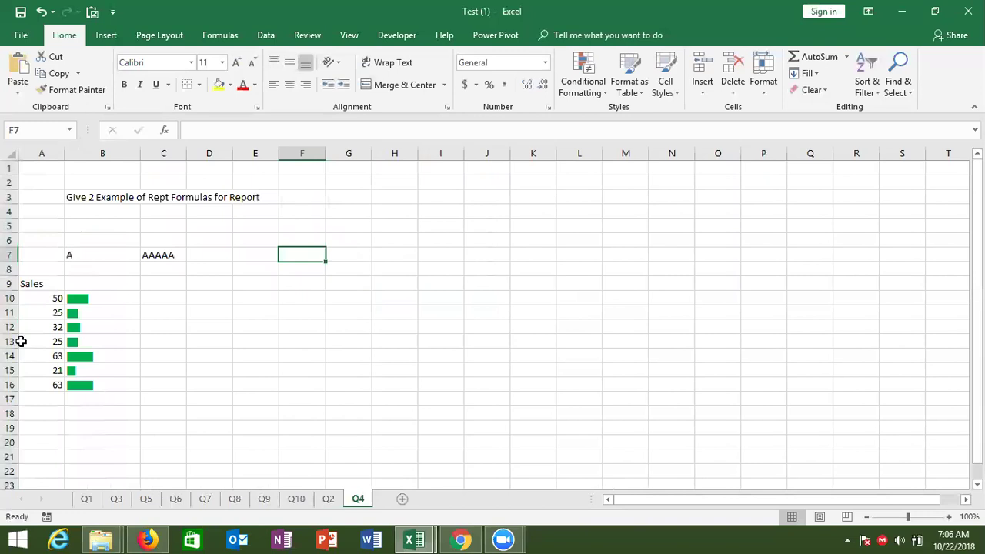
left_click(17, 13)
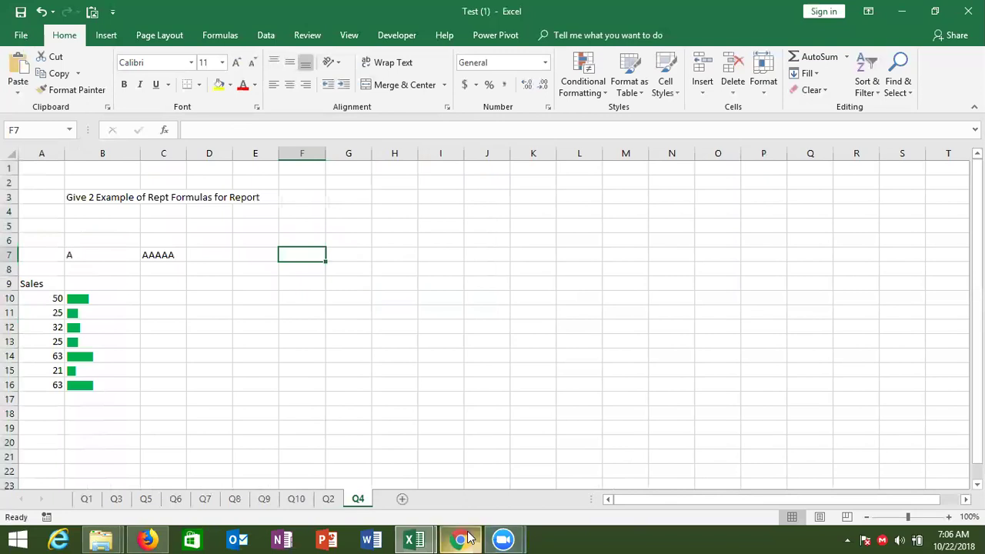
left_click(472, 537)
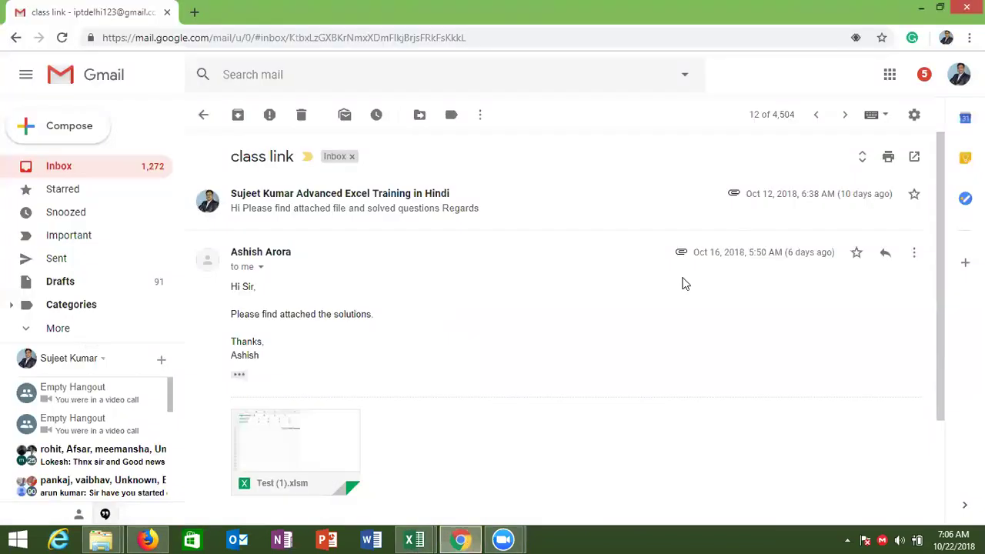
left_click(68, 259)
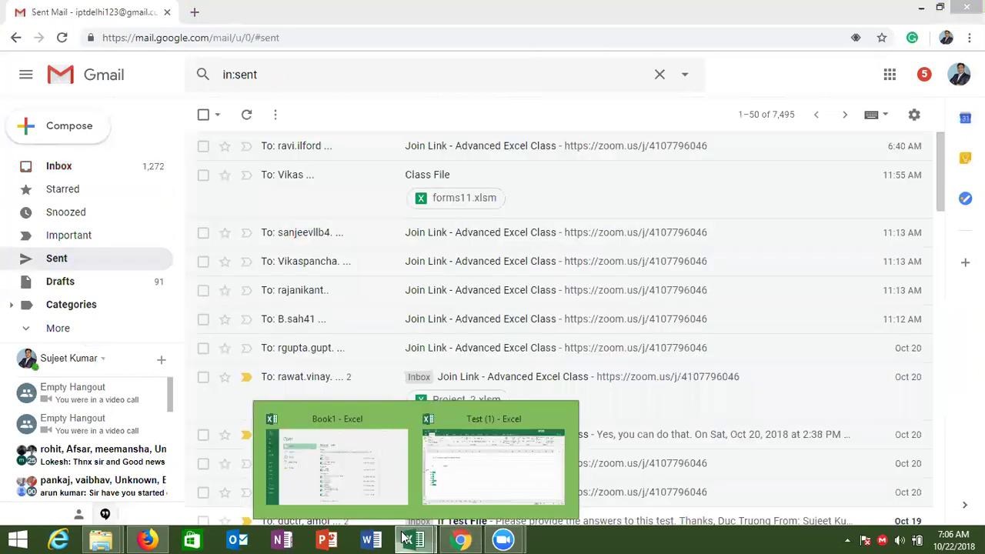
left_click(451, 480)
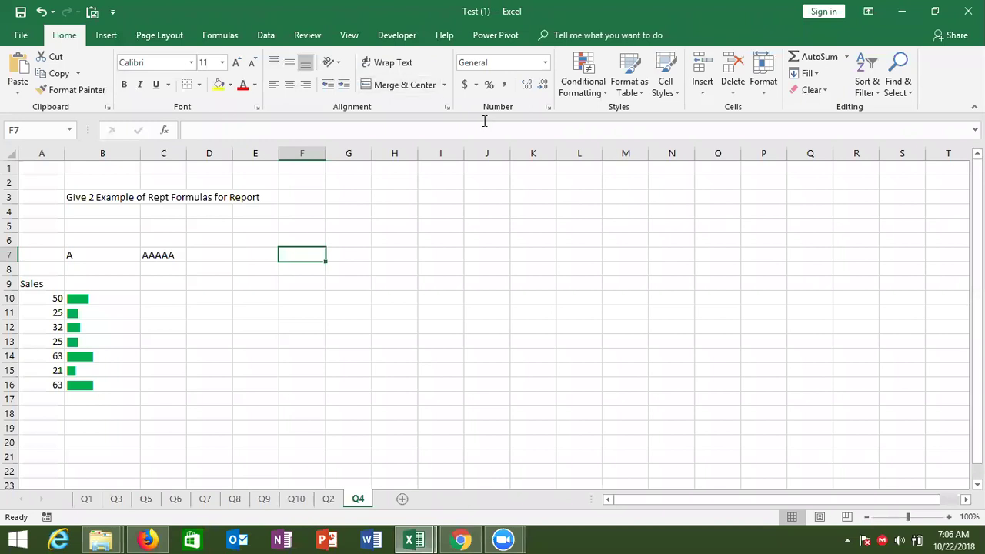
Step: Show the Formulas tab's Date & Time function list and scroll from DATE to WEEKDAY
left_click(222, 36)
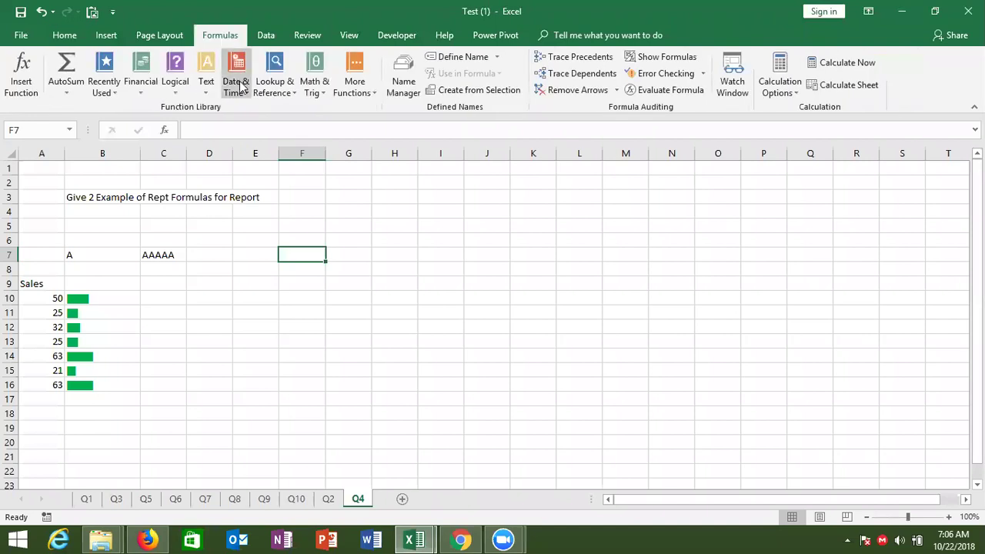
left_click(237, 83)
left_click_drag(336, 138, 346, 221)
left_click(336, 149)
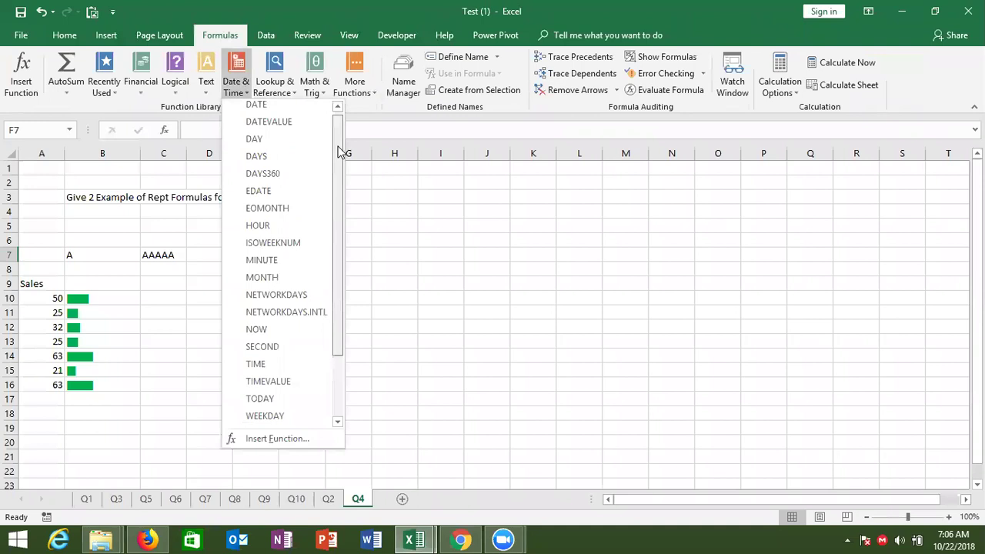
left_click_drag(334, 150, 331, 162)
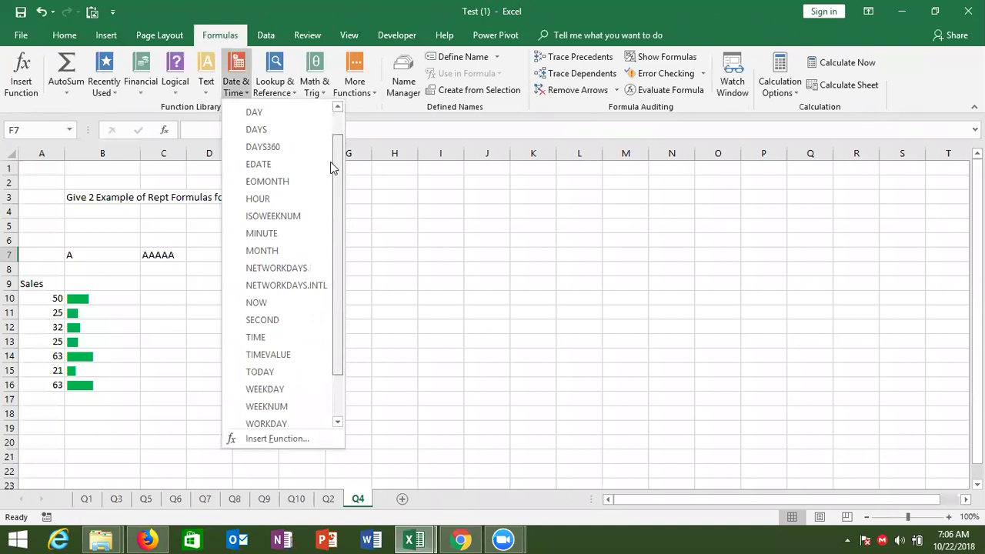
mouse_move(330, 162)
left_mouse_down()
mouse_move(341, 206)
mouse_move(334, 139)
left_mouse_up()
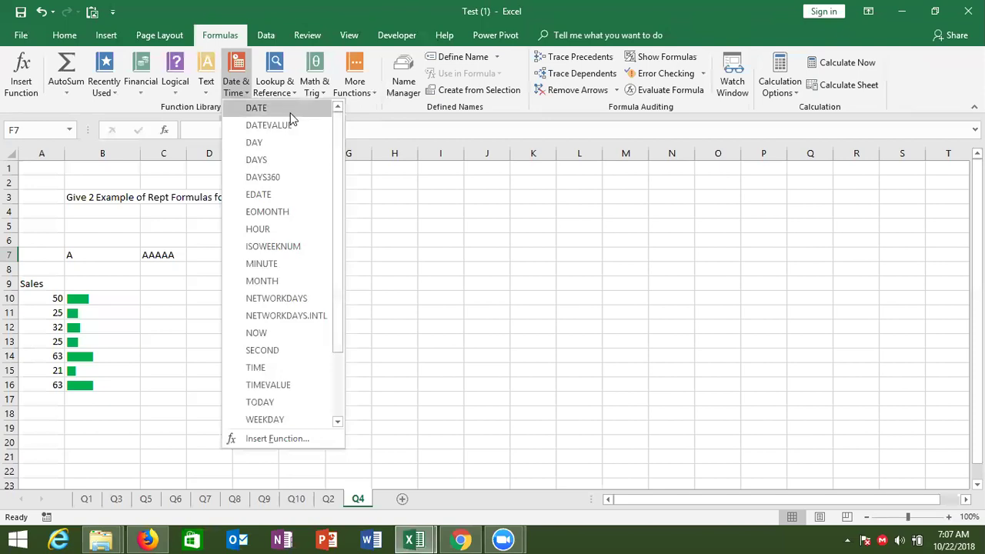
mouse_move(262, 320)
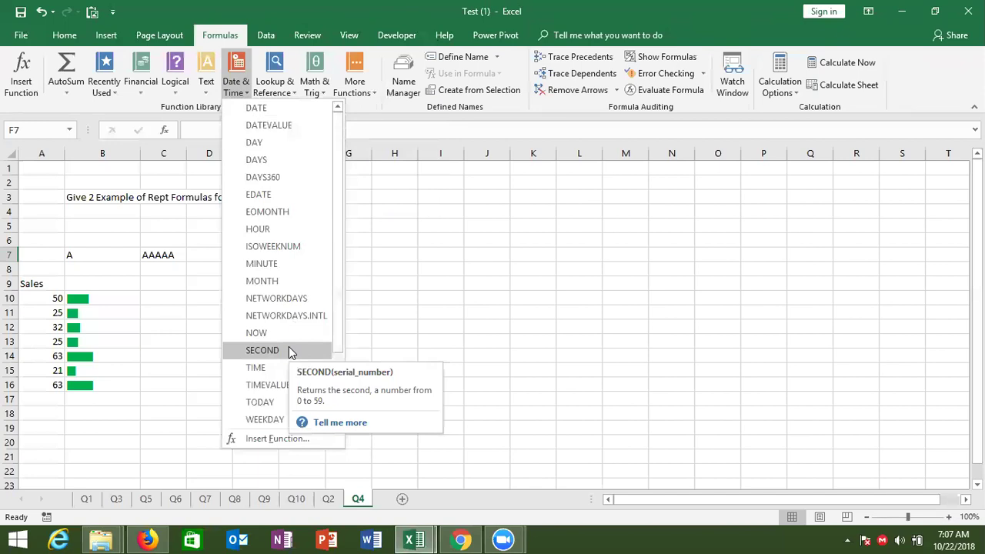
Step: Look through sheets Q1, Q3, Q5 and Q6, then switch to the Gmail Sent mail list
left_click(447, 307)
left_click(100, 501)
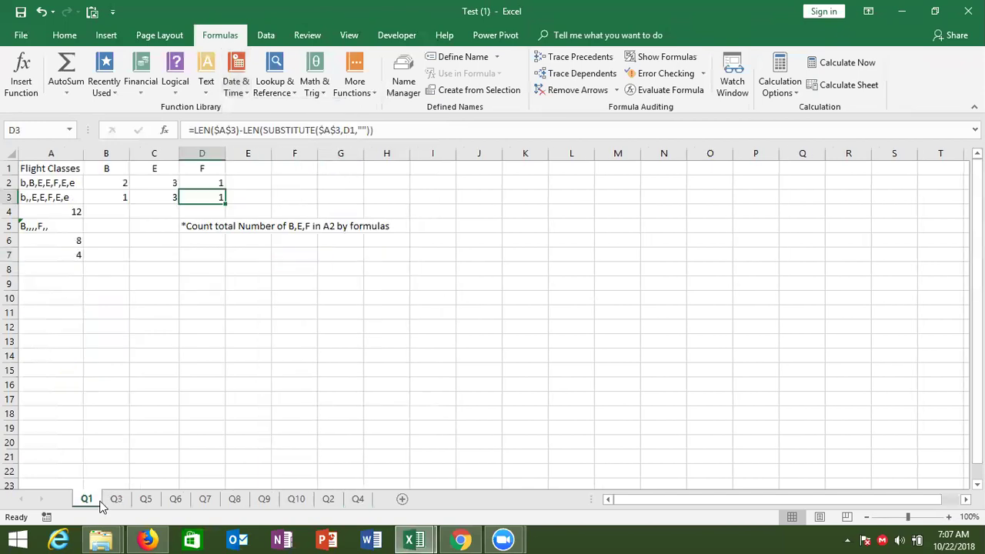
left_click(117, 505)
left_click(146, 500)
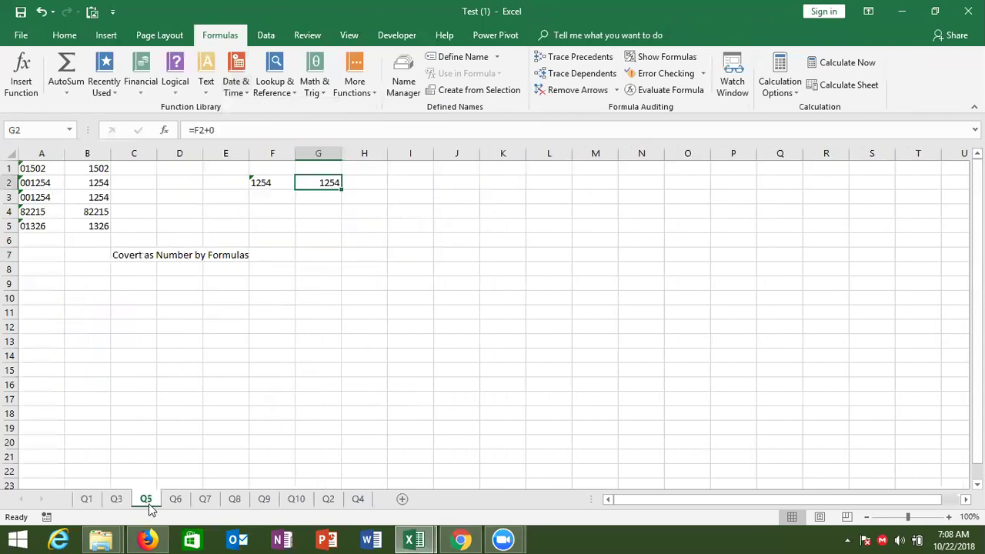
left_click(171, 503)
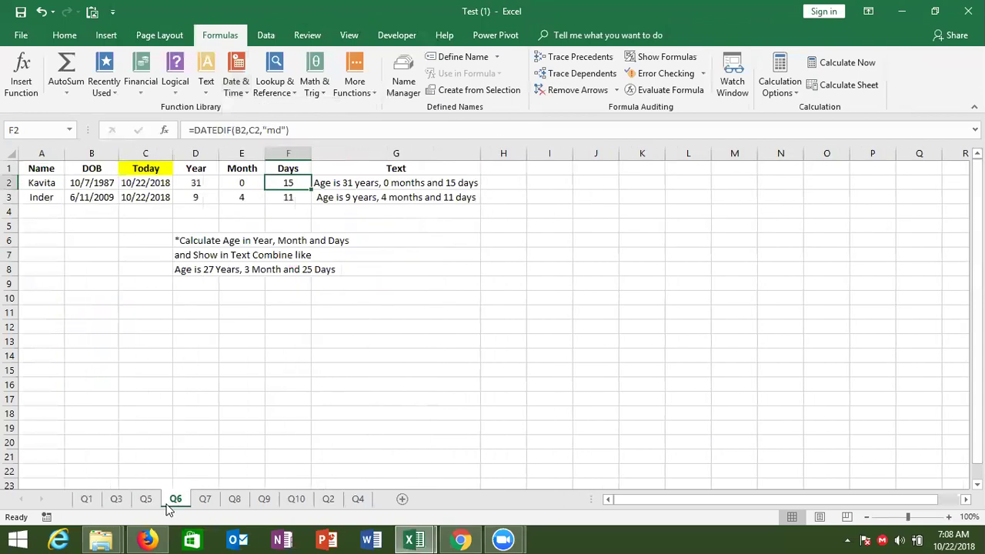
left_click(443, 408)
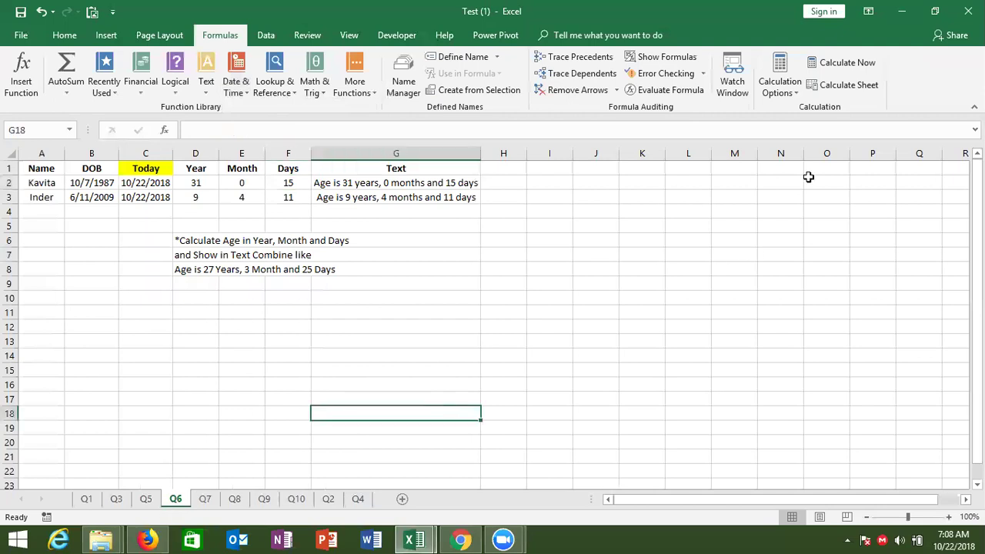
left_click(793, 248)
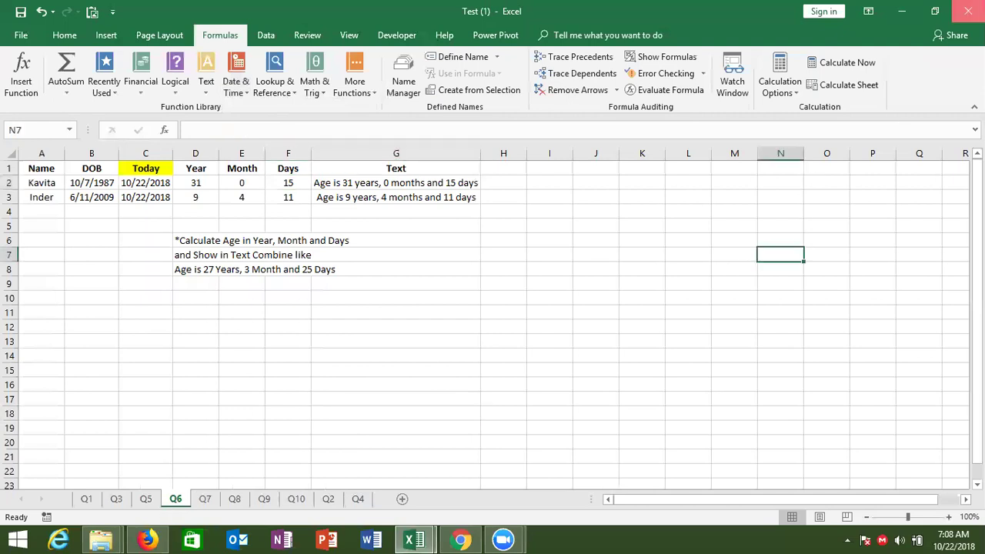
left_click(901, 11)
mouse_move(516, 146)
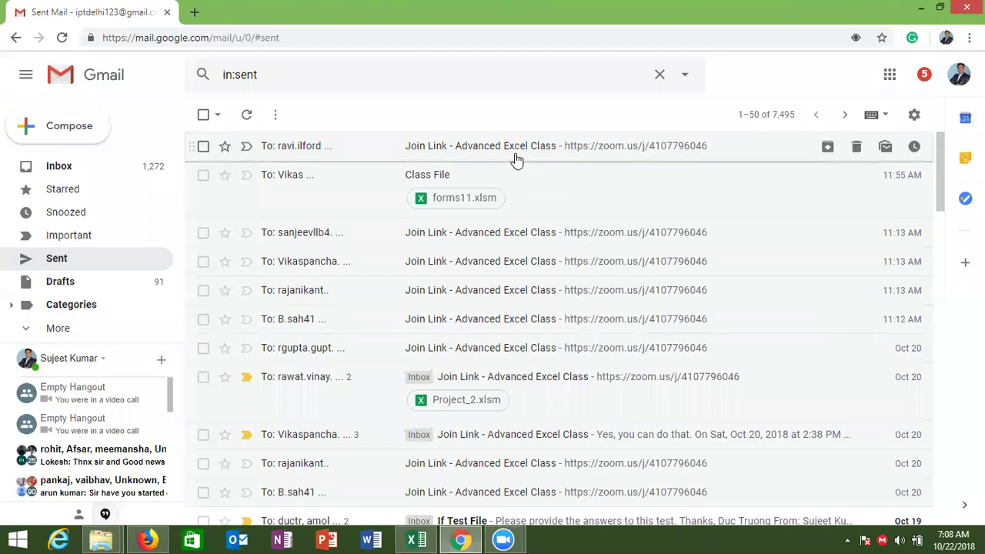
Step: Open the sent 'Join Link - Advanced Excel Class' email and begin a reply-all draft to its recipients
left_click(515, 158)
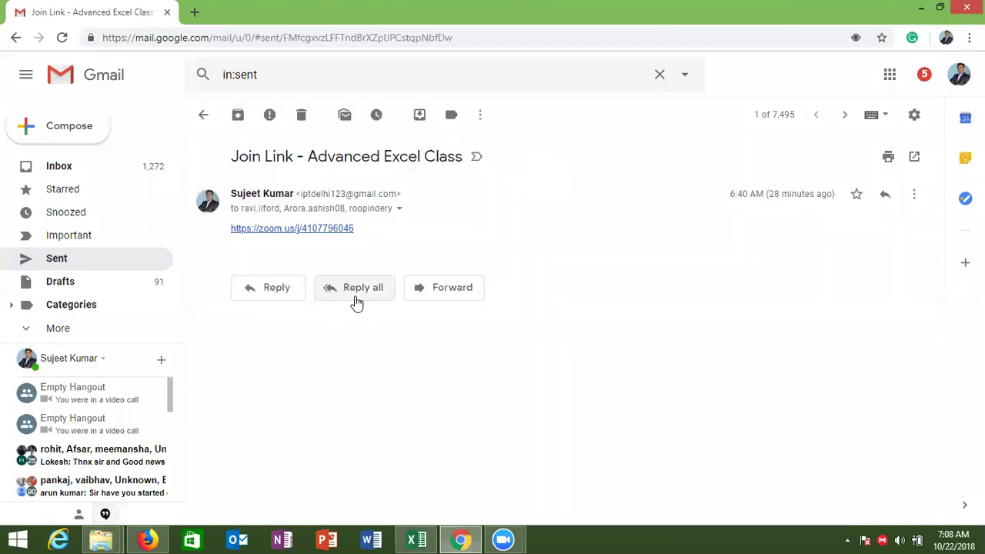
left_click(356, 300)
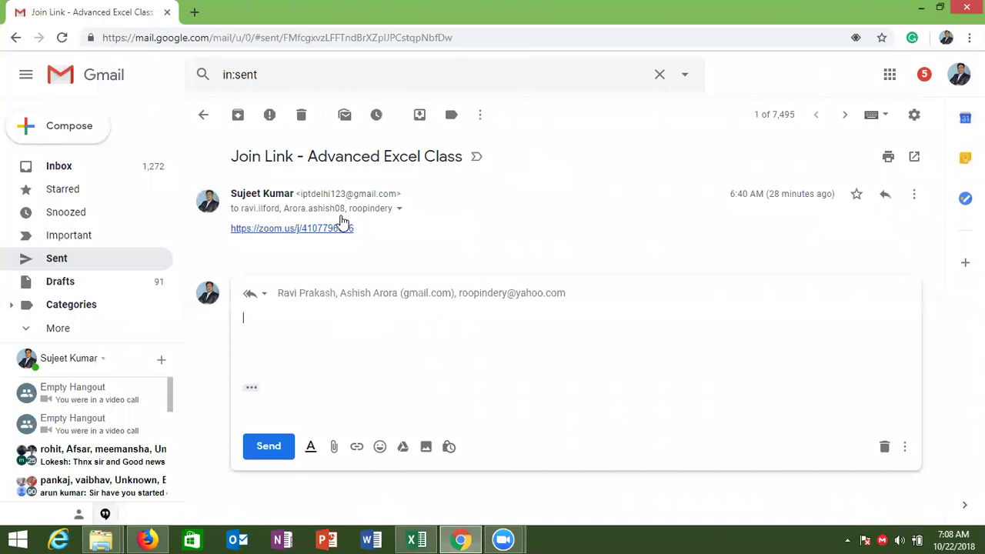